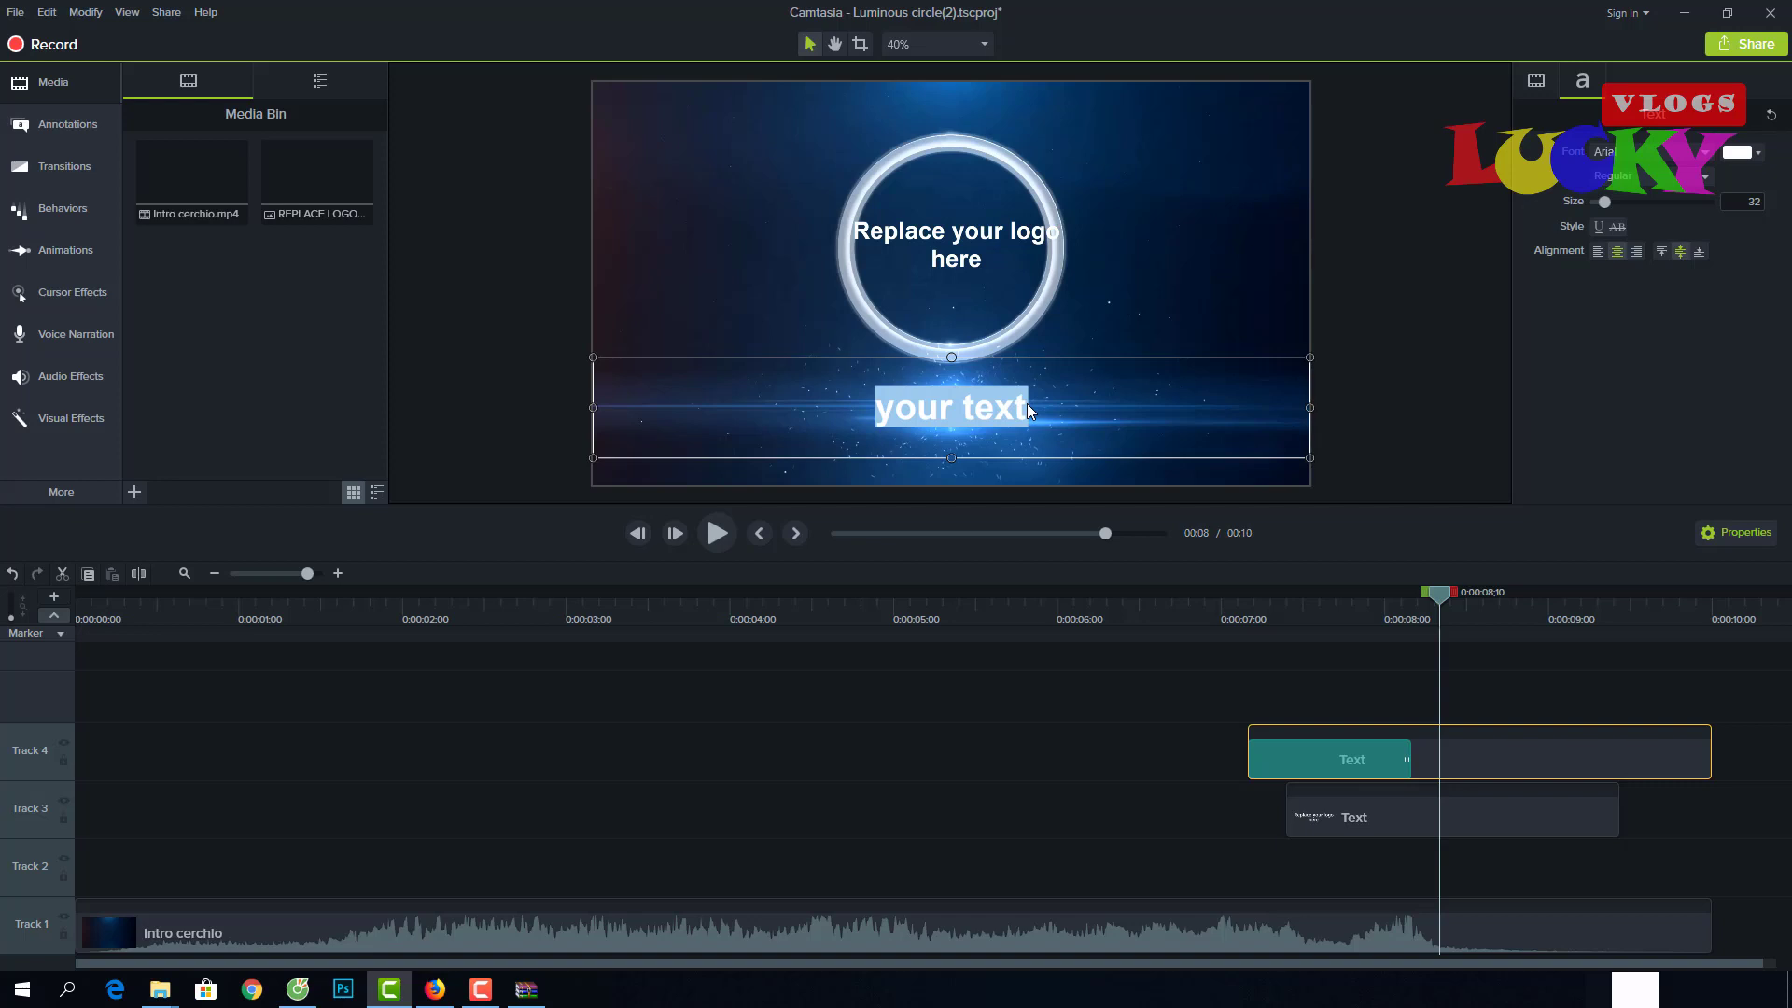
# Replace the placeholder title below the ring with "HƯỚNG DẪN & CHIA SẺ".
pyautogui.write('HUƠ')
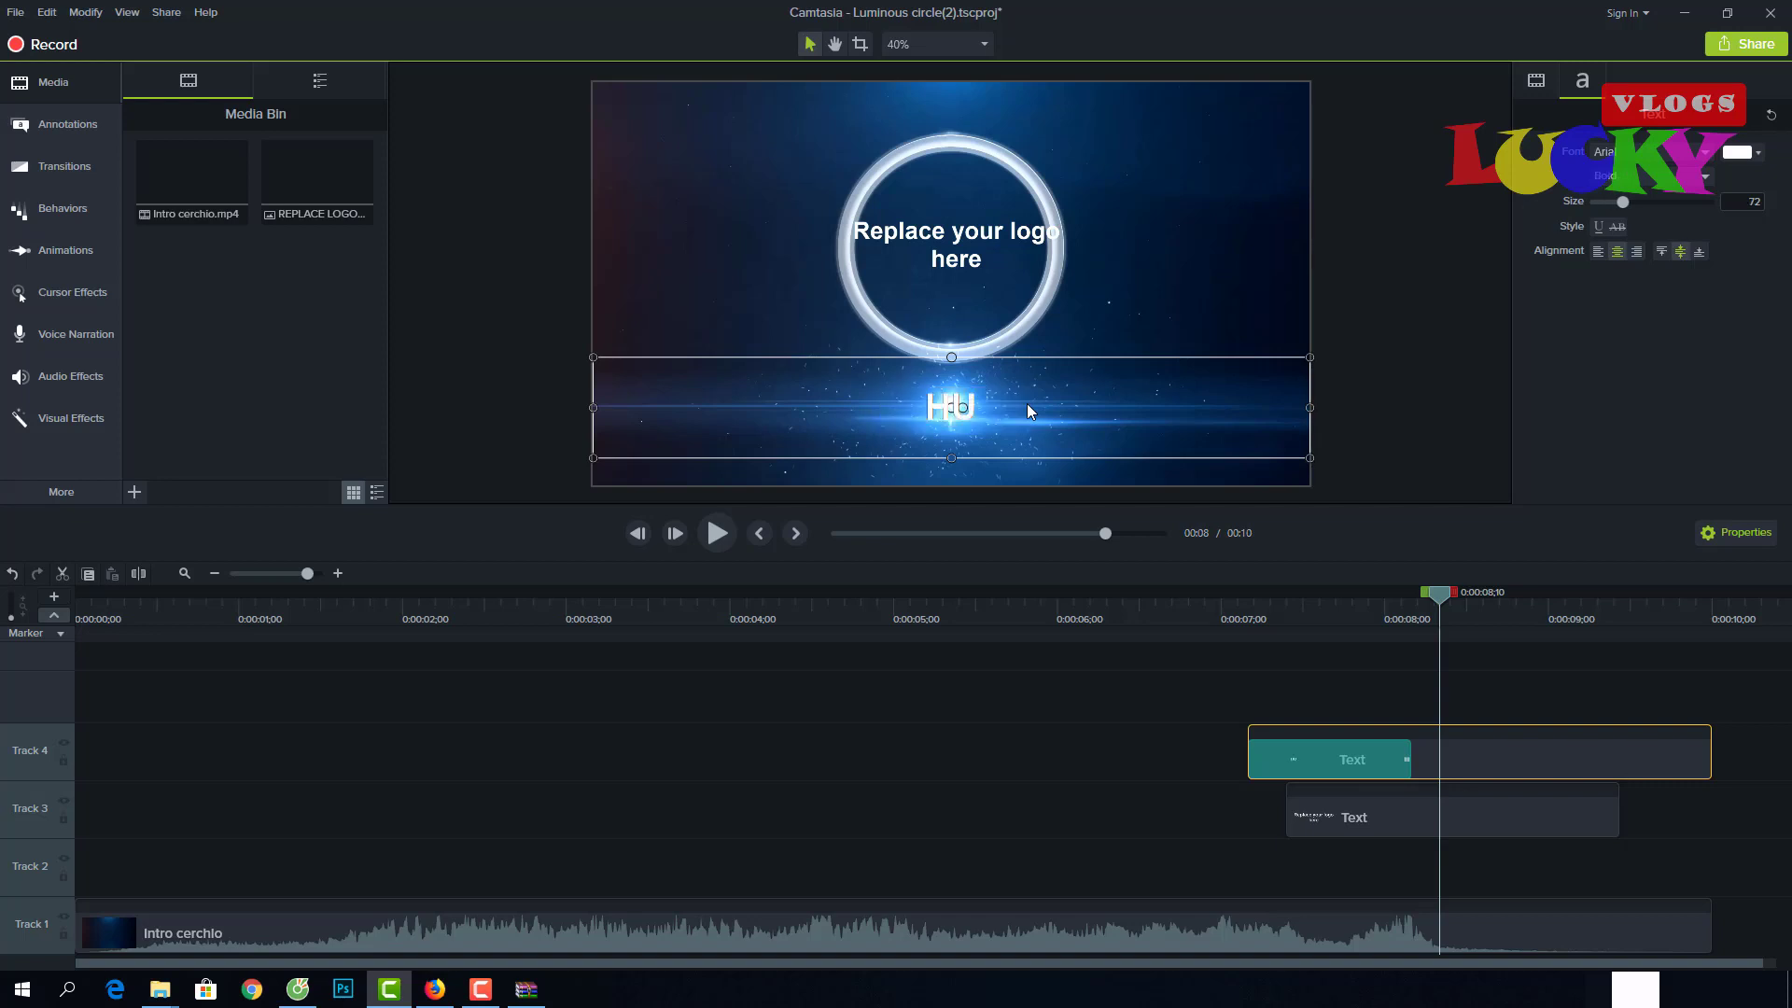
pyautogui.write('NG D')
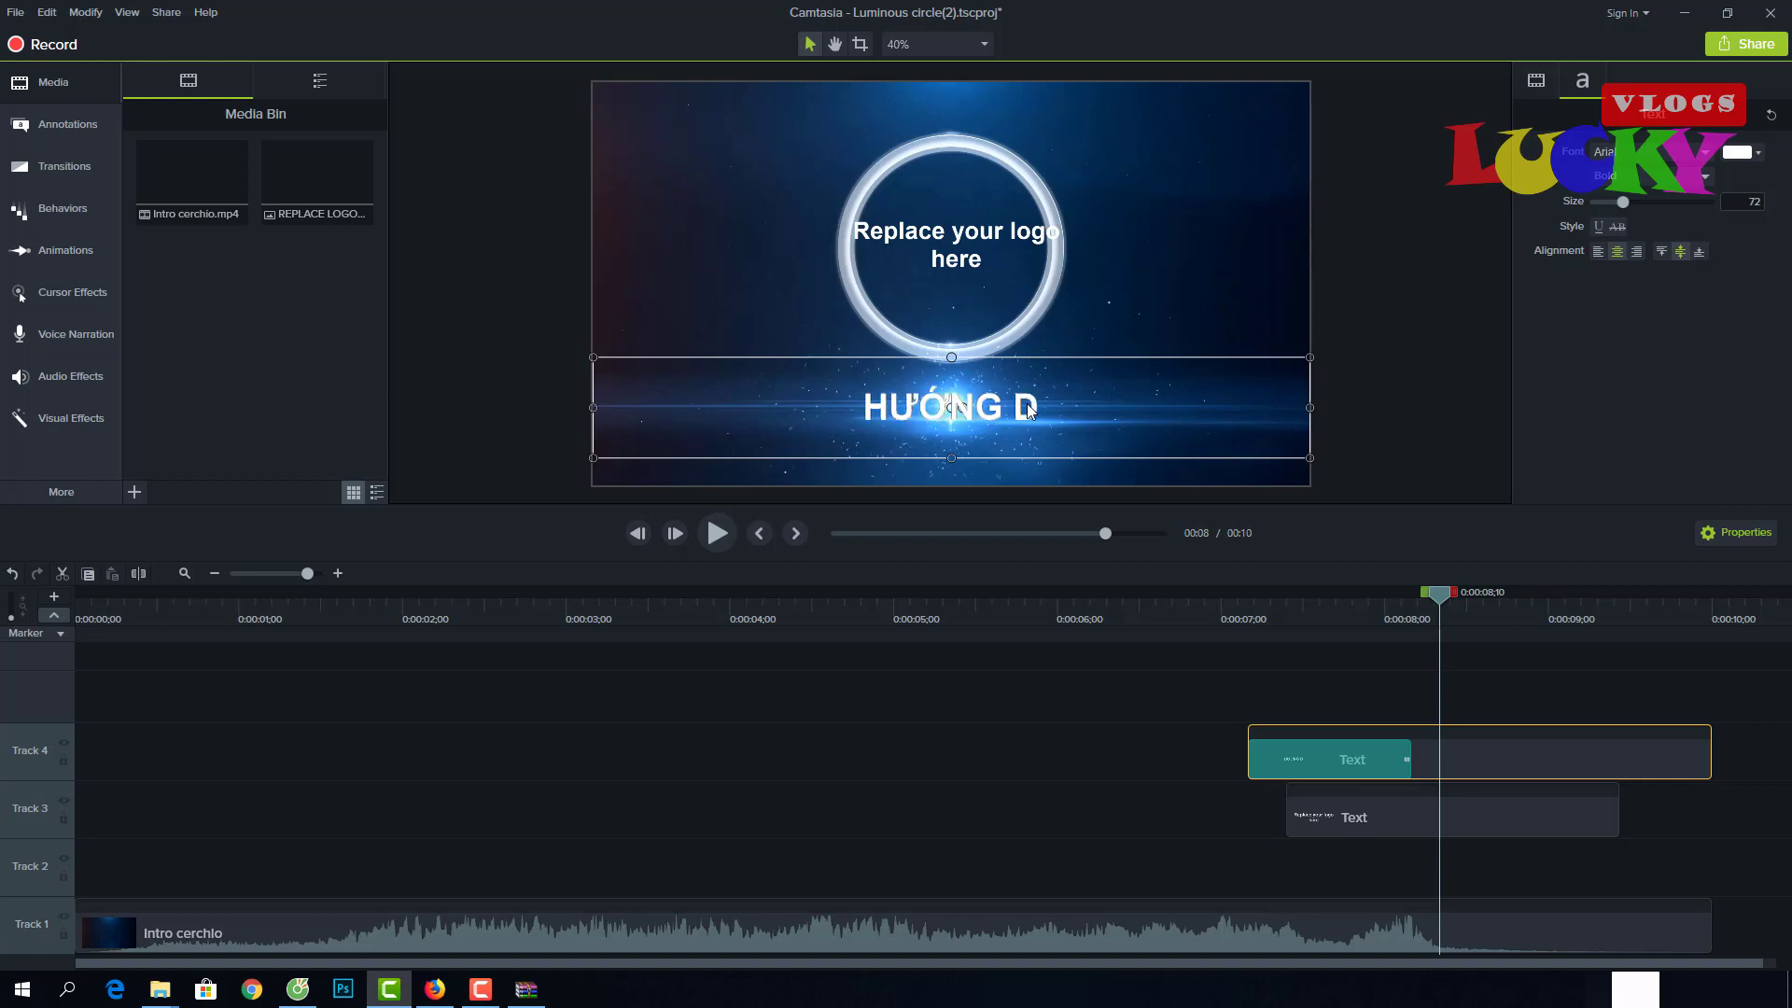
pyautogui.write('ÂNx')
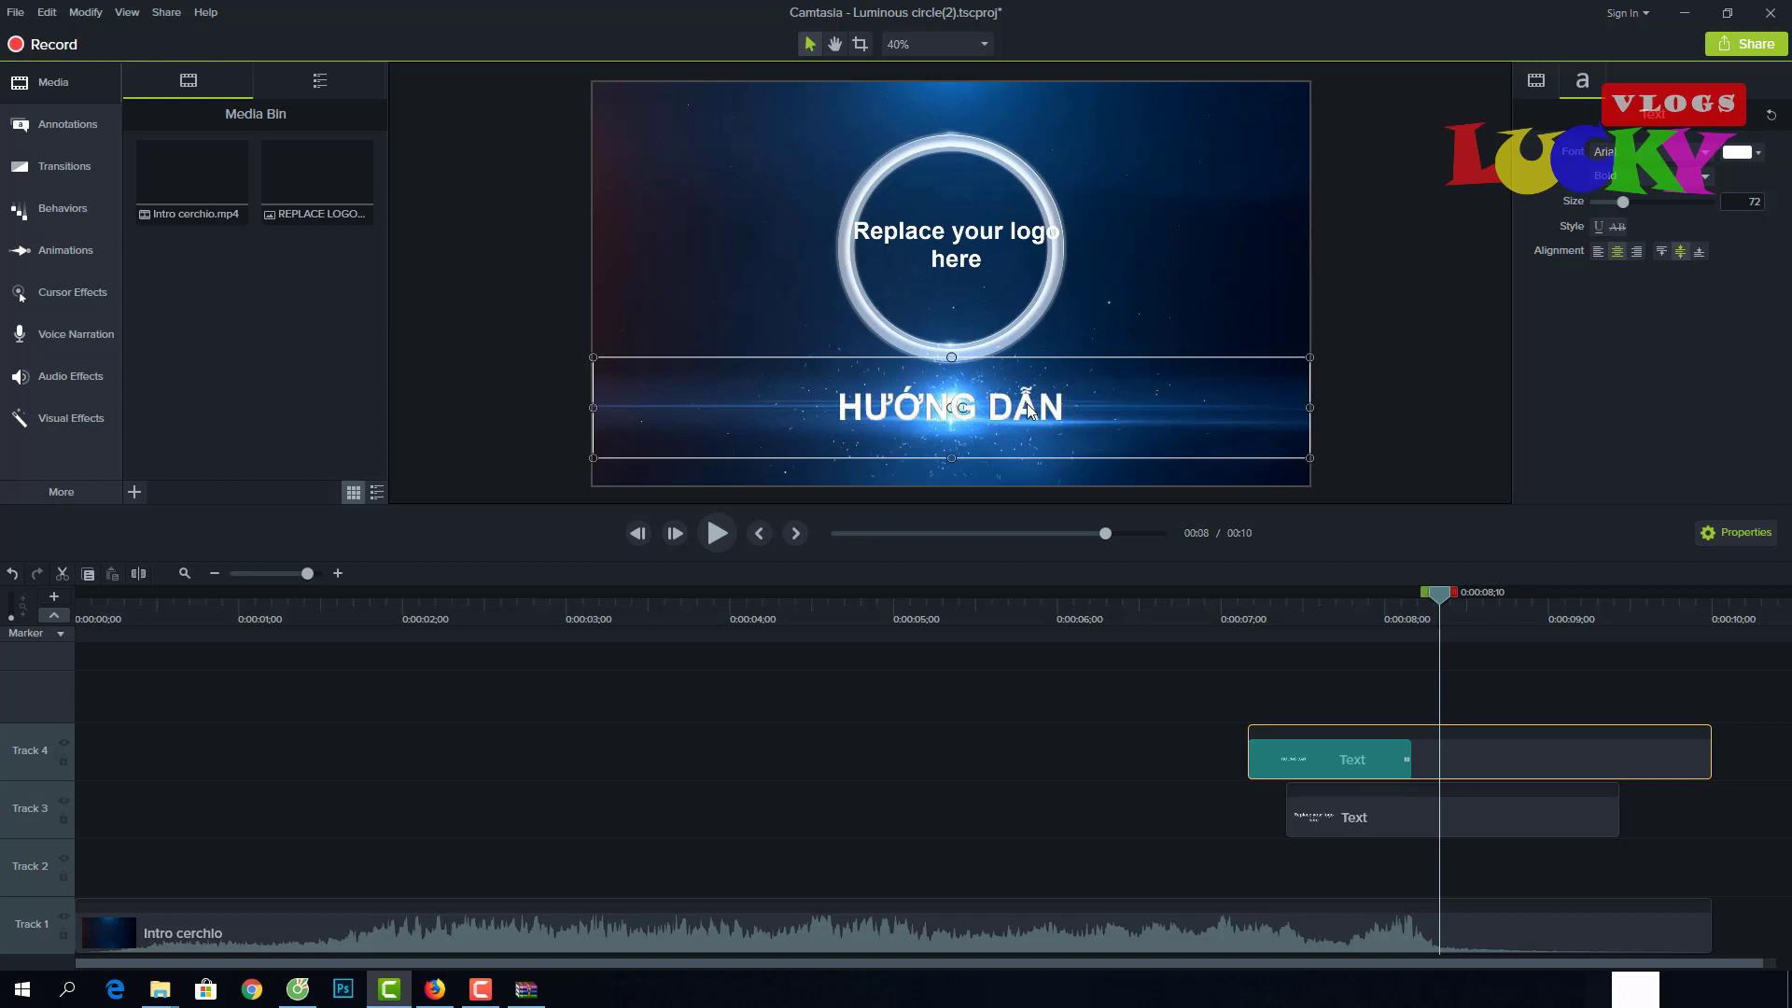
pyautogui.write(' %')
pyautogui.press('BackSpace')
pyautogui.press('BackSpace')
pyautogui.write('& CH')
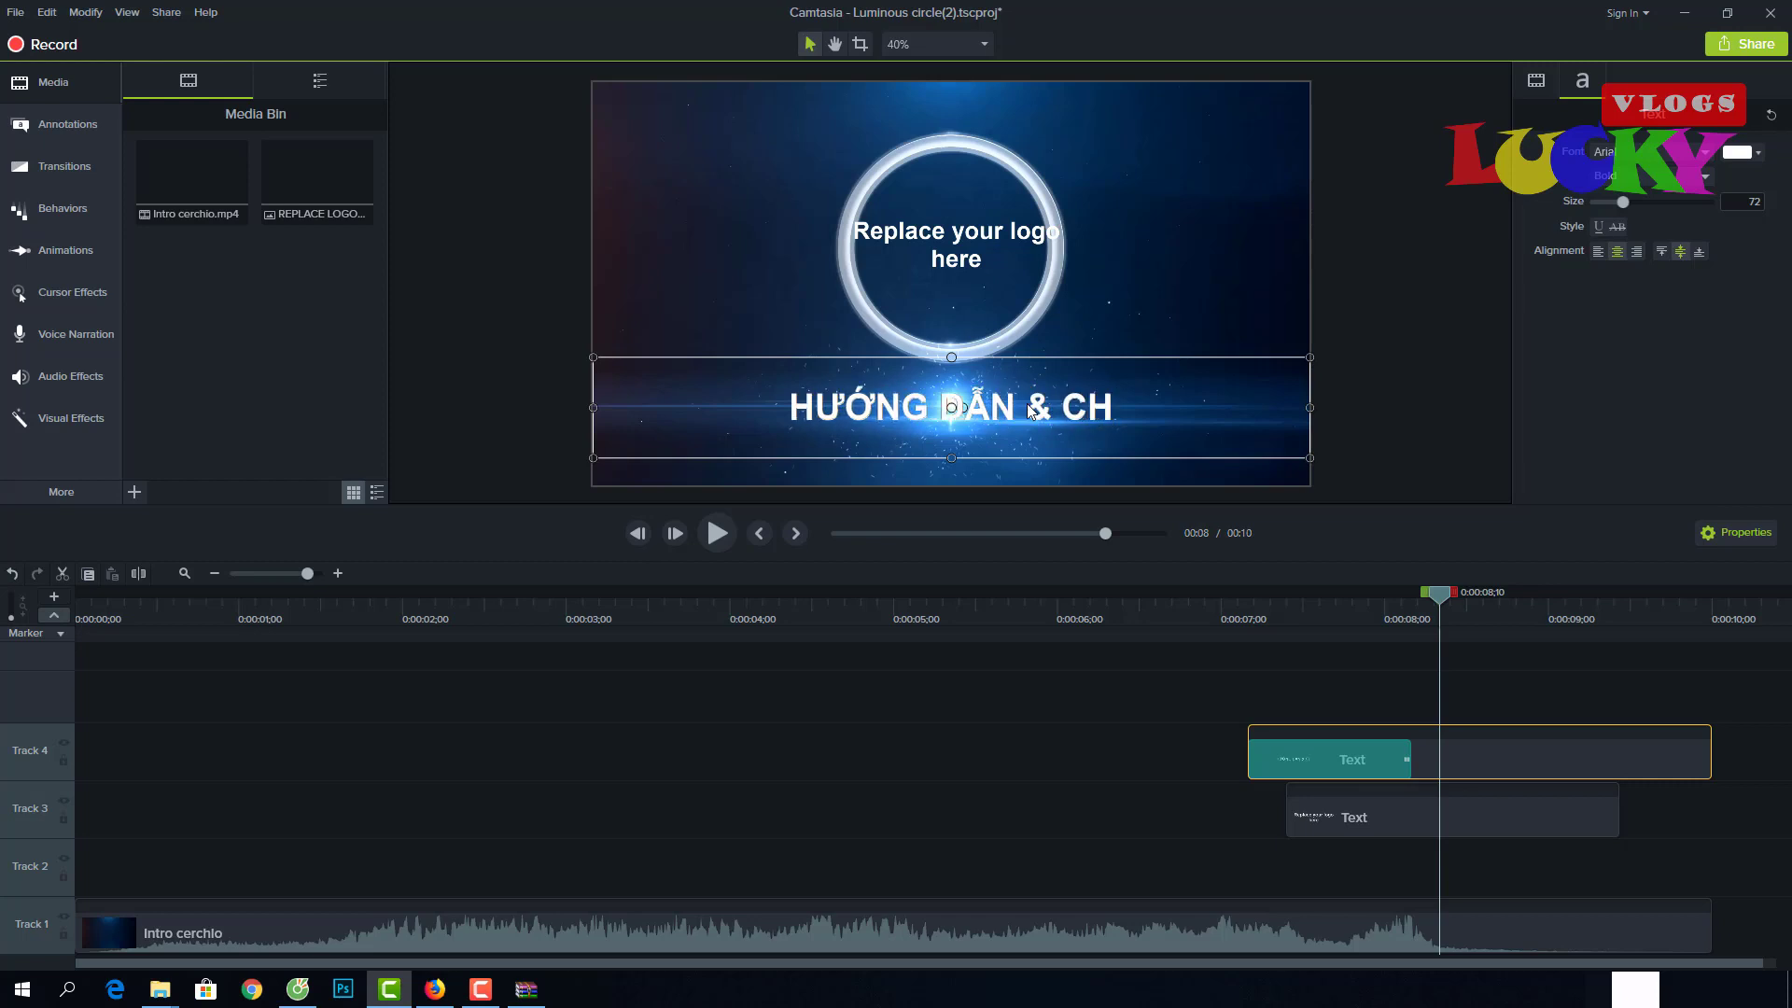
pyautogui.write('IA SẺ')
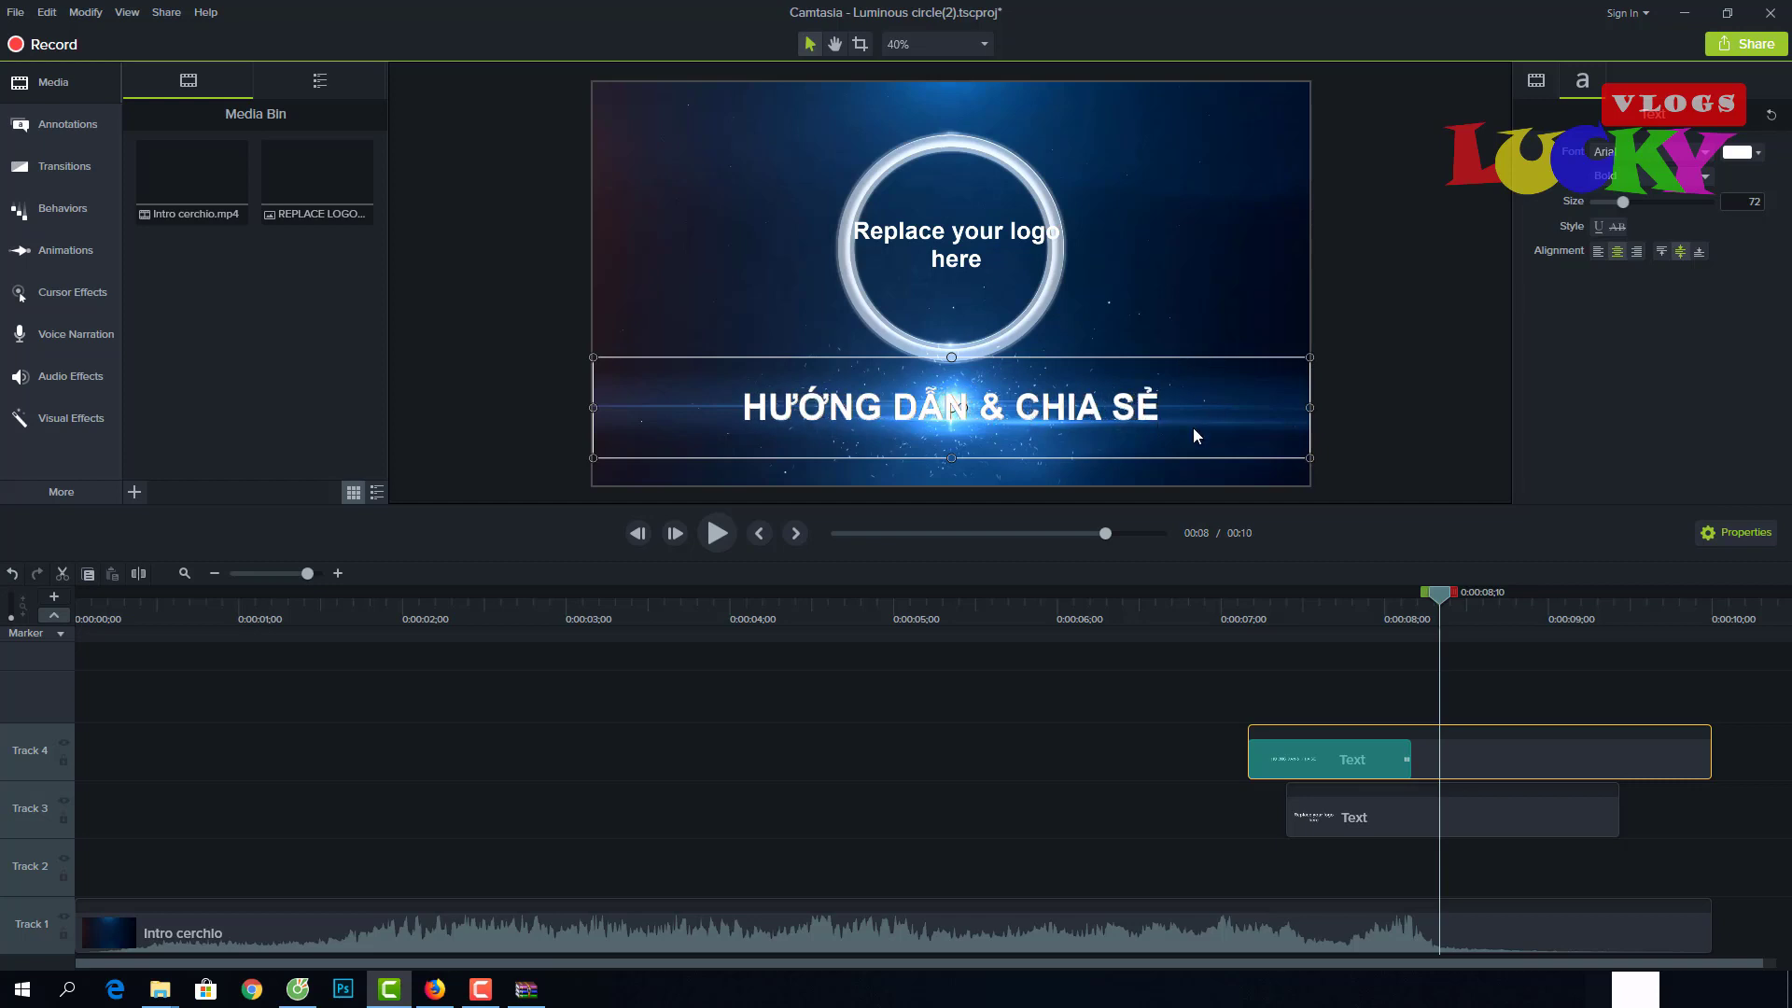
pyautogui.click(1706, 153)
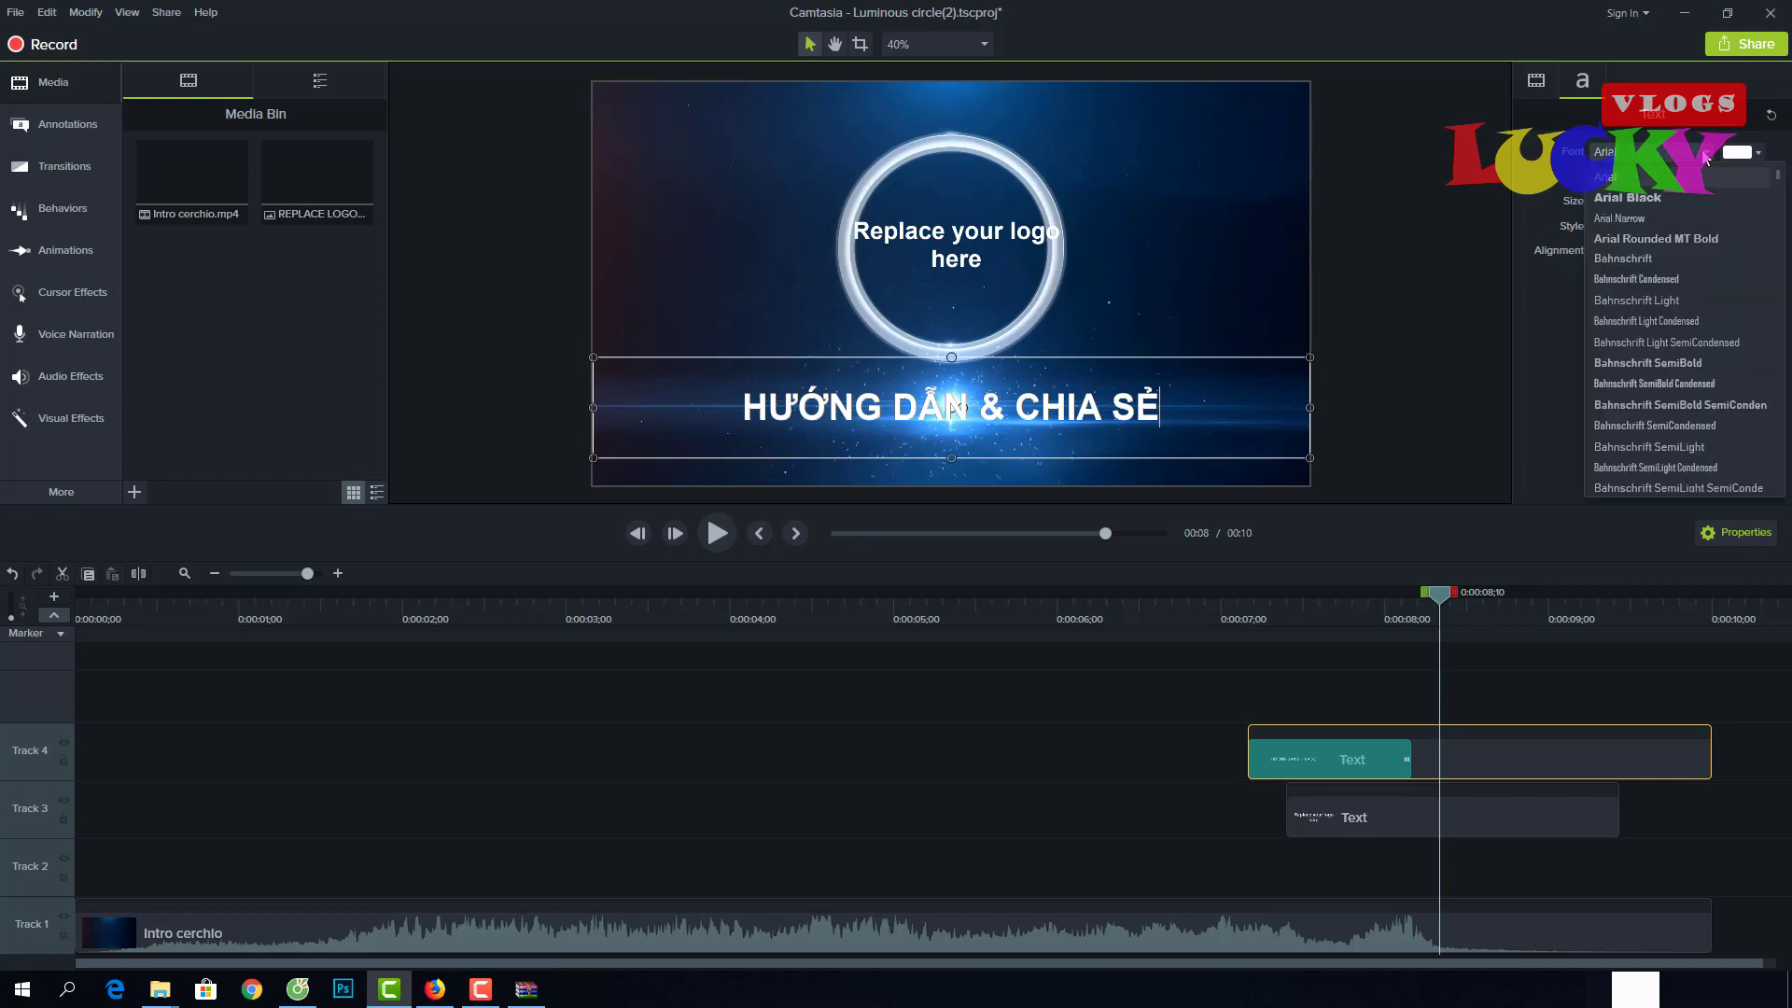
pyautogui.click(1701, 155)
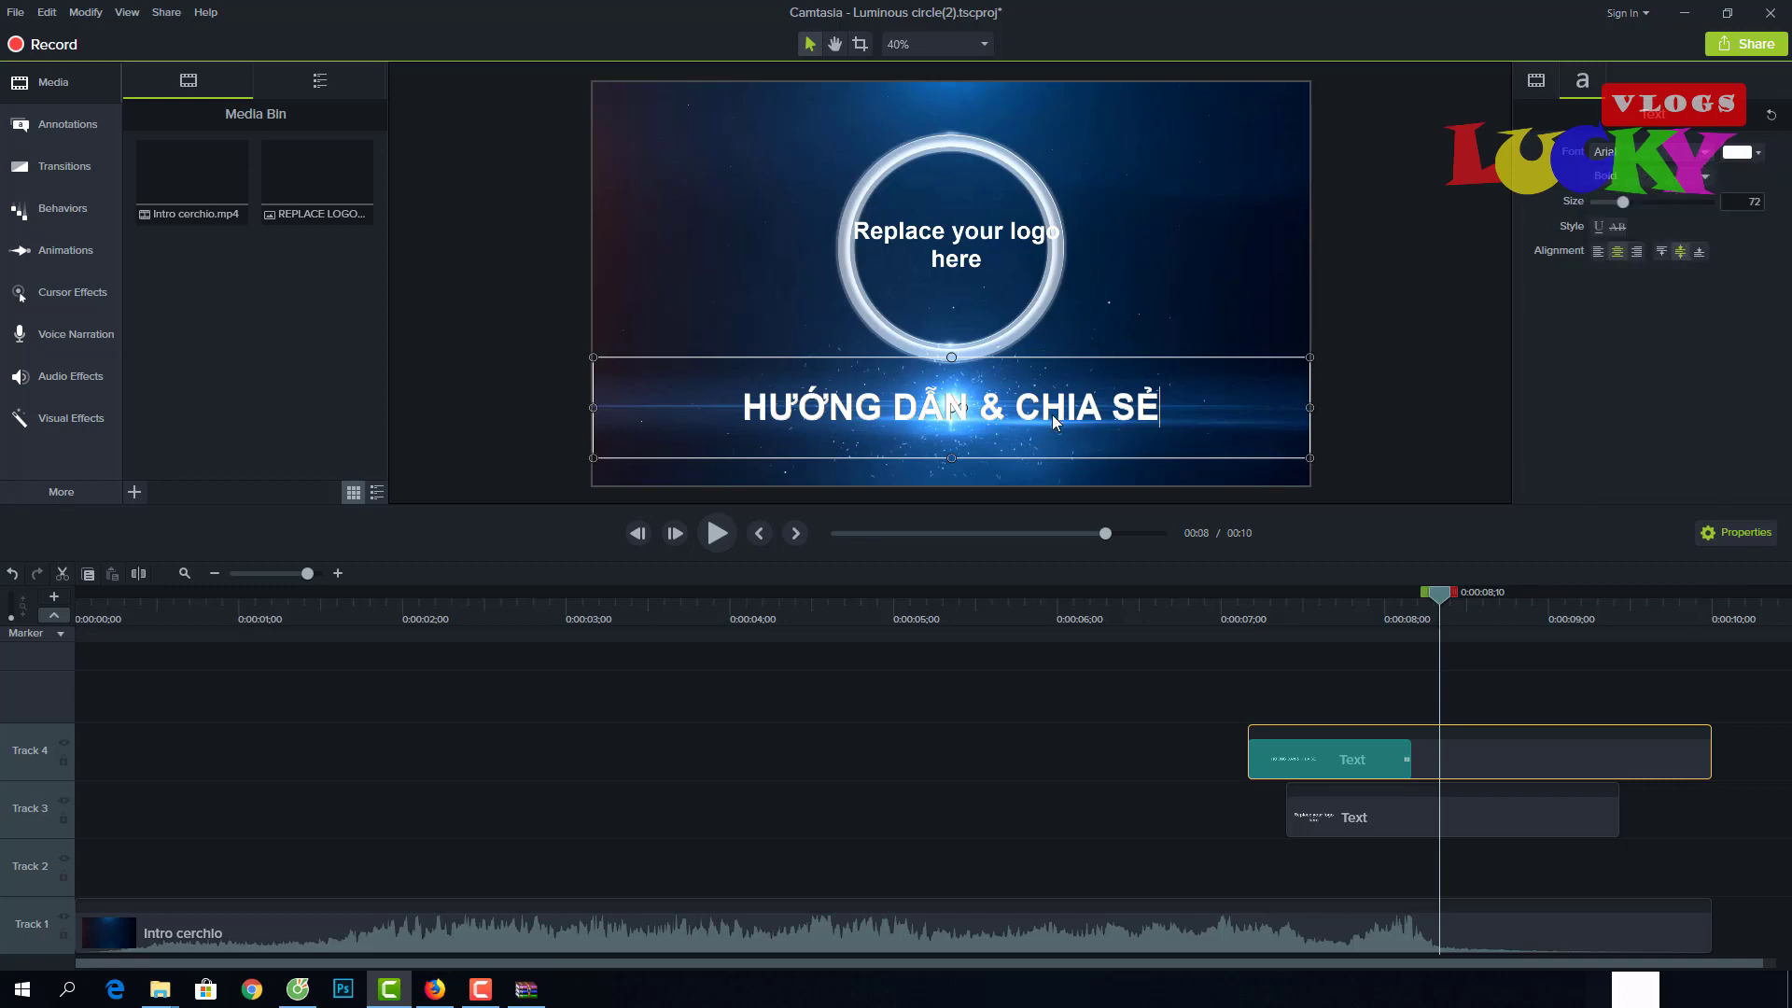
# Add the LUCKY-vlogs-new PNG logo from the Lucky vlog folder to Track 2 of the timeline.
pyautogui.click(1410, 827)
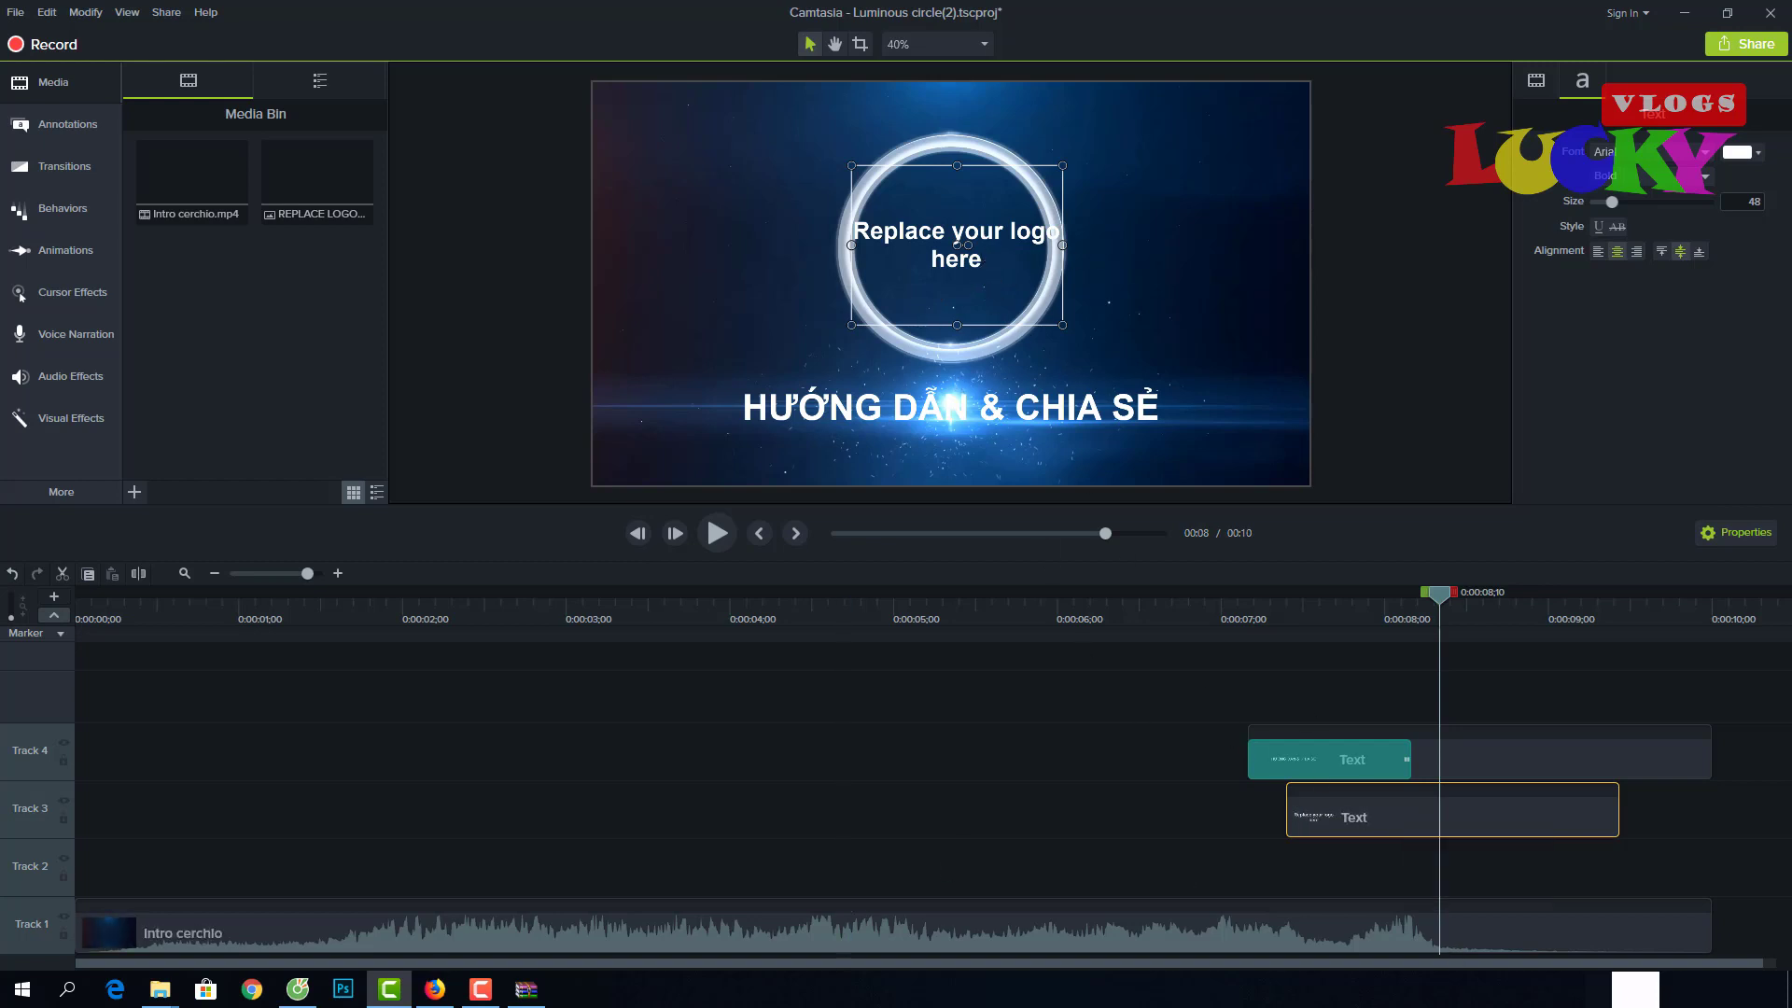
pyautogui.moveTo(160, 990)
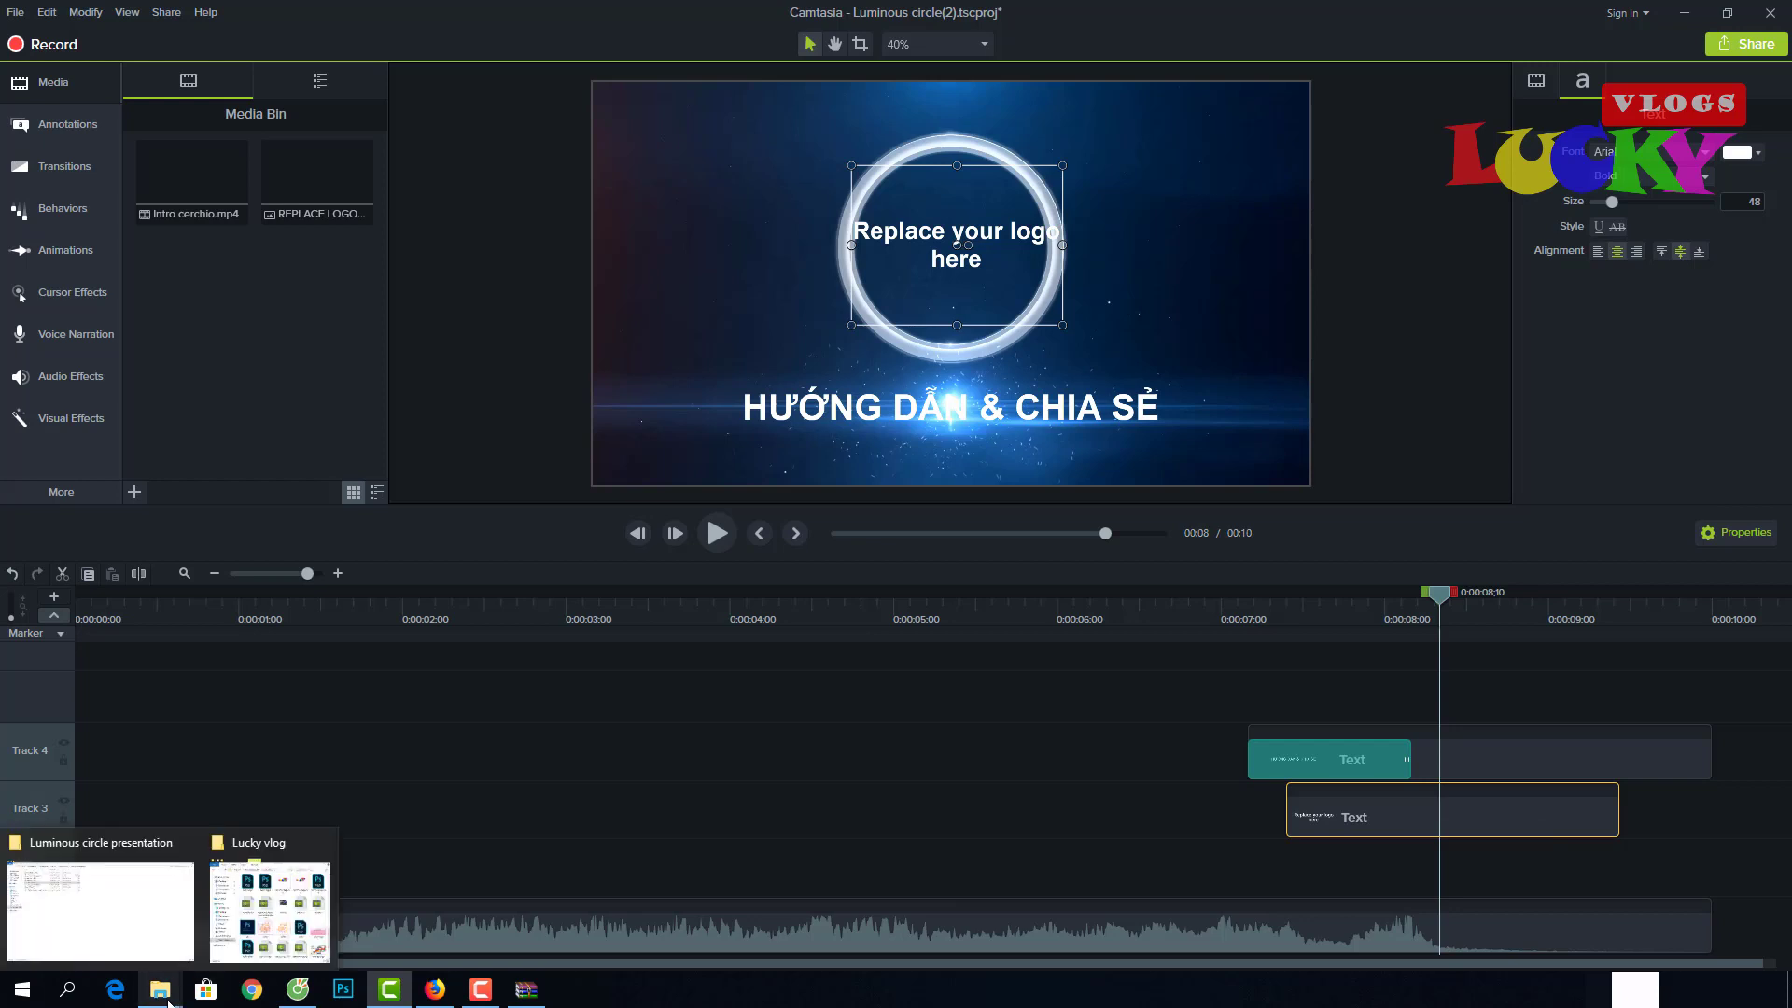
pyautogui.click(249, 931)
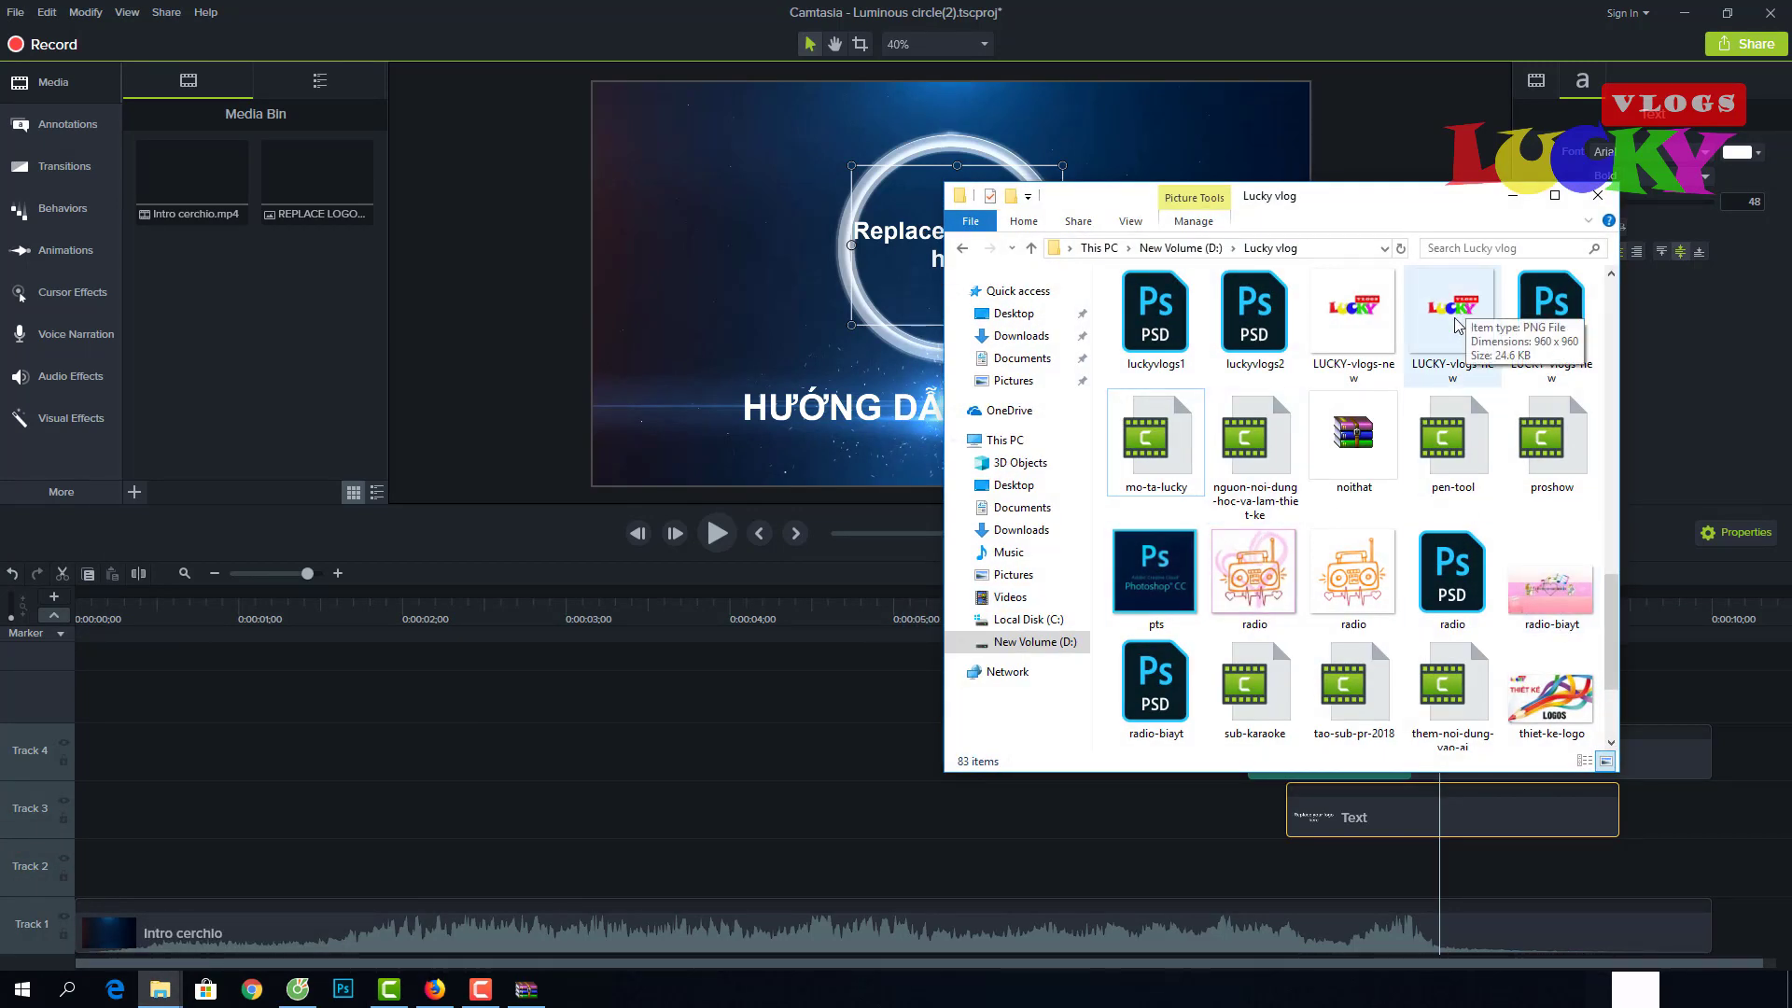
pyautogui.moveTo(1454, 316); pyautogui.dragTo(702, 849)
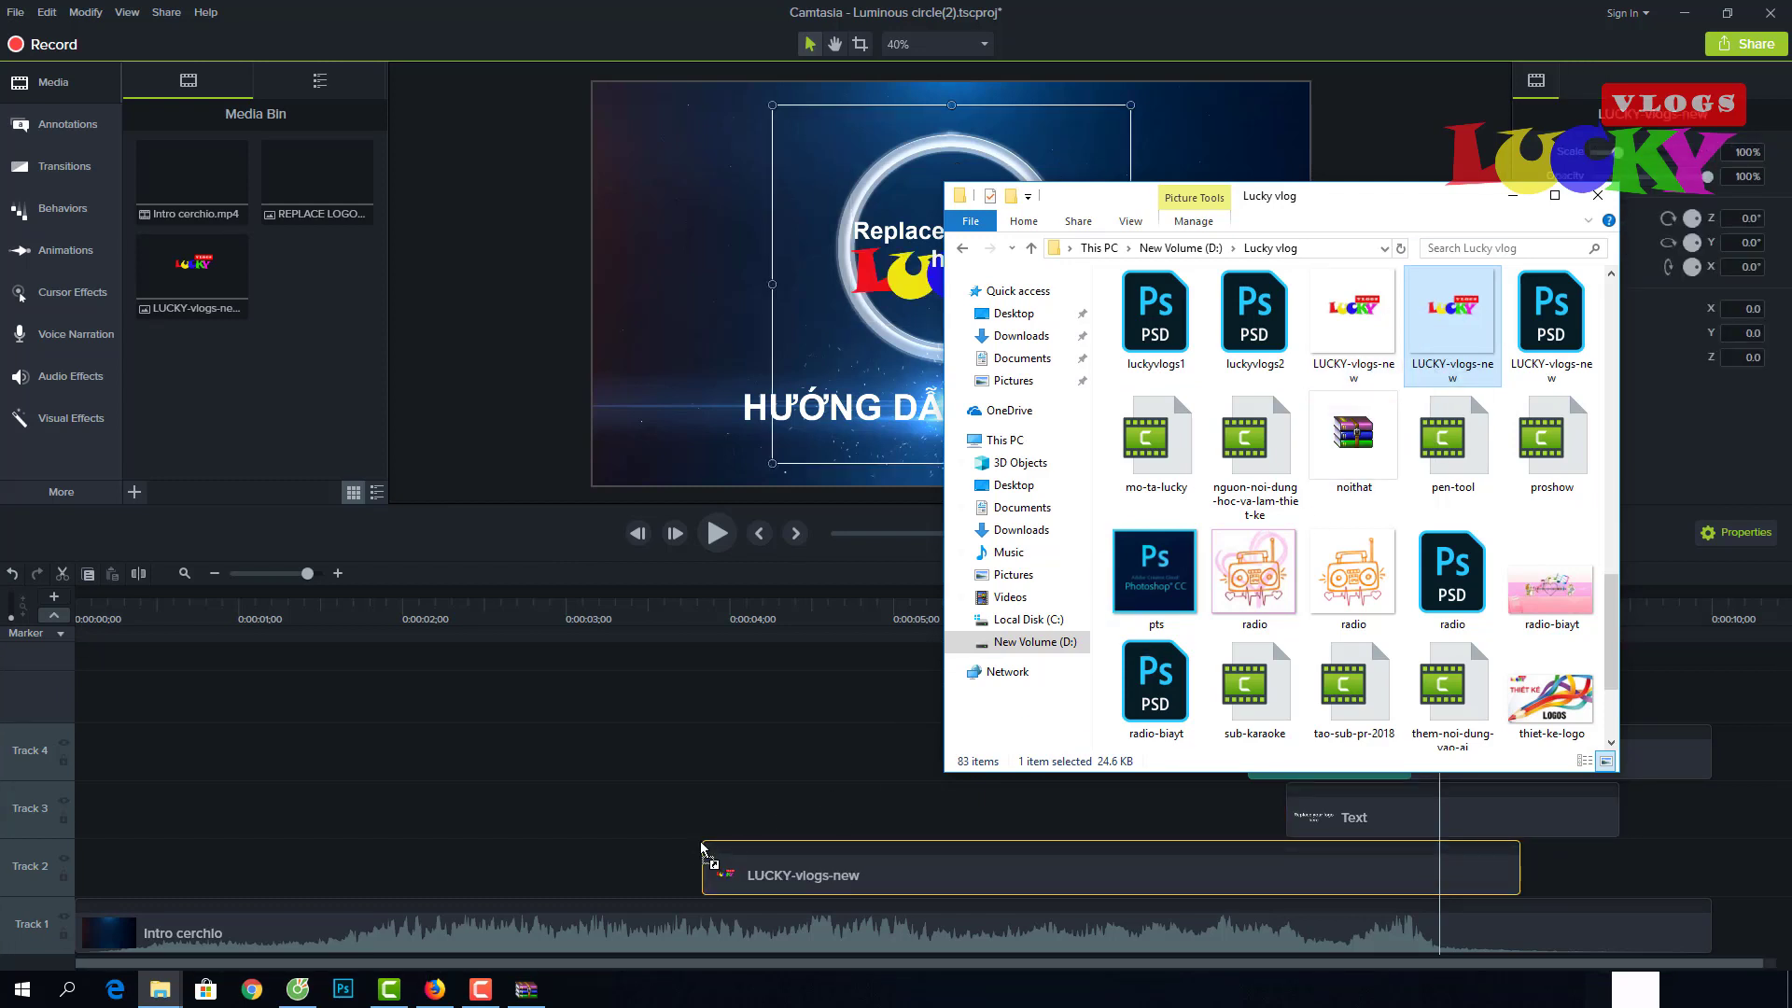
pyautogui.click(1513, 196)
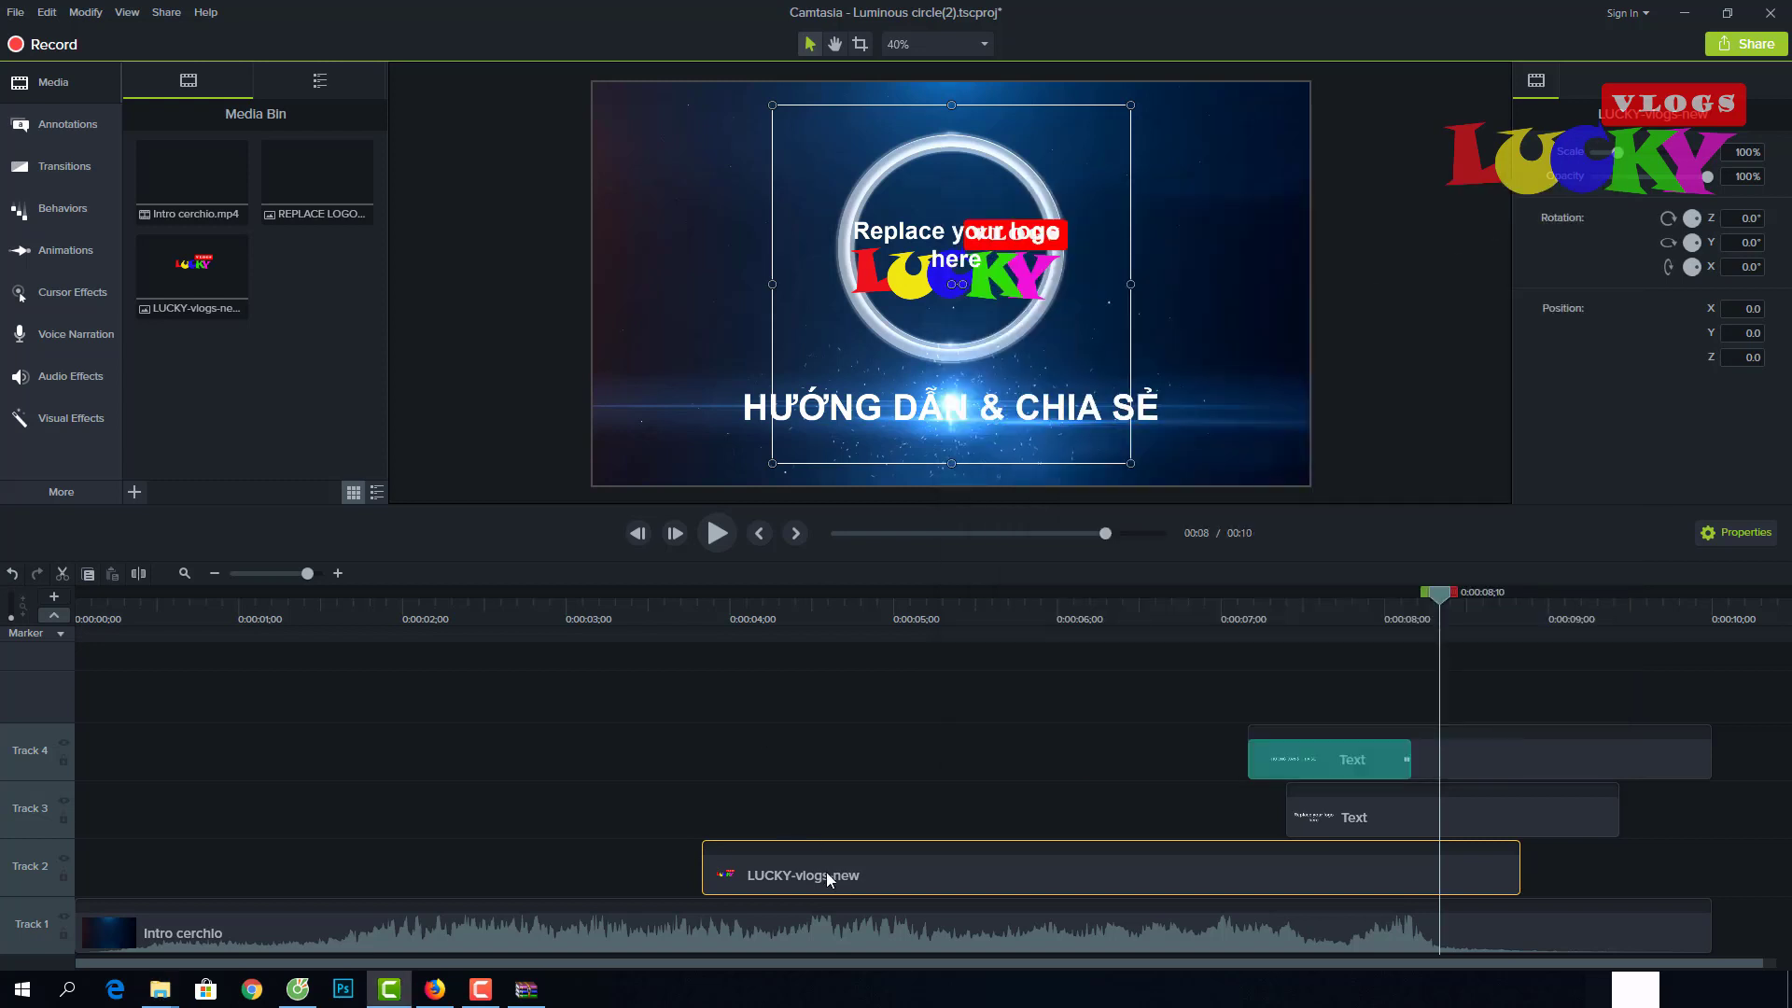
# Trim the logo clip to start with the logo placeholder text and end just before the intro clip ends, and delete that placeholder from Track 3.
pyautogui.moveTo(1061, 880); pyautogui.dragTo(1163, 894)
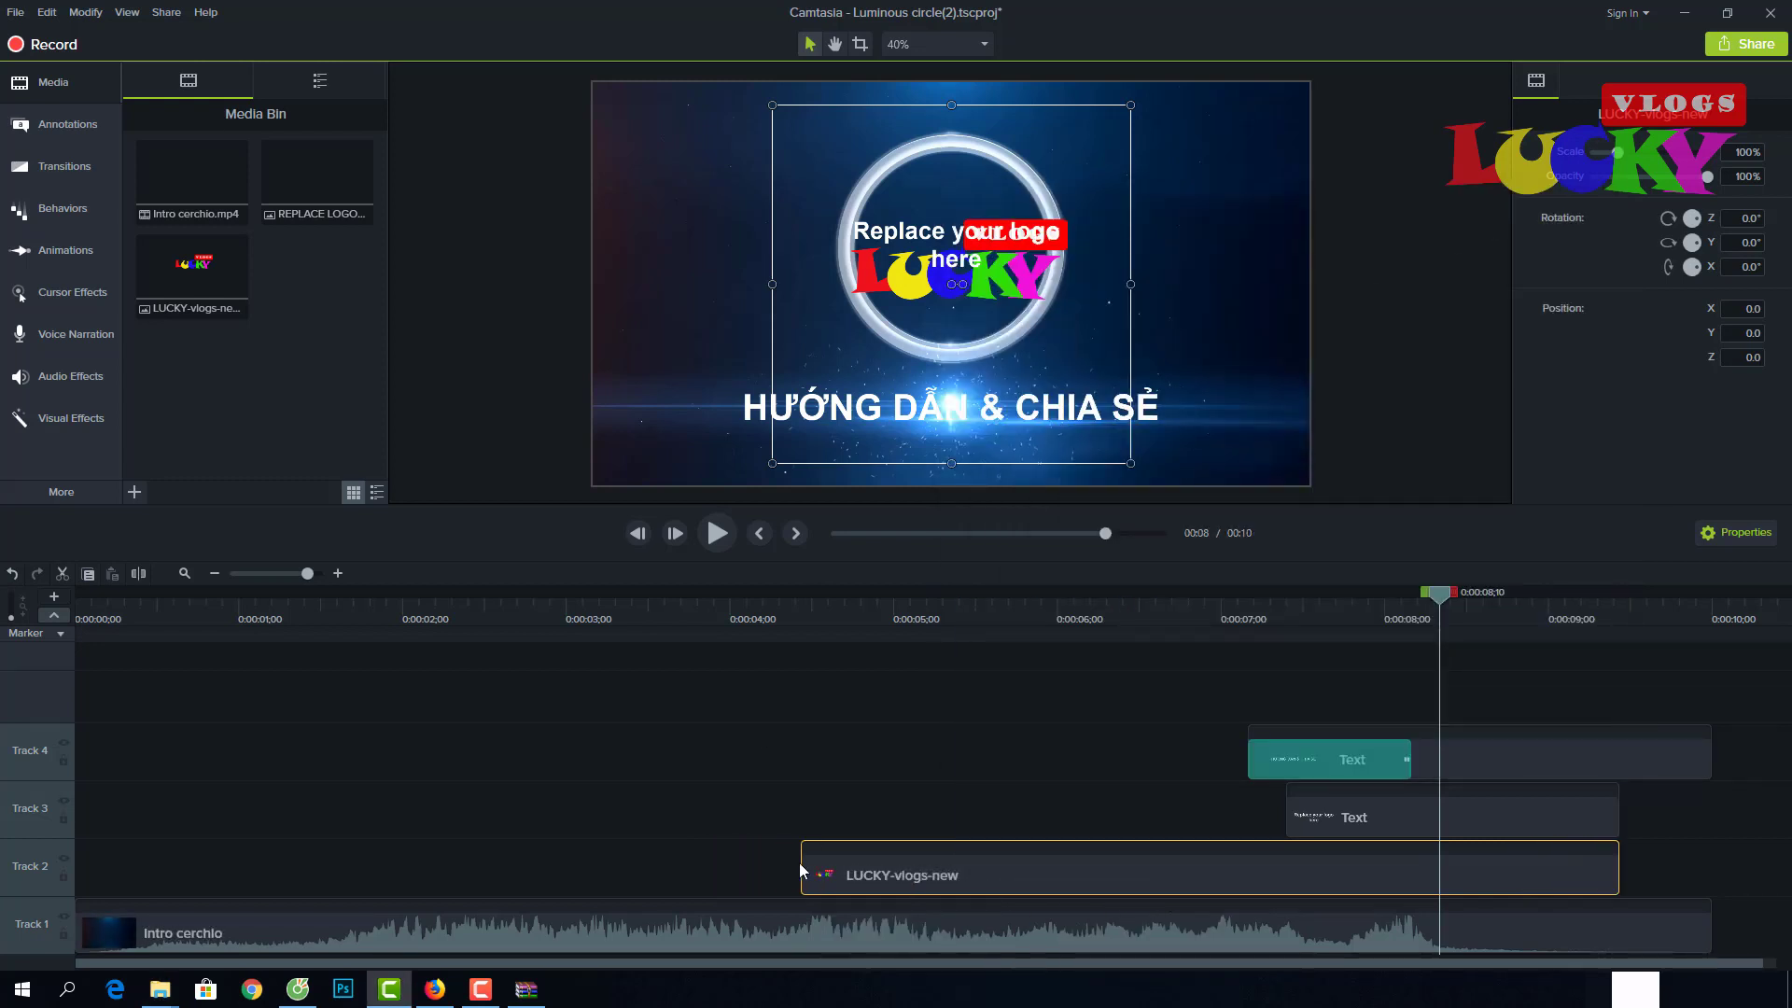
pyautogui.moveTo(802, 863); pyautogui.dragTo(1286, 863)
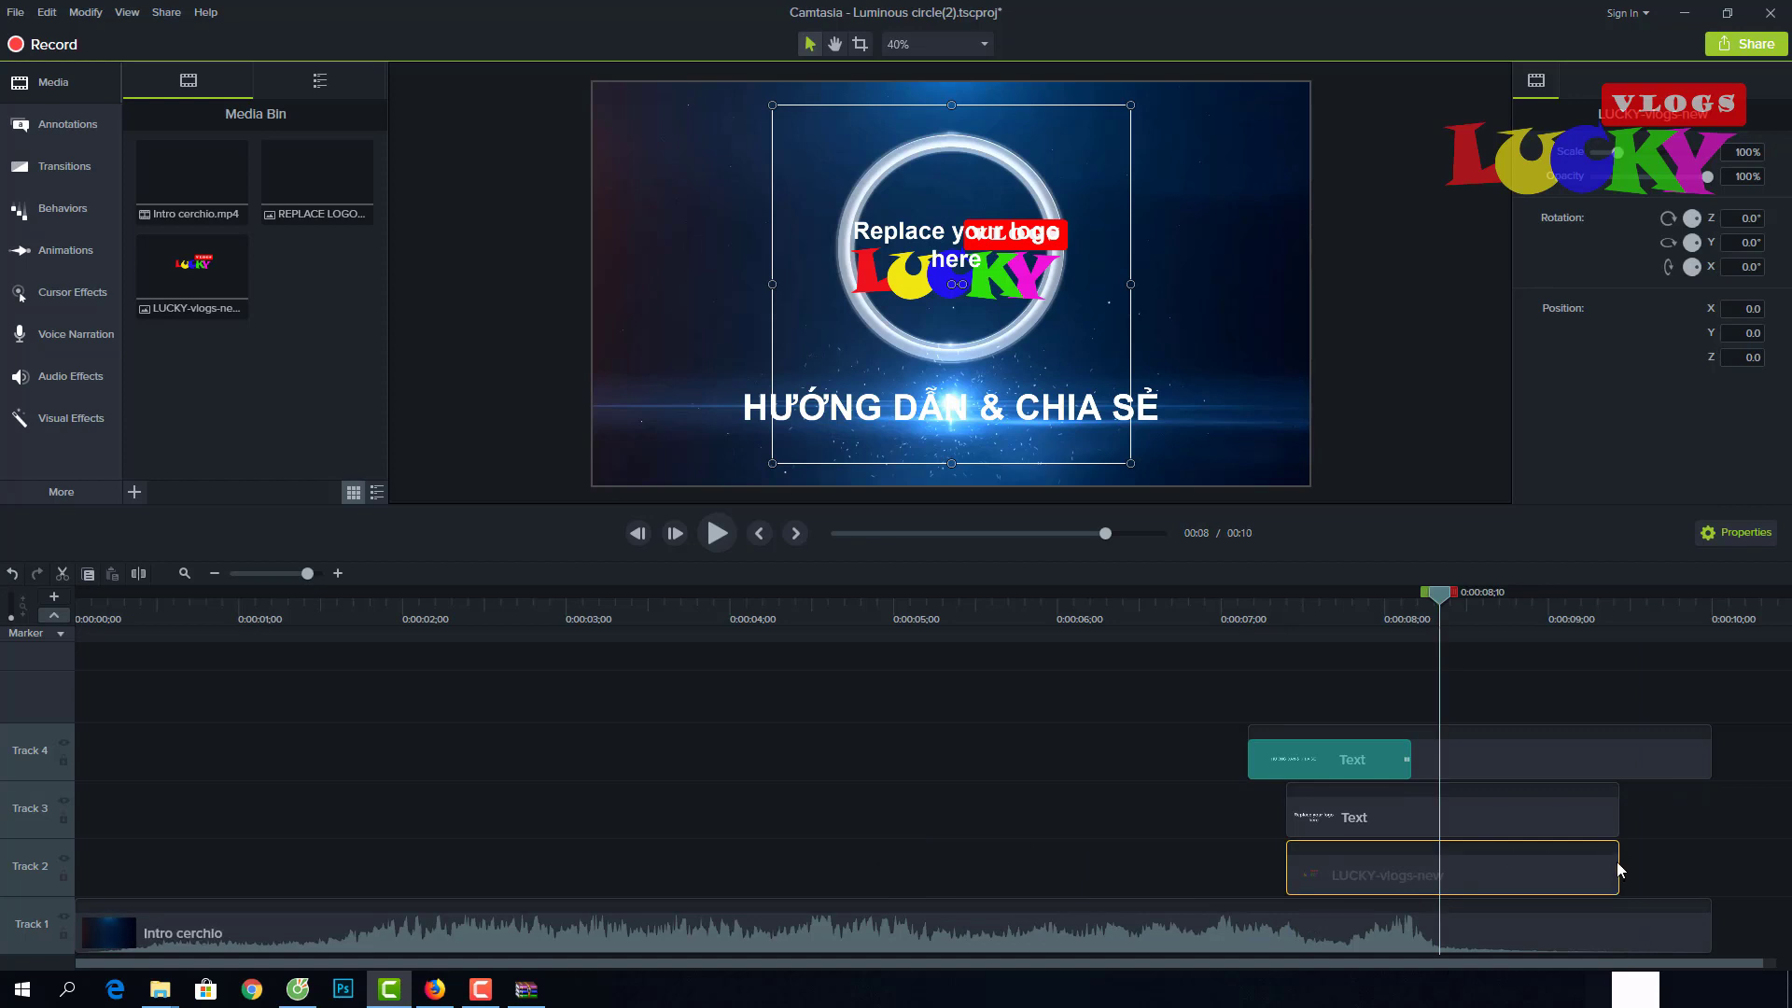
pyautogui.moveTo(1619, 863); pyautogui.dragTo(1690, 864)
pyautogui.click(1551, 825)
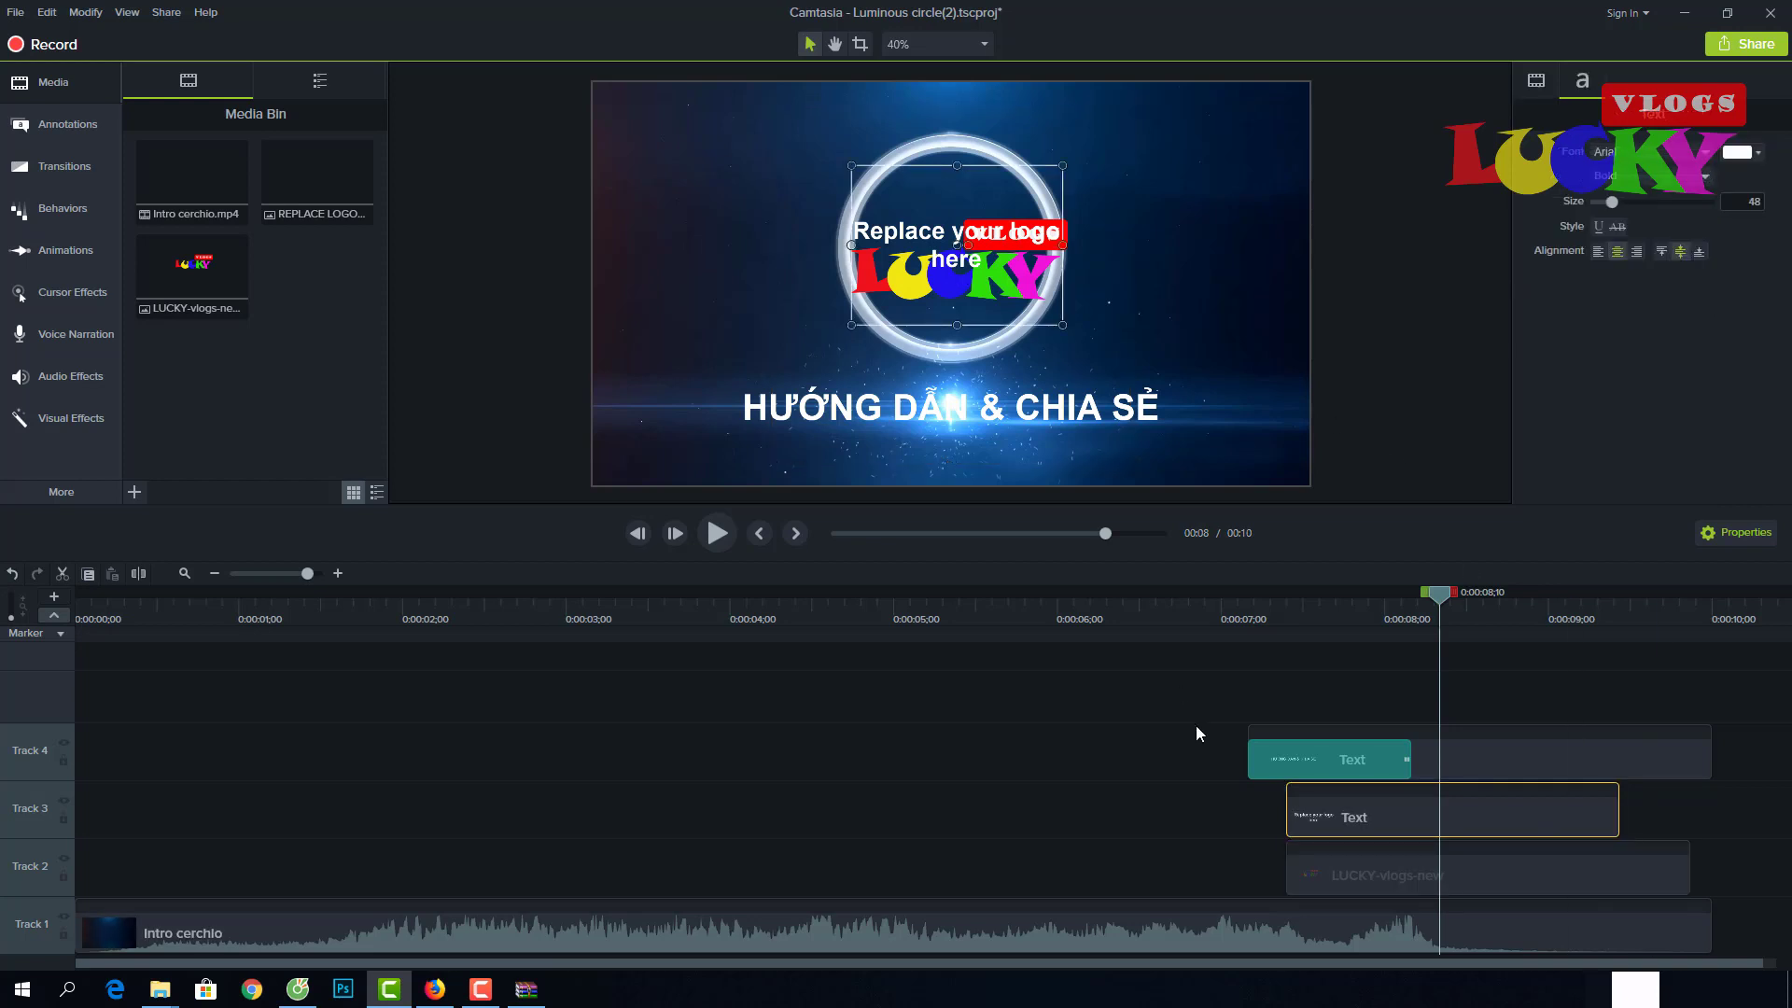
pyautogui.press('Delete')
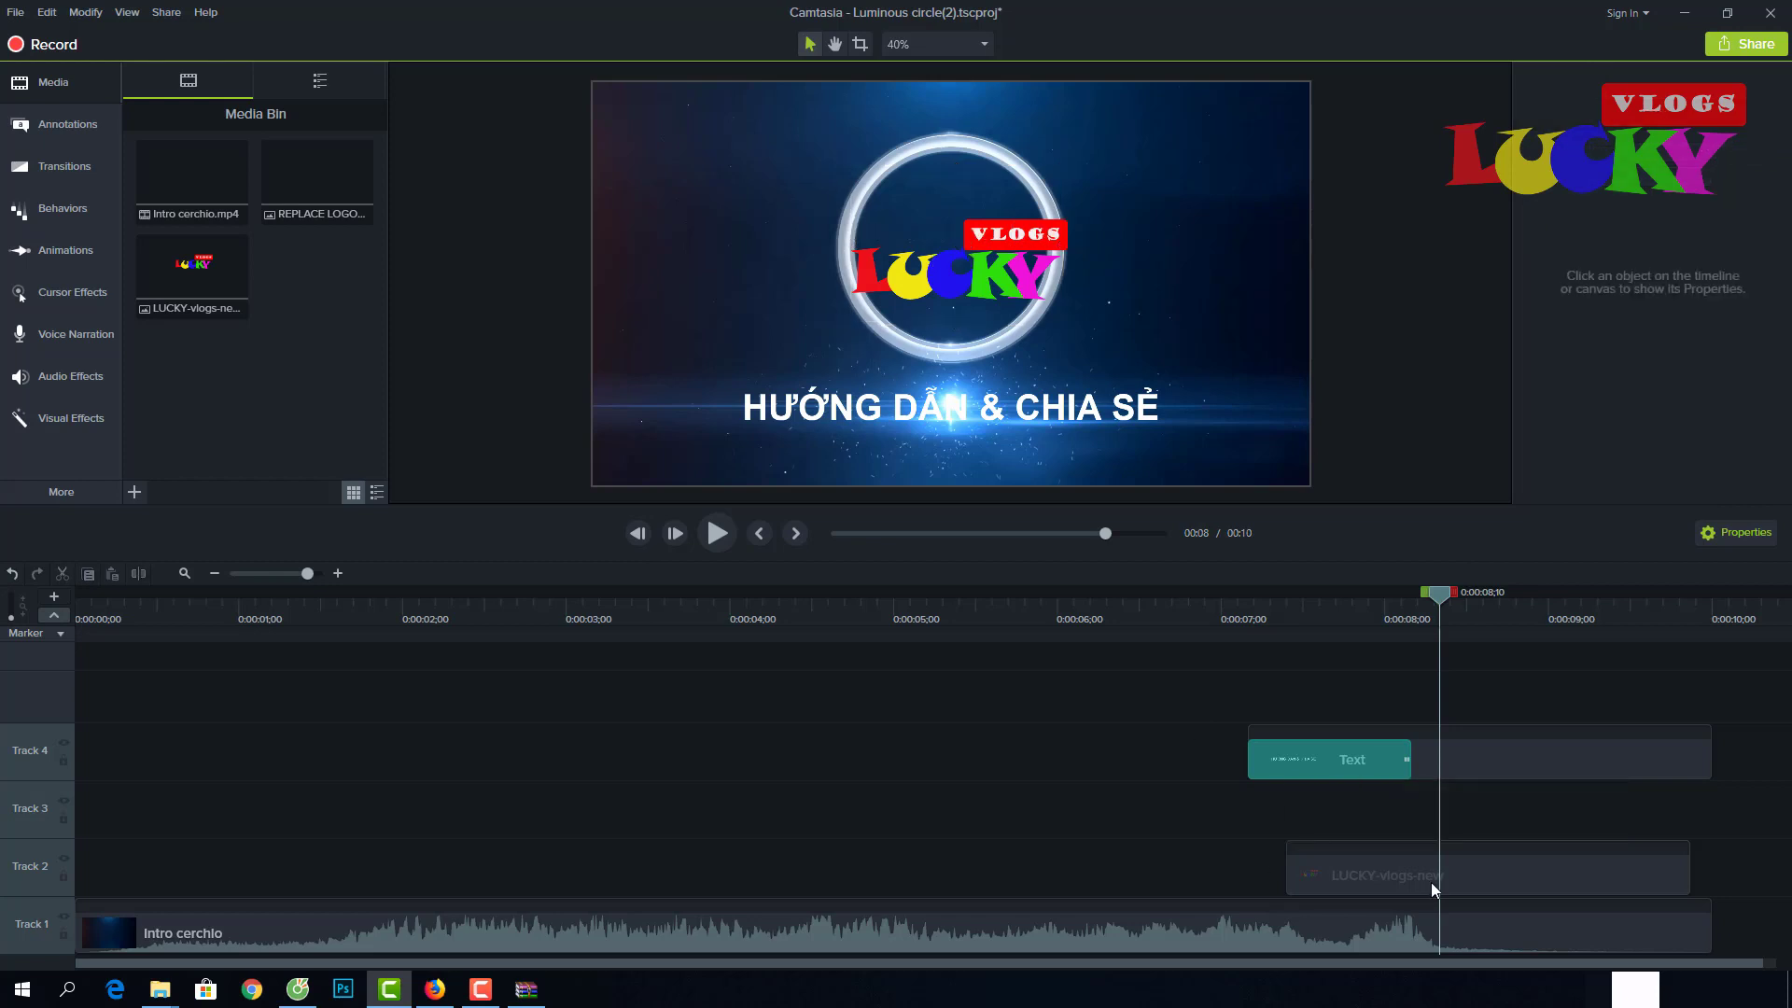
# Scale the logo down to about 74% and centre it inside the glowing ring at about X 0, Y 72.5.
pyautogui.click(1480, 878)
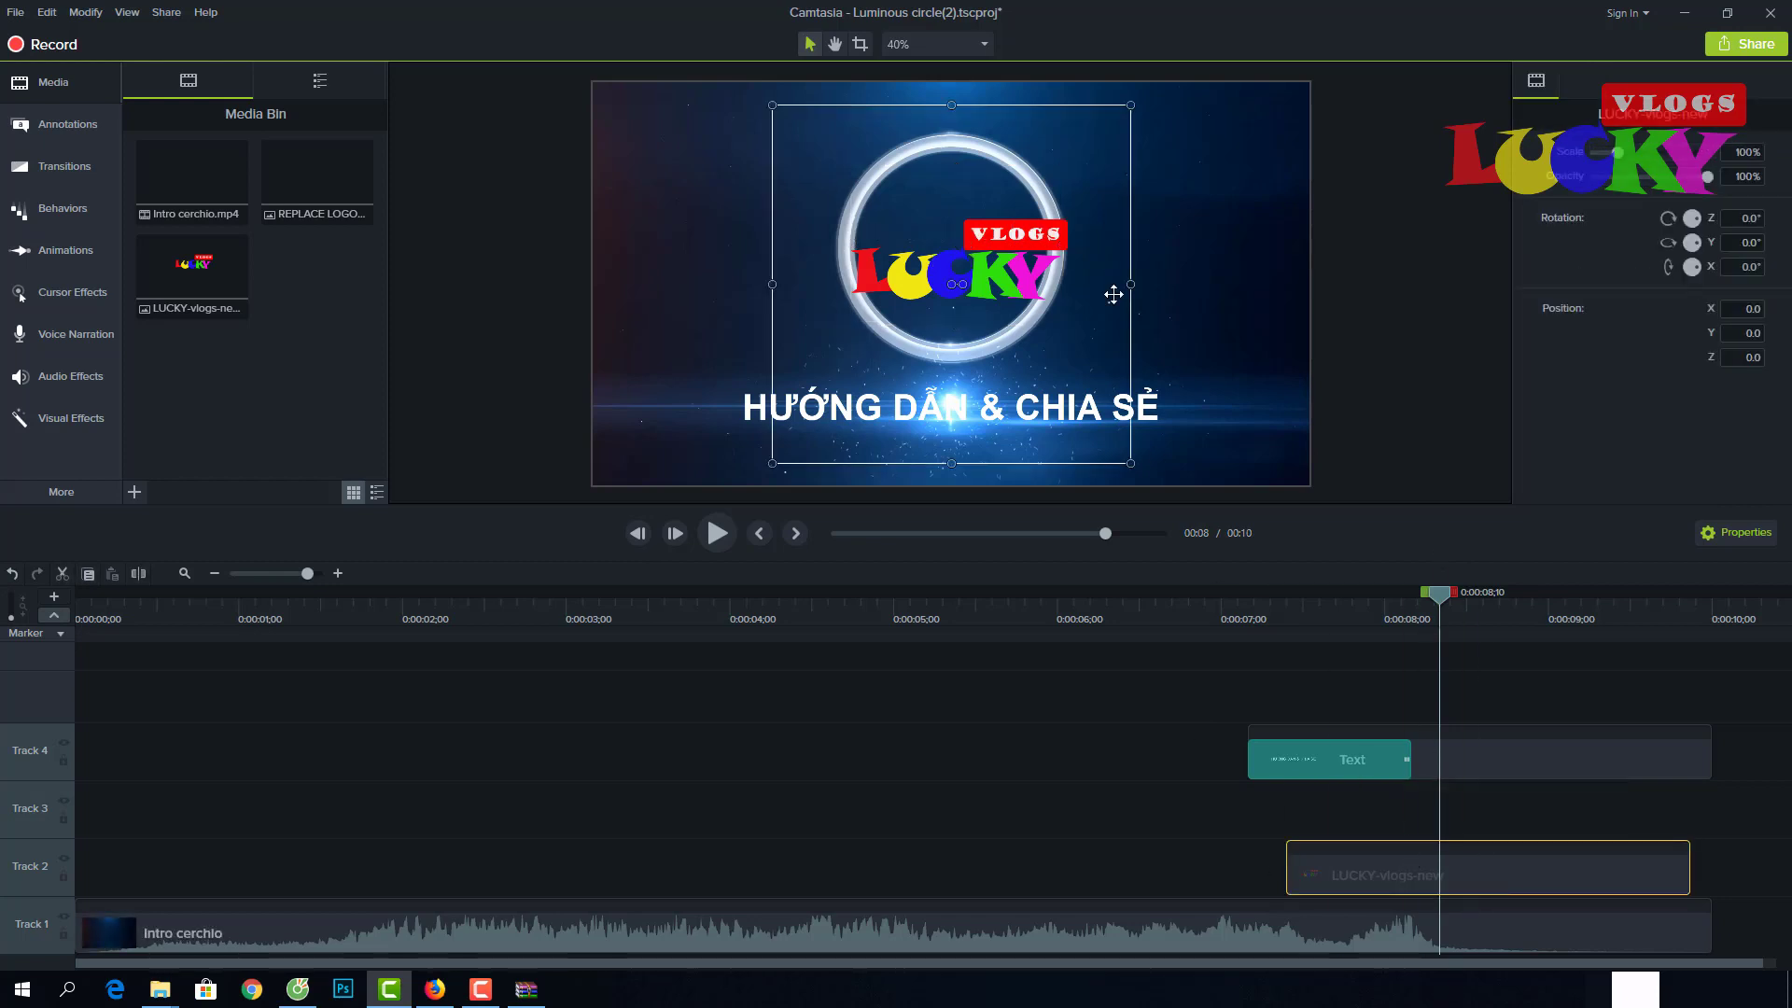
pyautogui.moveTo(1129, 464); pyautogui.dragTo(1055, 386)
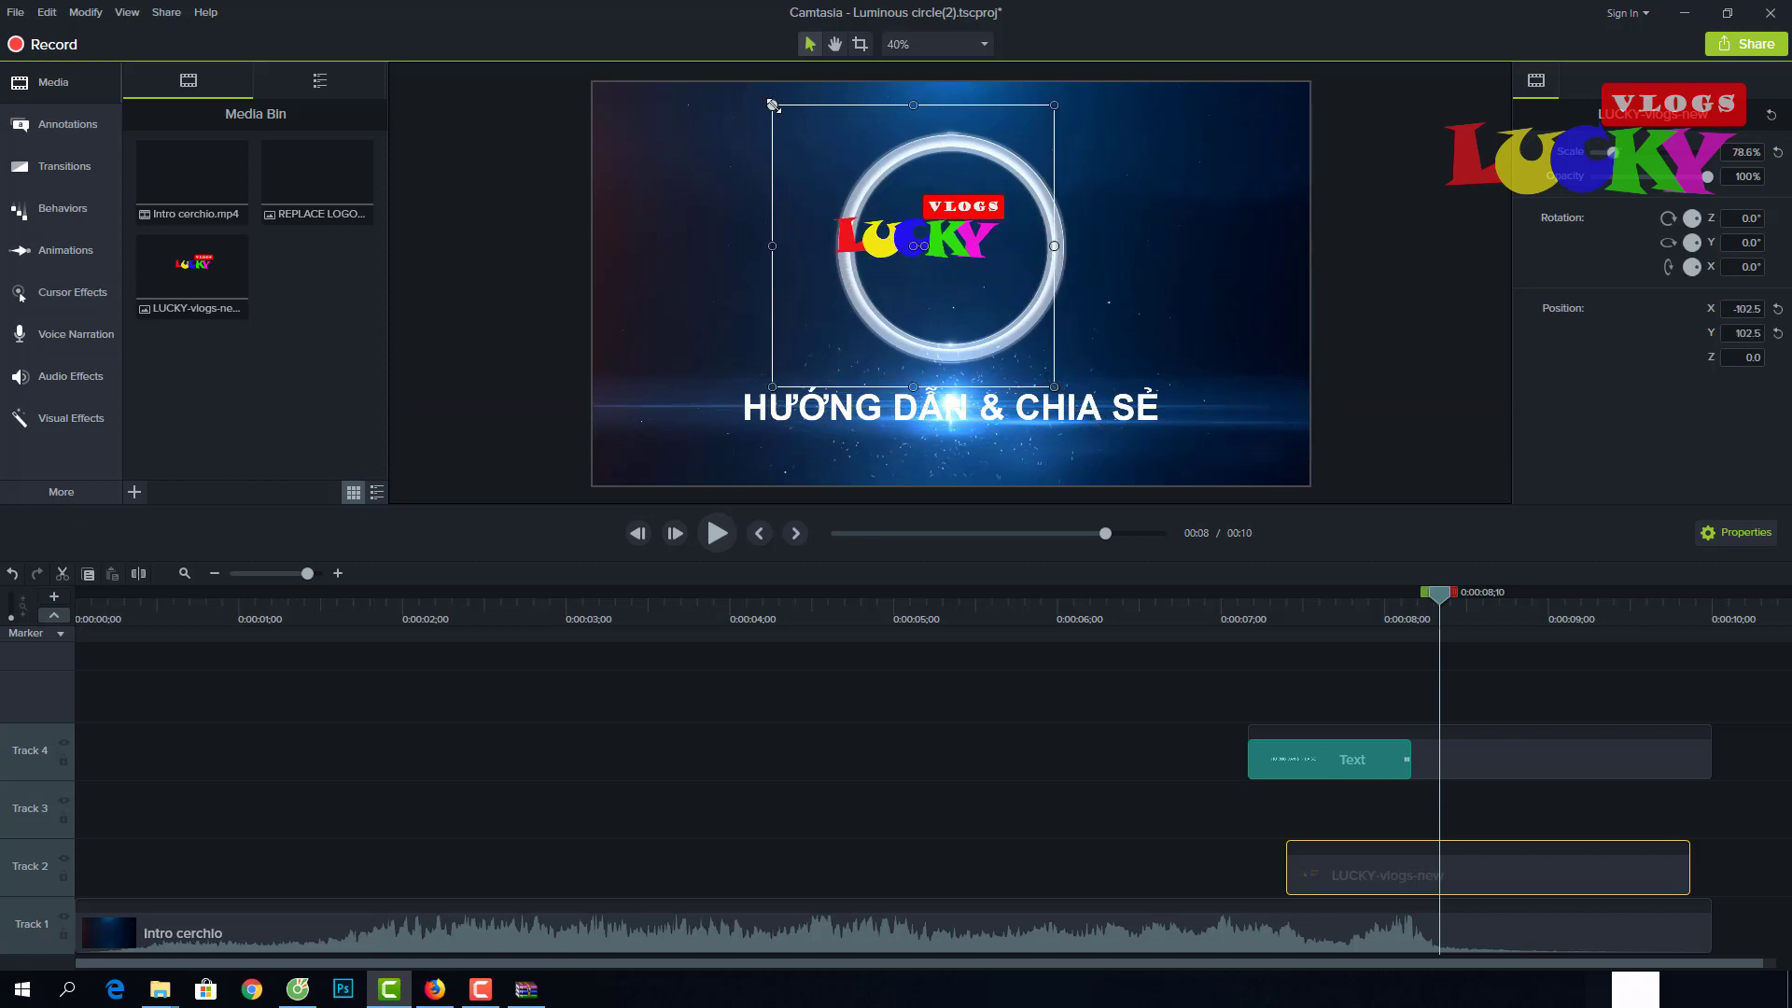
pyautogui.moveTo(772, 105); pyautogui.dragTo(826, 142)
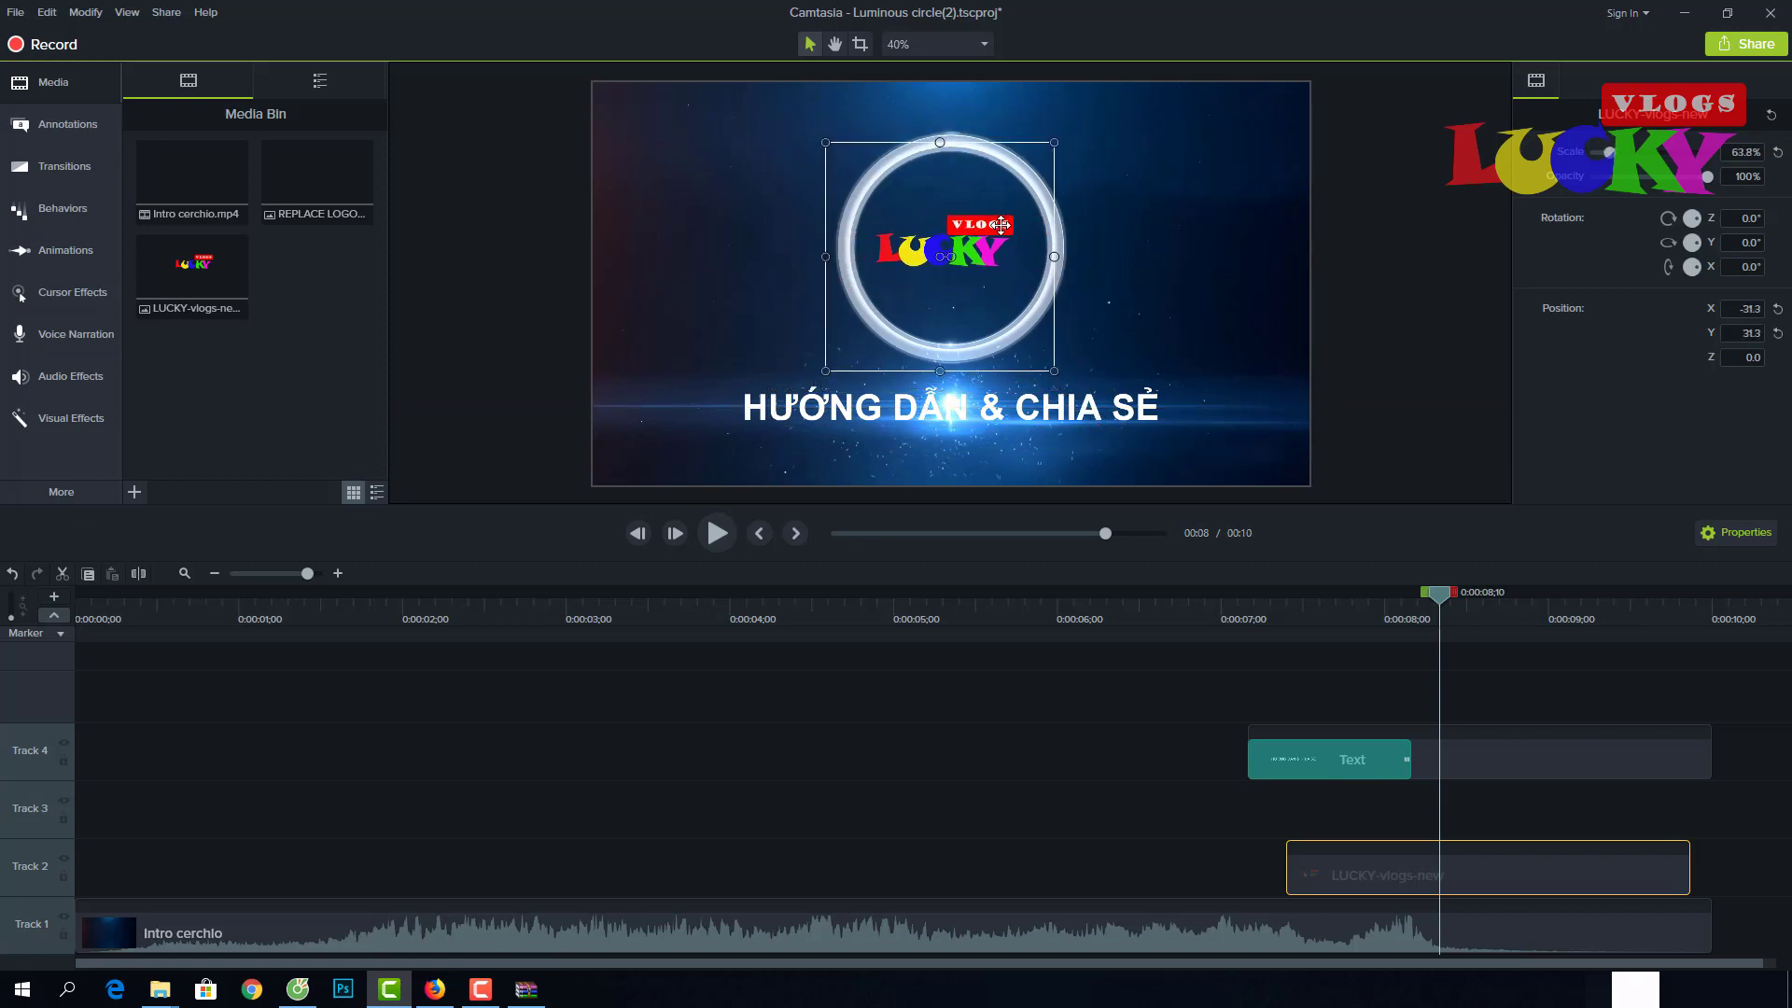
pyautogui.moveTo(1001, 224); pyautogui.dragTo(1014, 231)
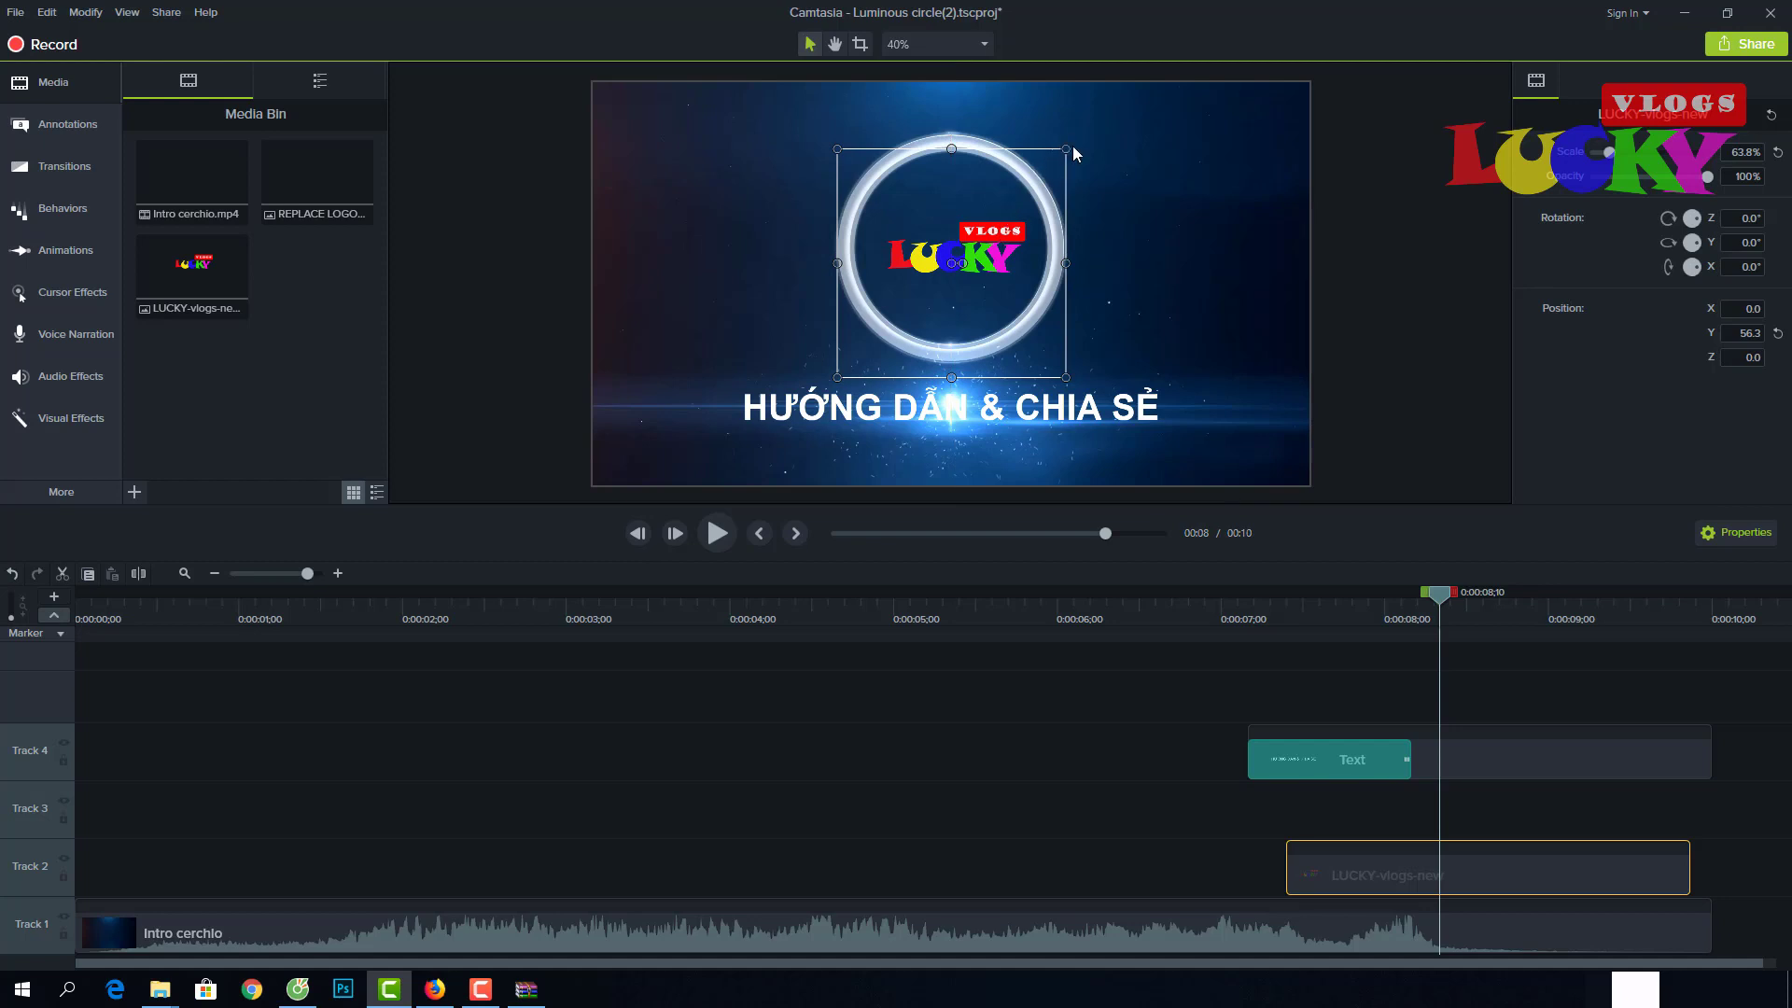
pyautogui.moveTo(1074, 148); pyautogui.dragTo(1105, 134)
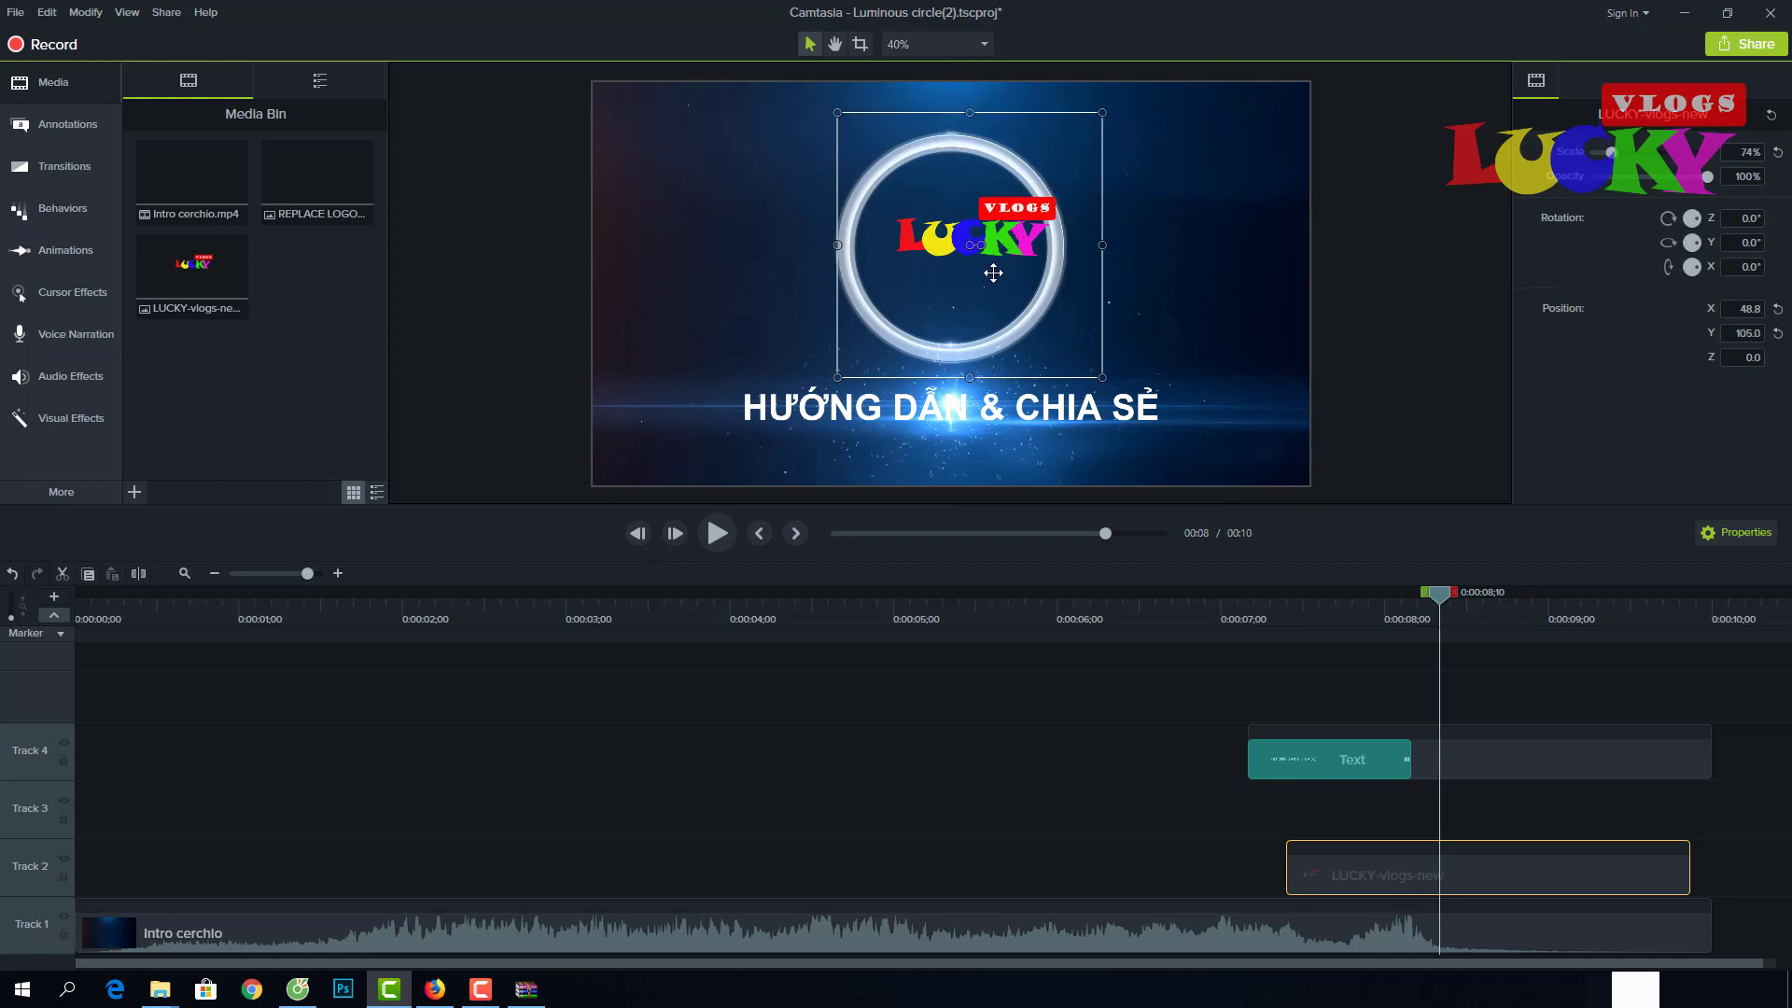
pyautogui.moveTo(994, 273); pyautogui.dragTo(966, 285)
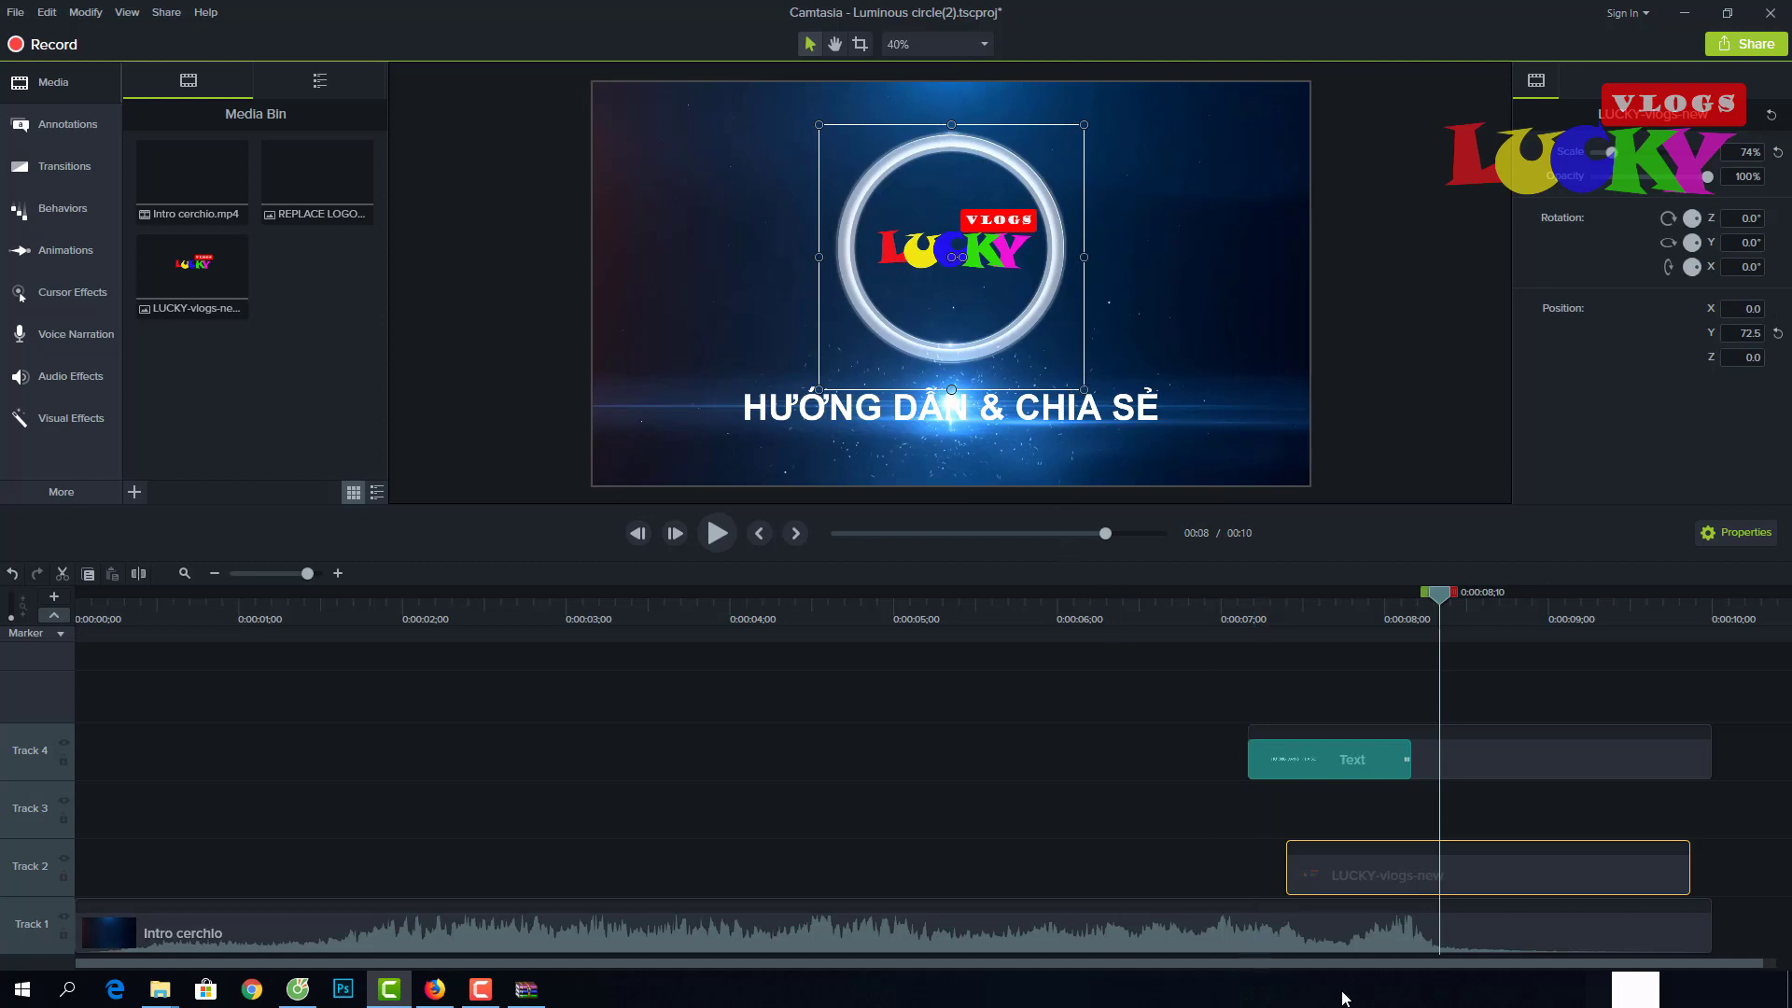
# Nudge the logo slightly left and down to position X -12.5, Y 65.0.
pyautogui.press('Left')
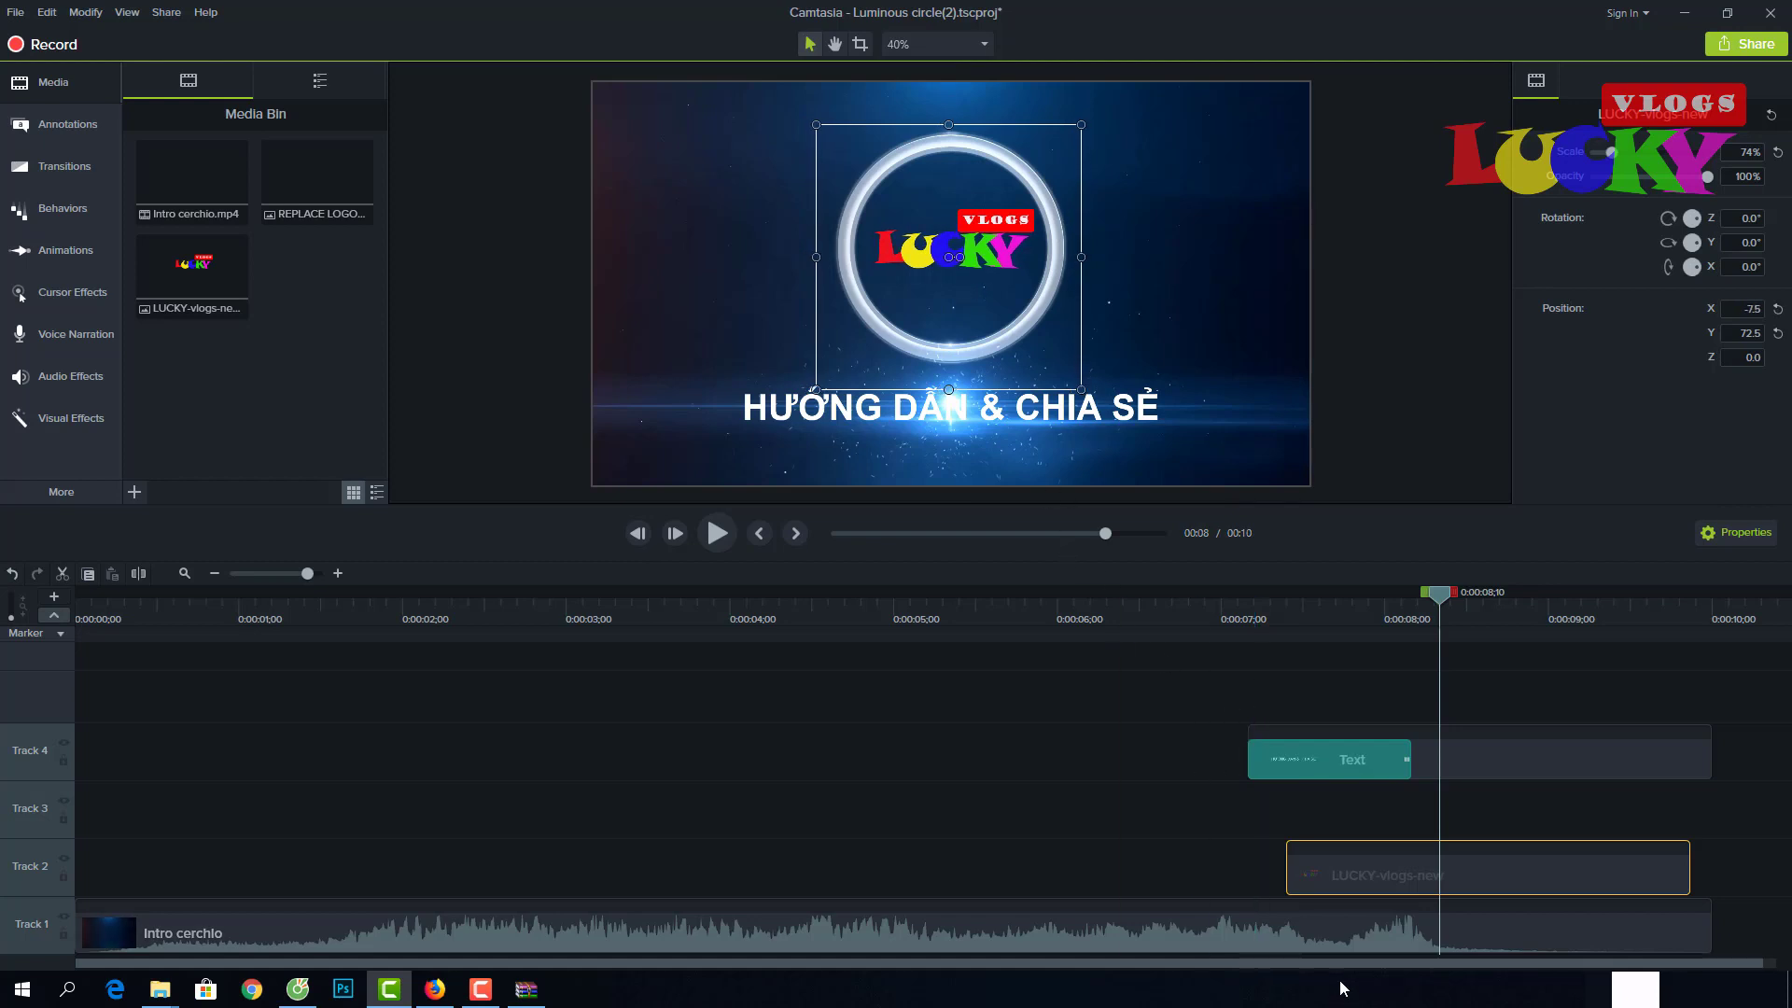
pyautogui.press('Left')
pyautogui.press('Left')
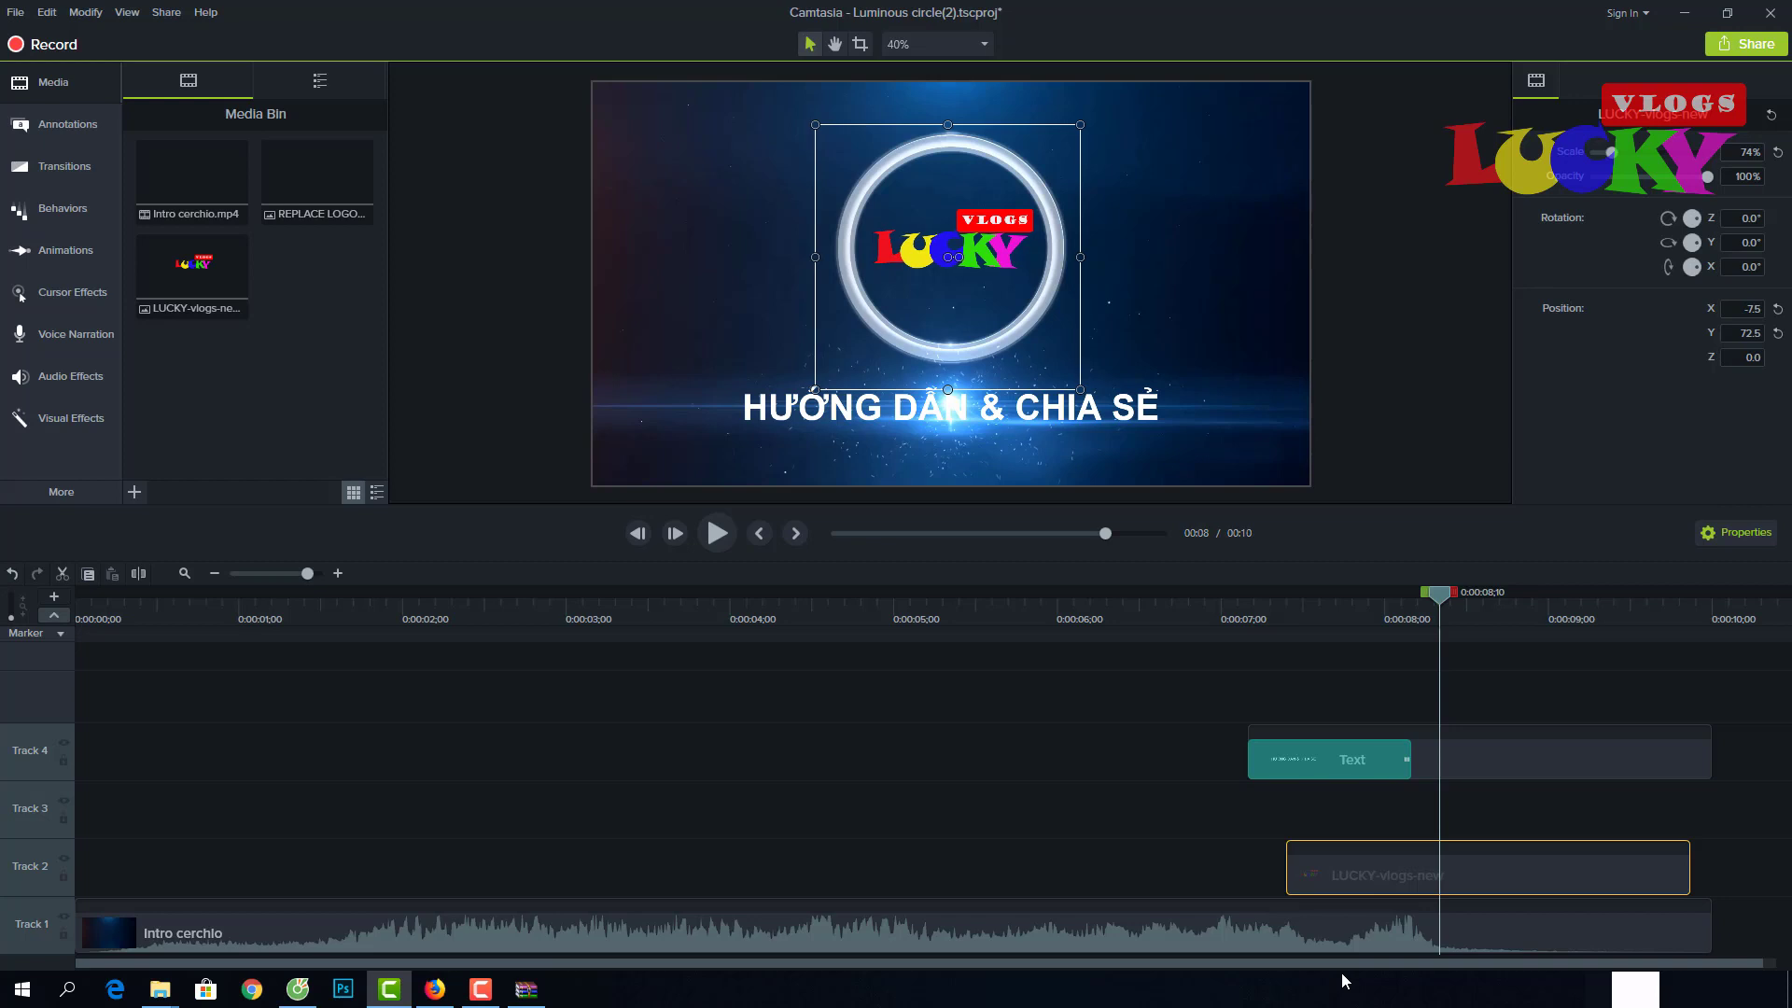
pyautogui.press('Down')
pyautogui.press('Down')
pyautogui.press('Down')
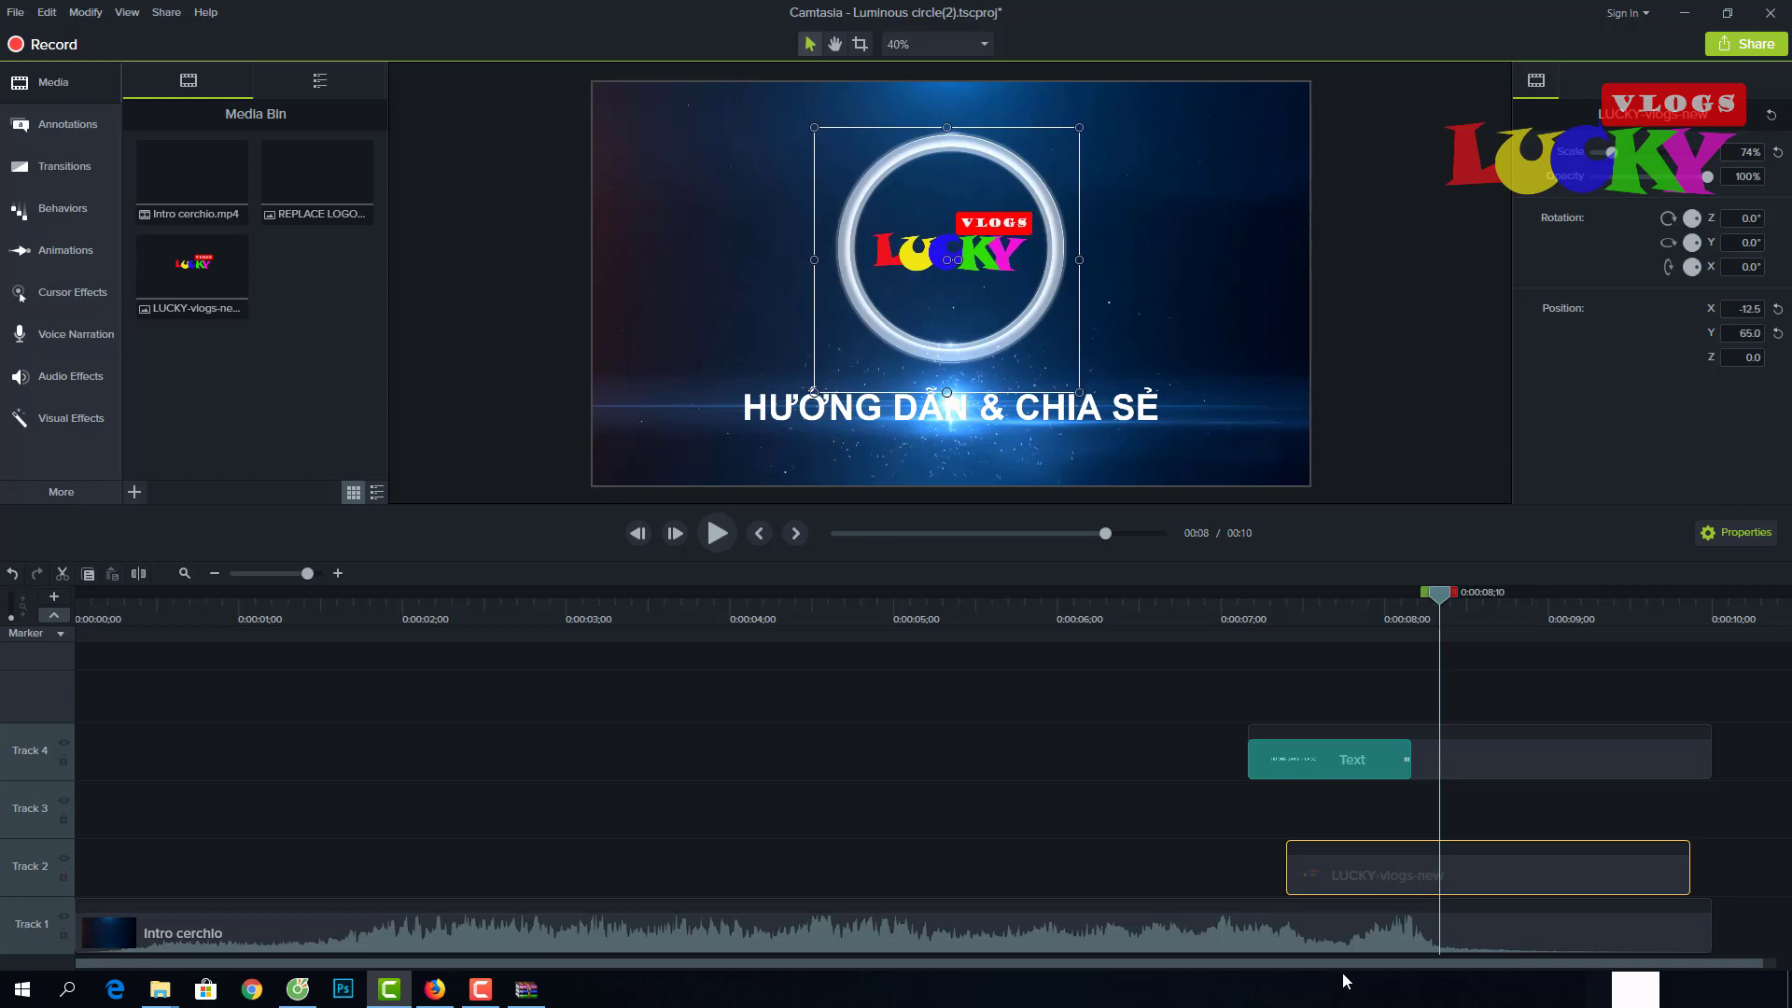
# Play back the intro from an earlier point through the appearance of the logo and title.
pyautogui.click(1128, 866)
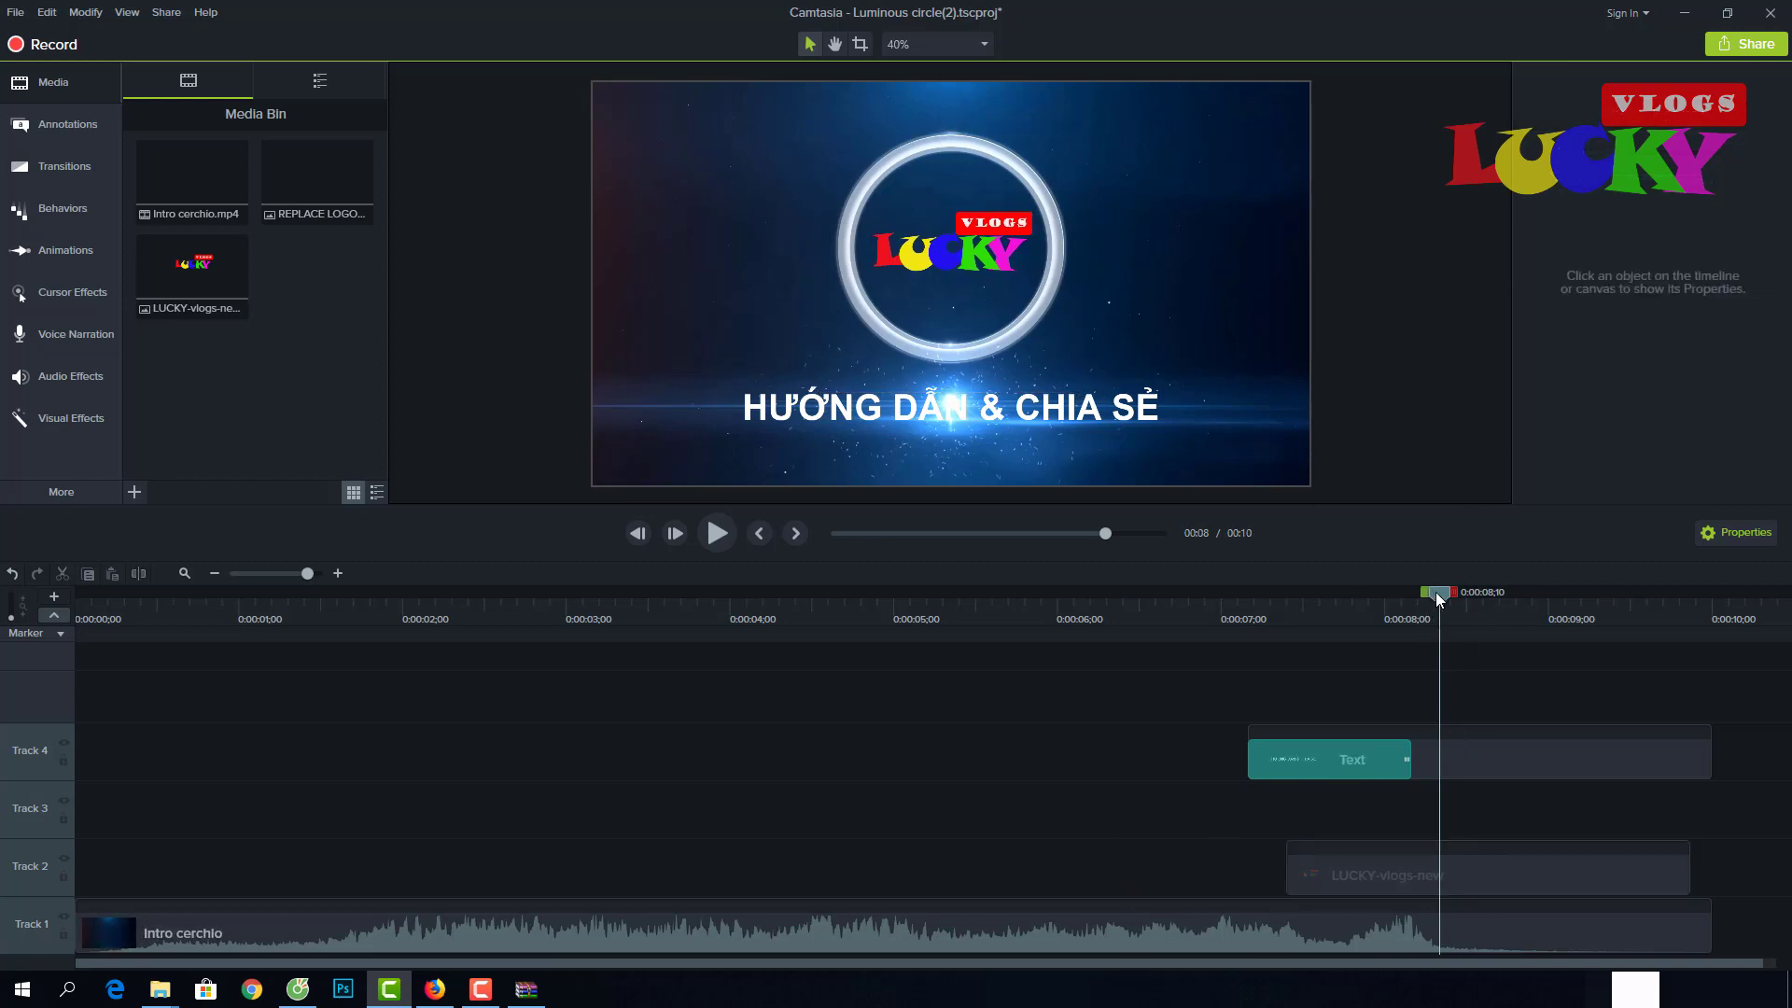
pyautogui.moveTo(1438, 597); pyautogui.dragTo(589, 775)
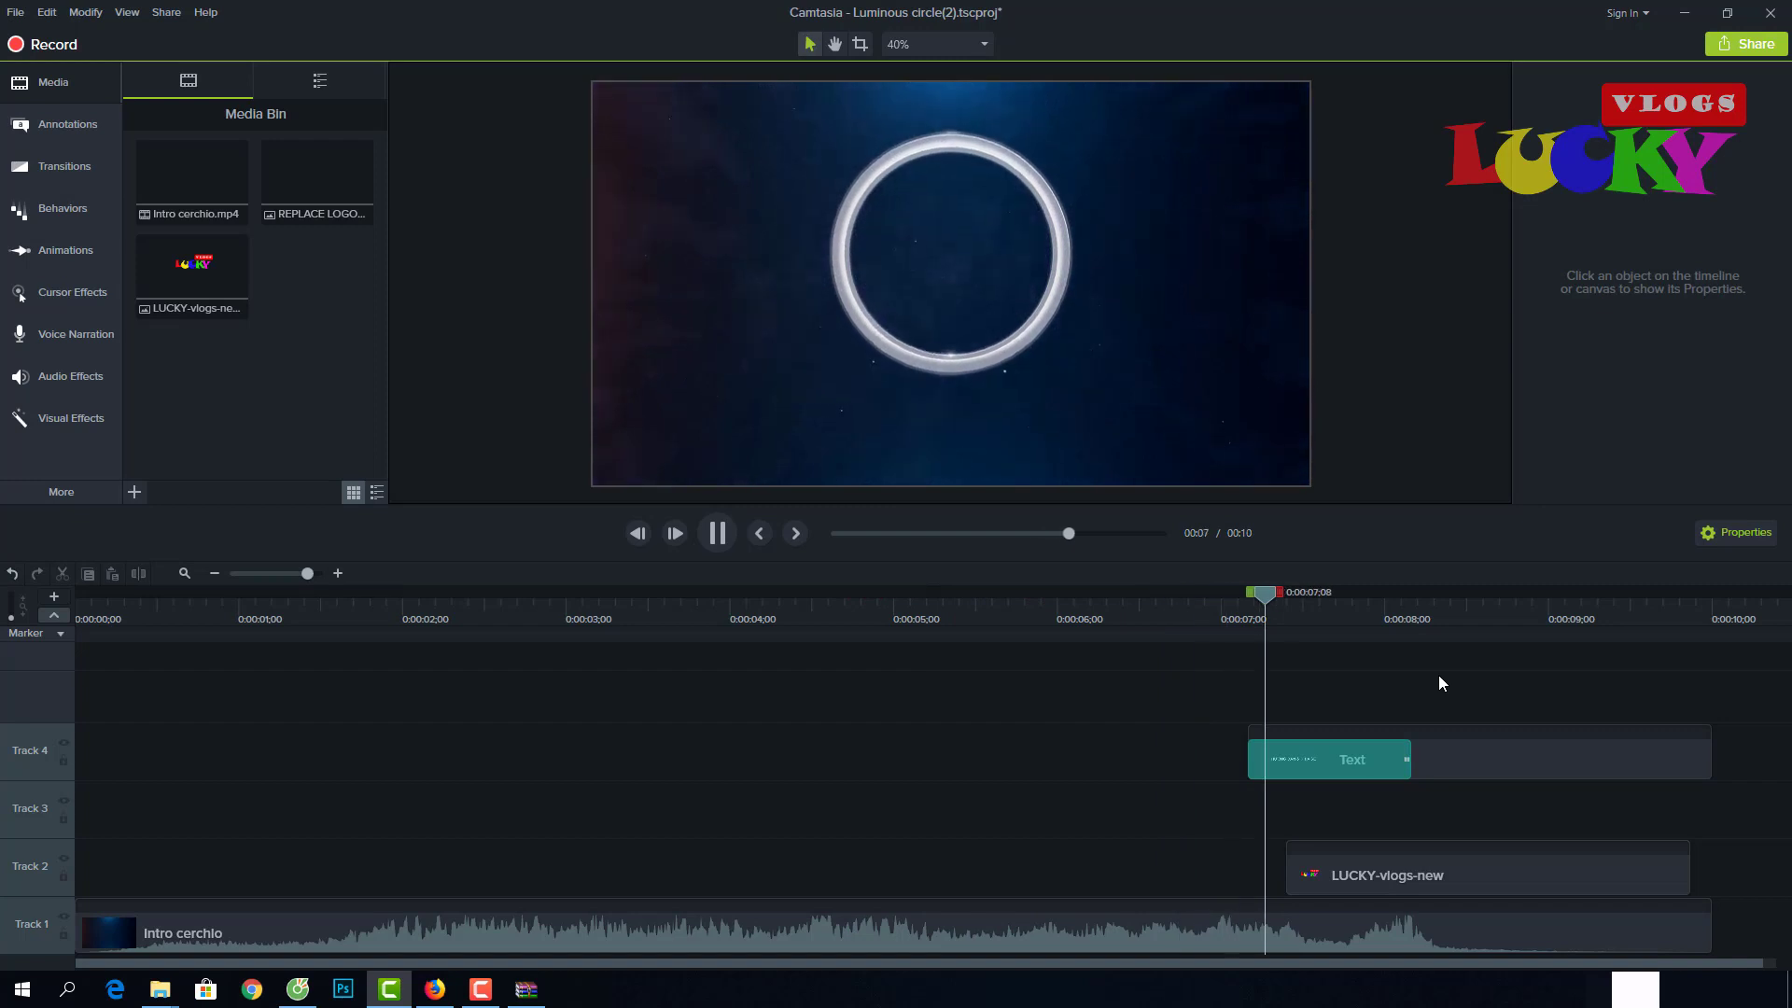
pyautogui.press('space')
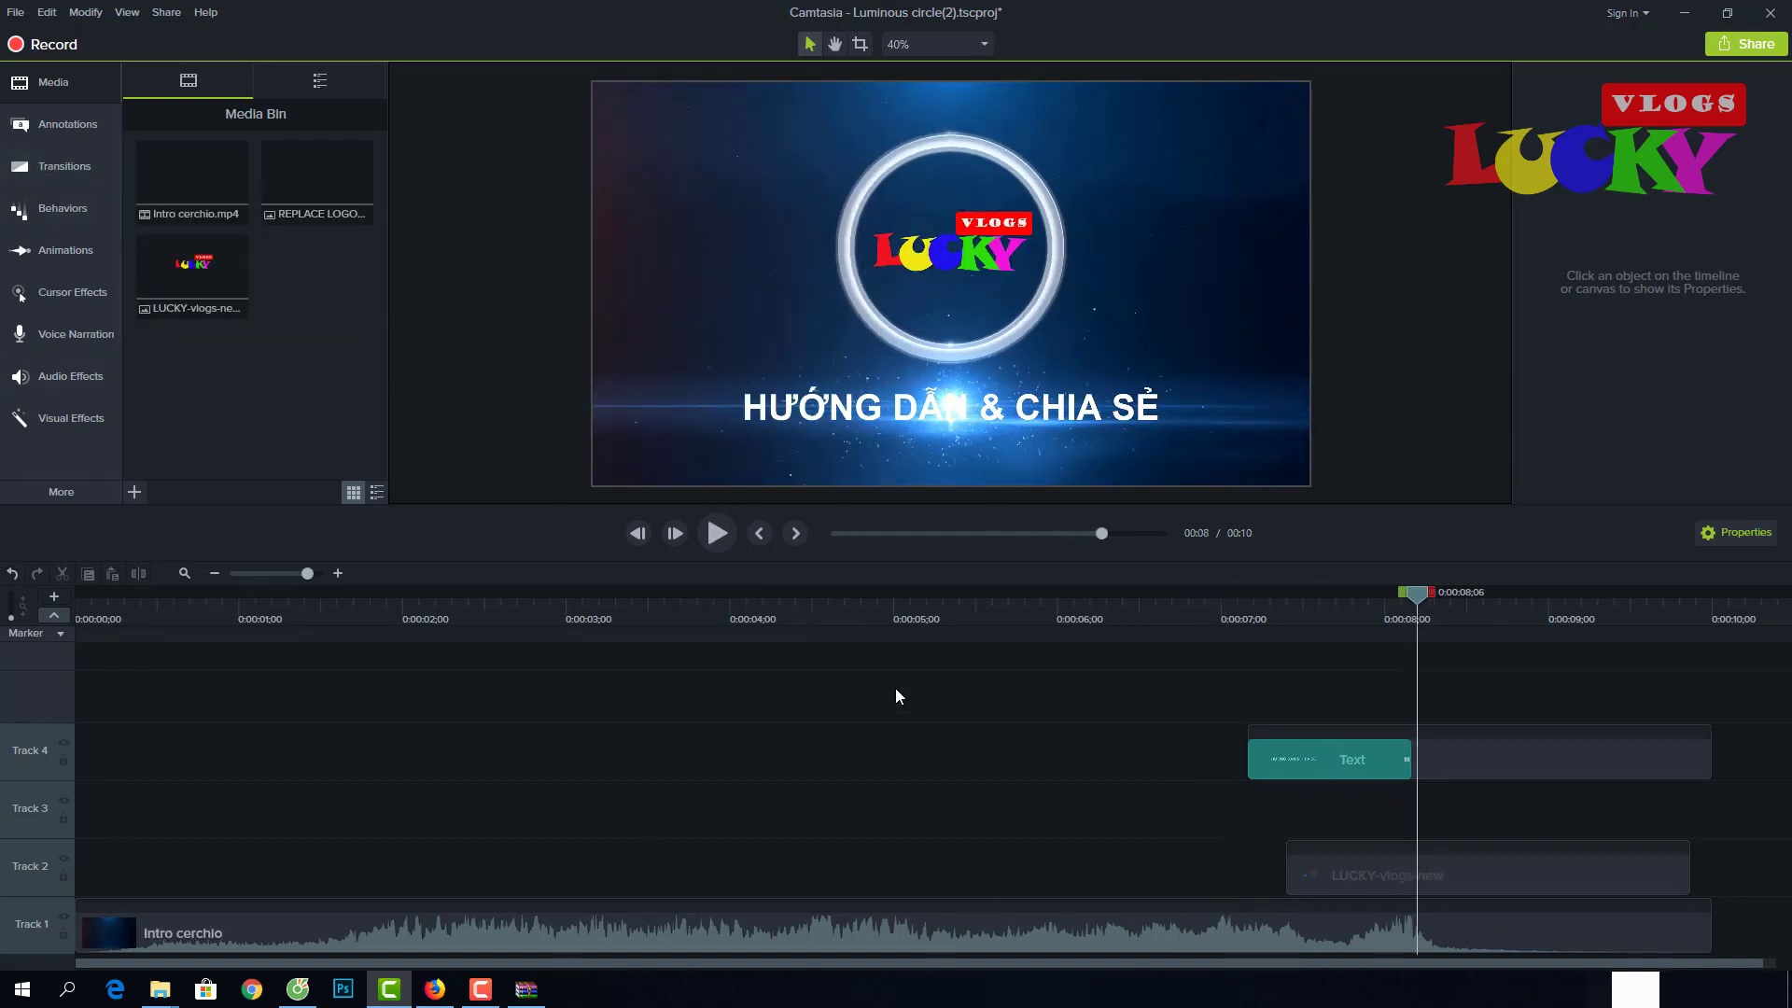
# Apply the Fold transition to the start of the LUCKY-vlogs-new logo clip on Track 2.
pyautogui.click(1329, 876)
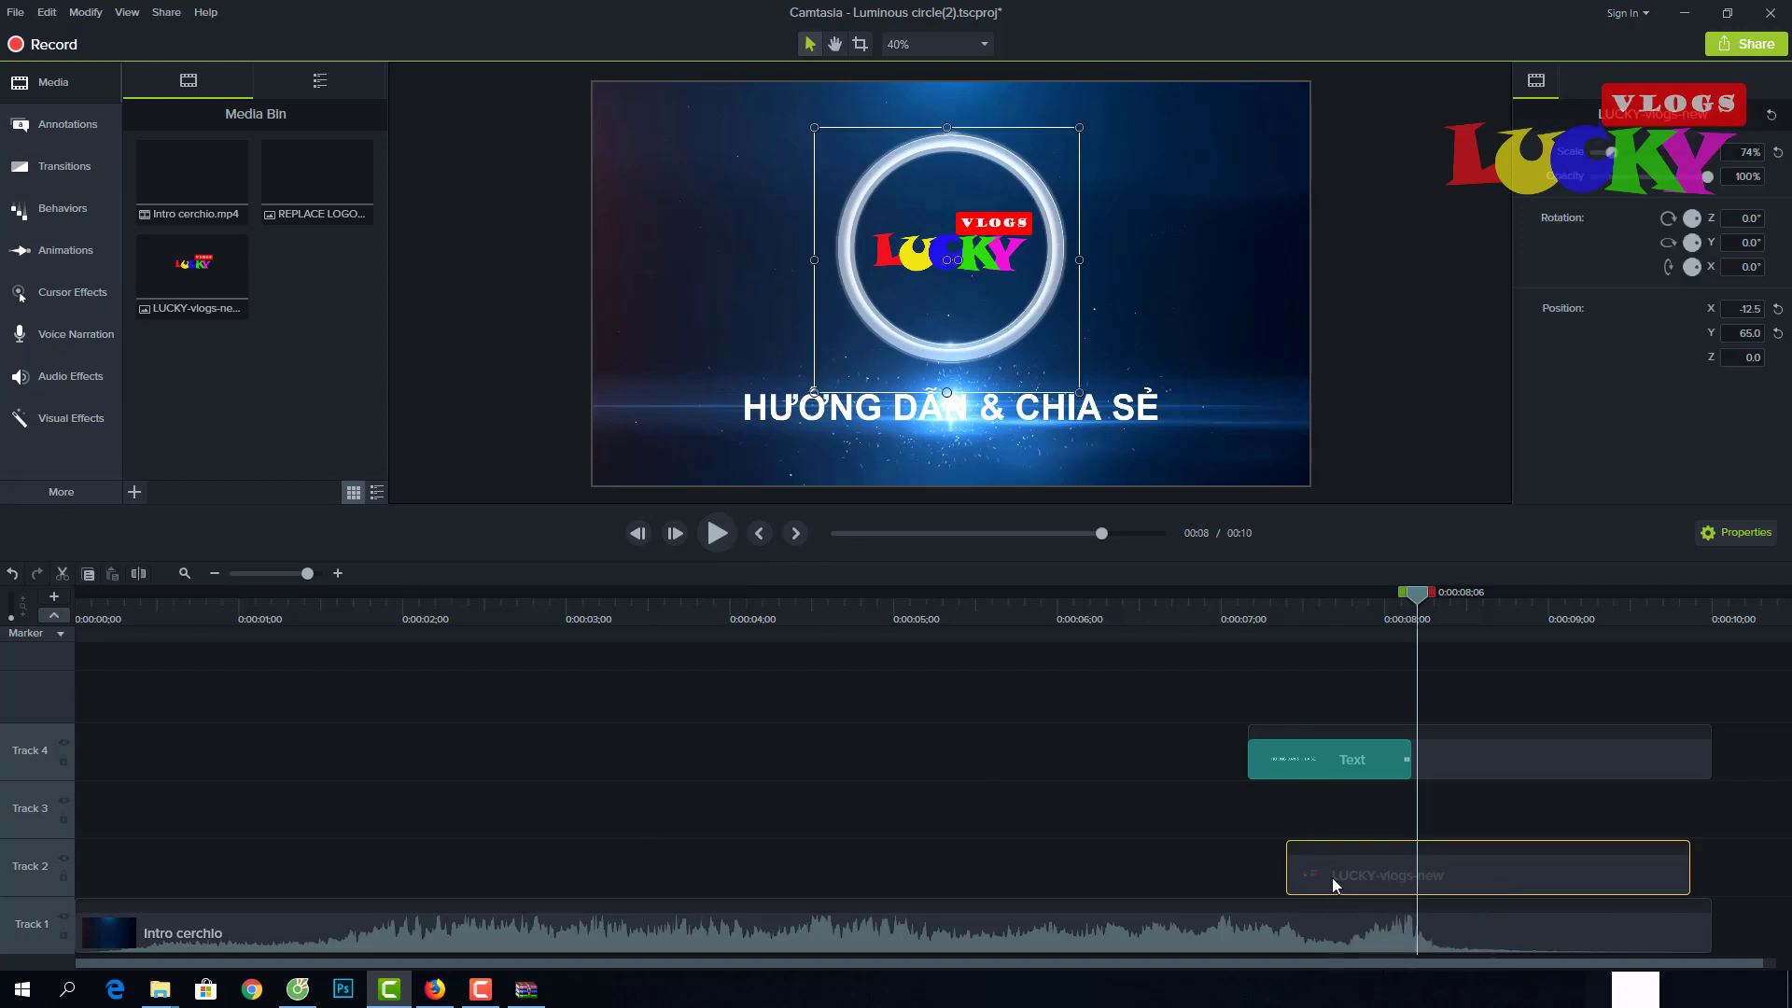
pyautogui.moveTo(1417, 605); pyautogui.dragTo(1350, 610)
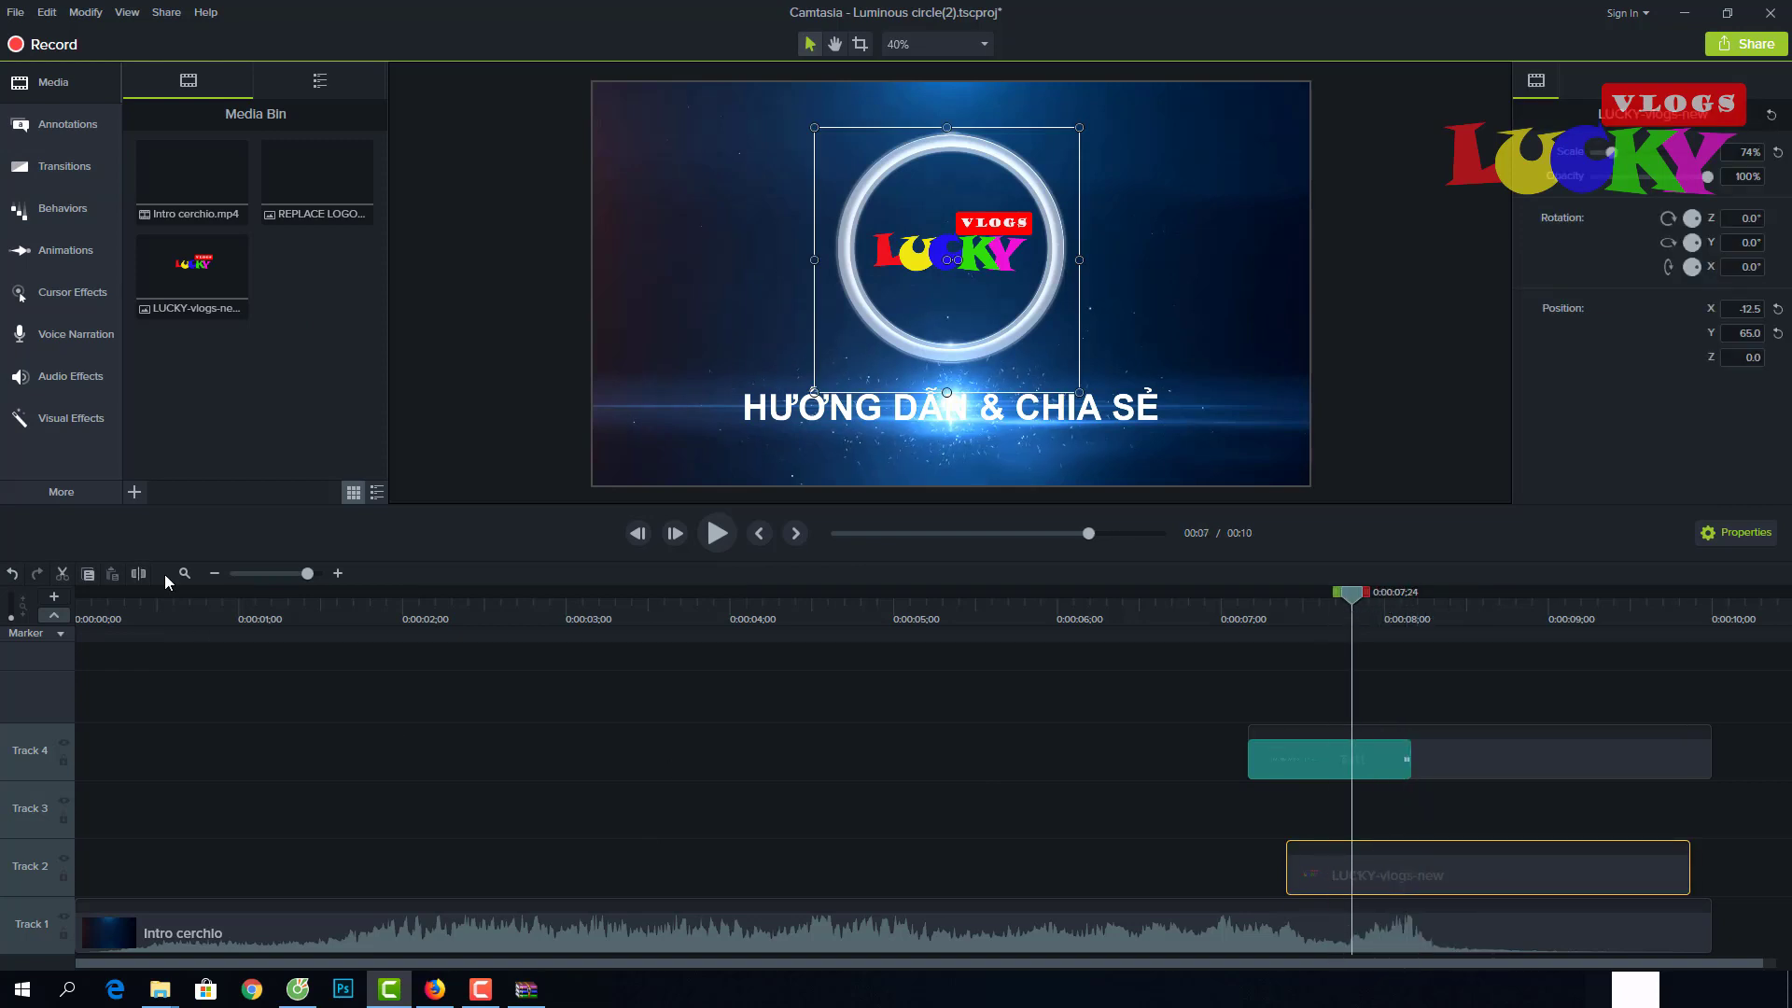
pyautogui.click(57, 166)
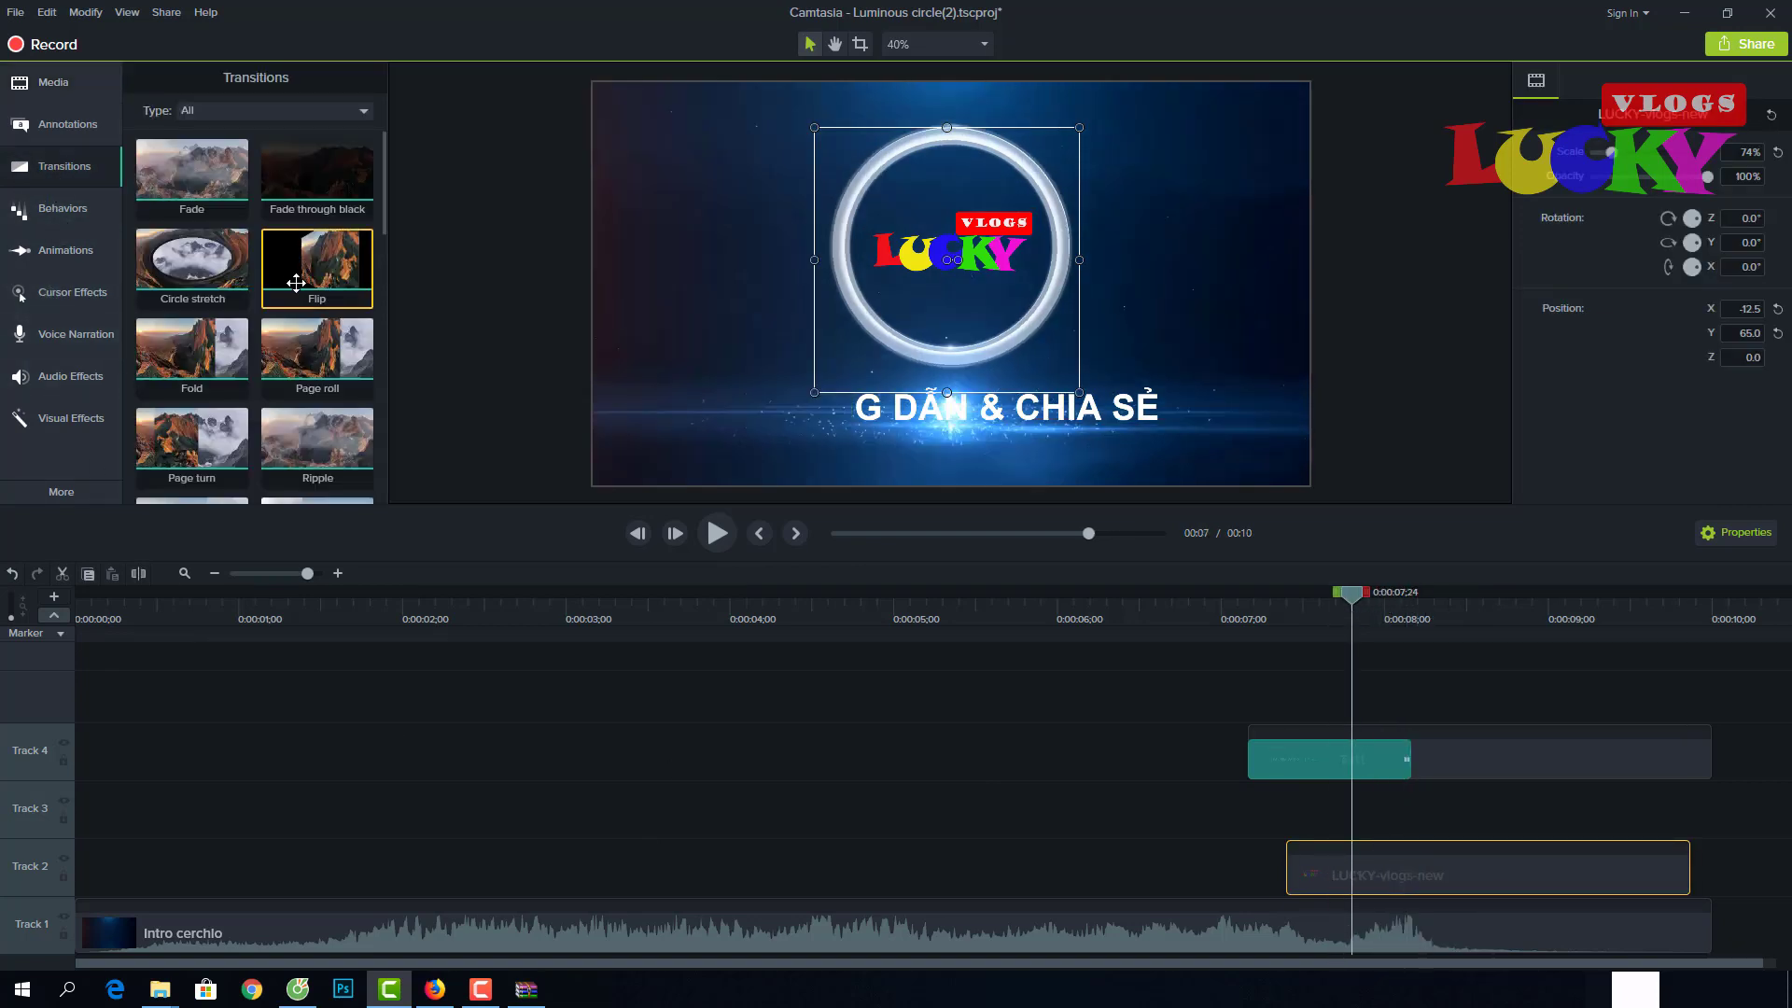
pyautogui.scroll(-2, 323, 387)
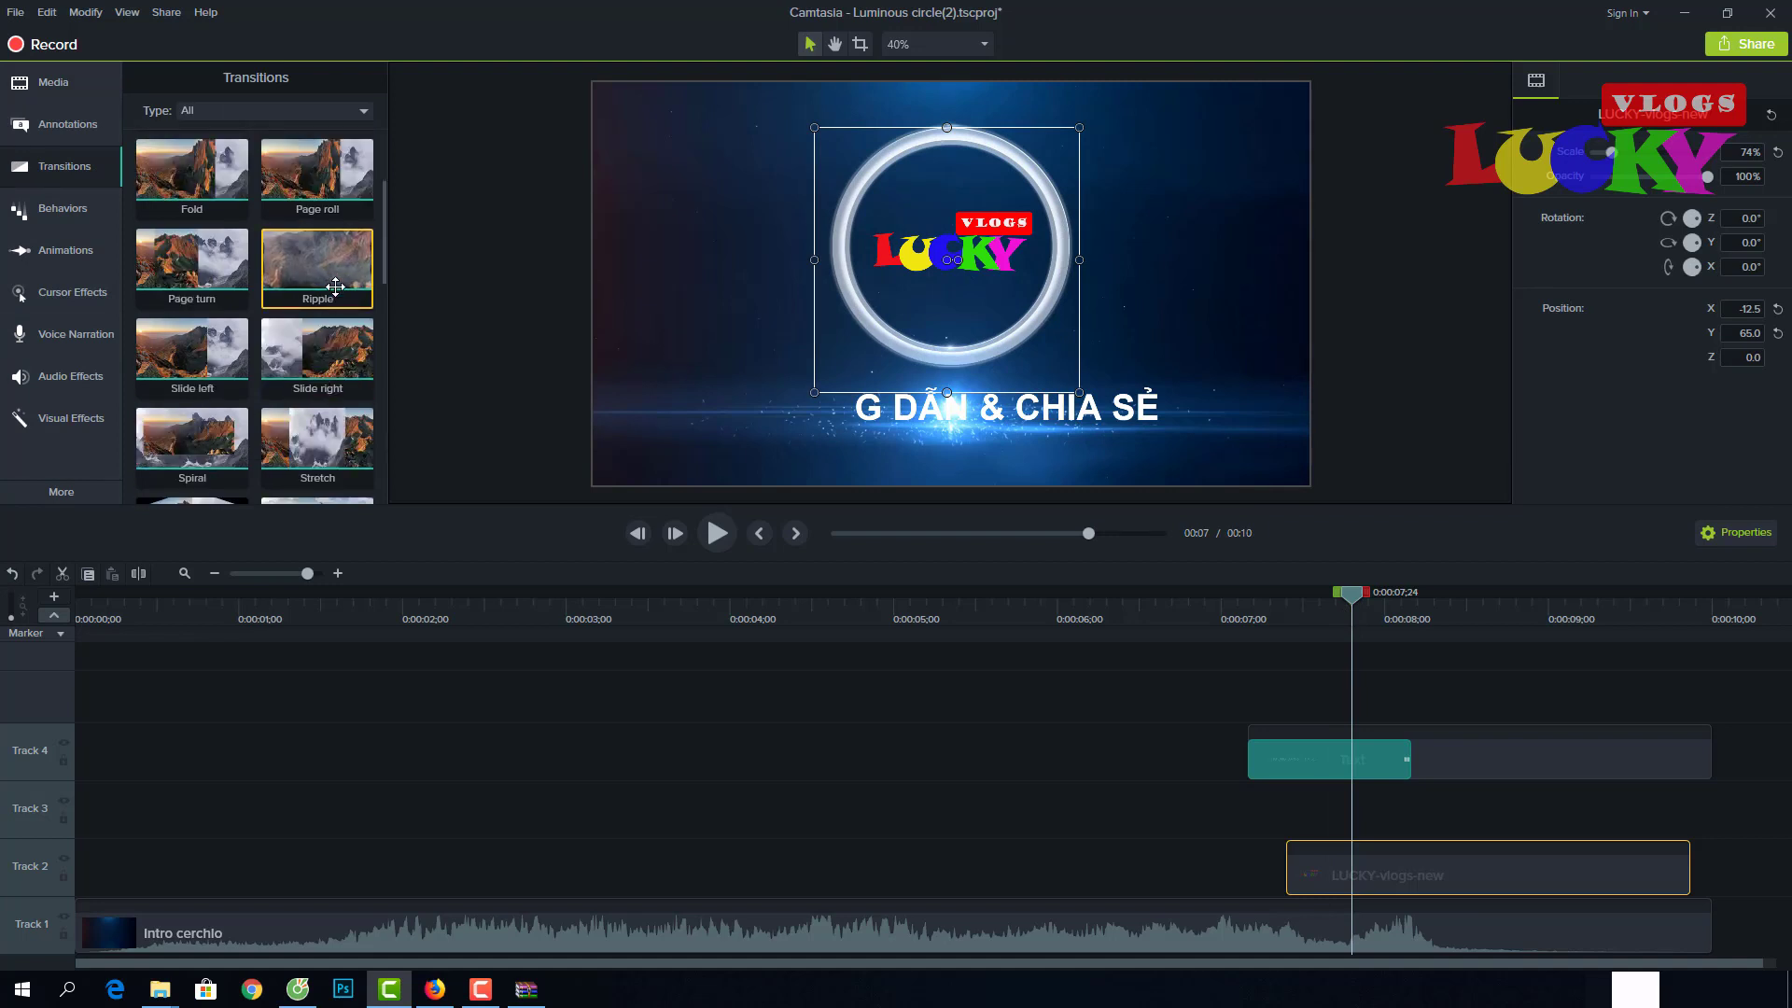
pyautogui.scroll(-2, 335, 286)
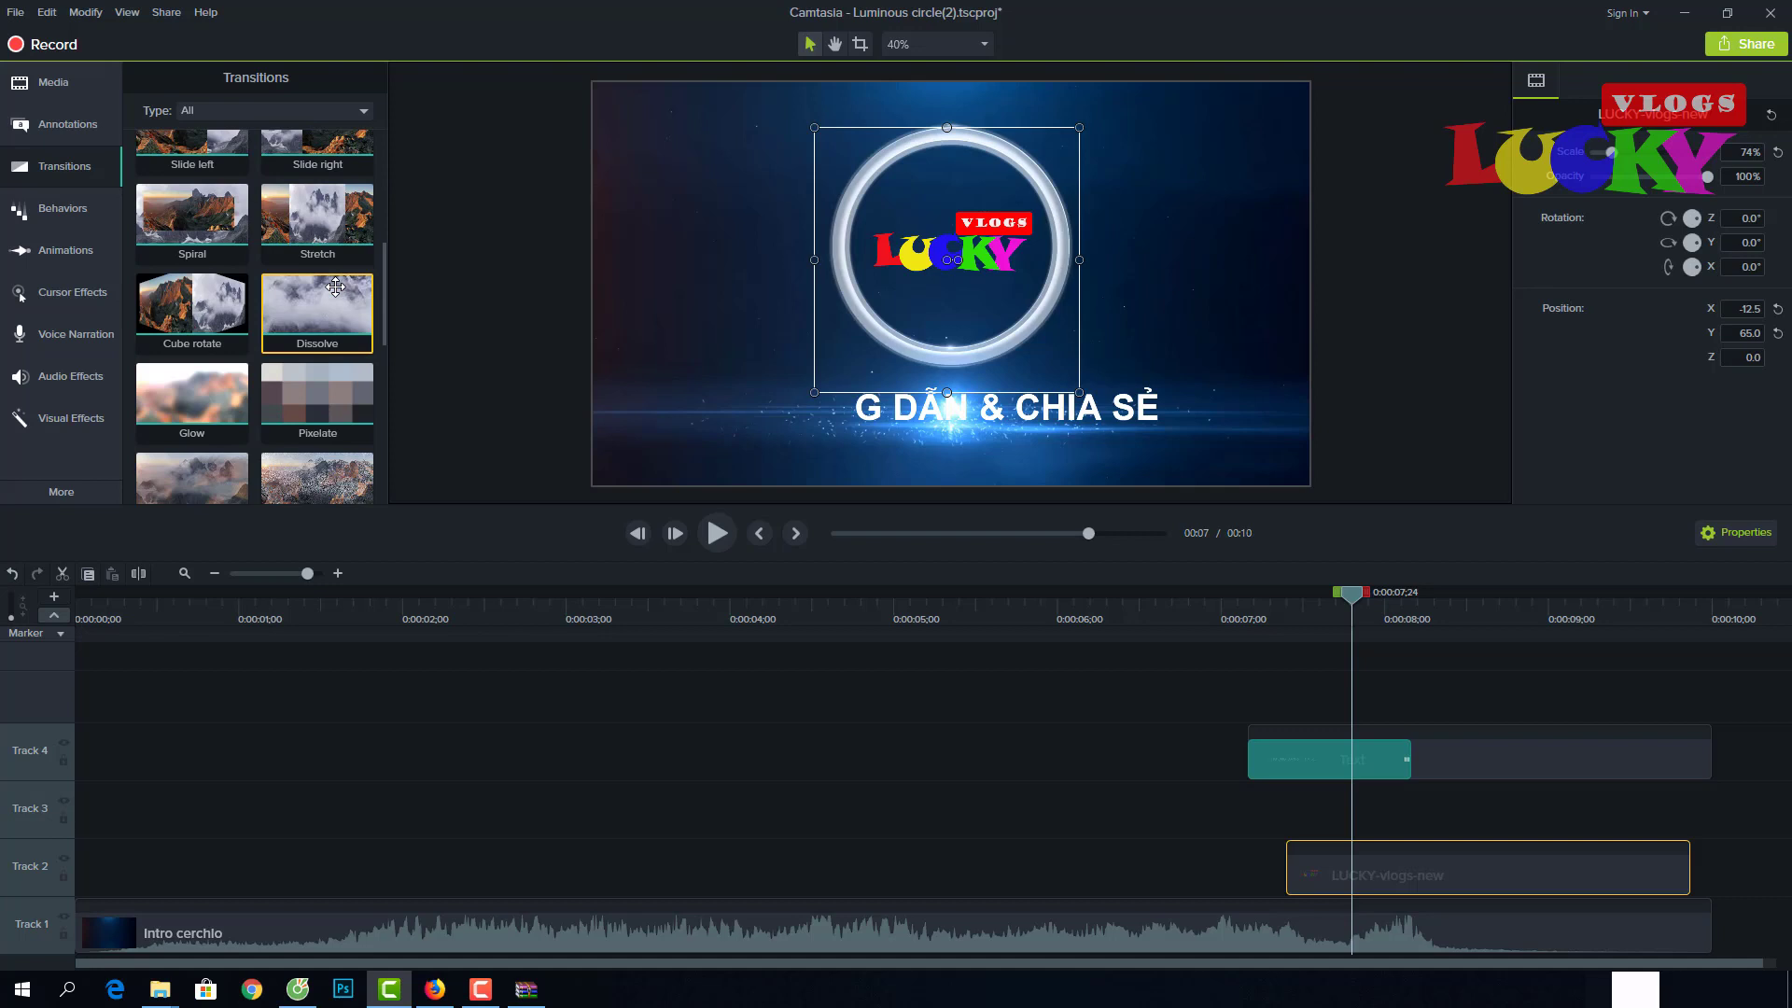
pyautogui.scroll(3, 335, 287)
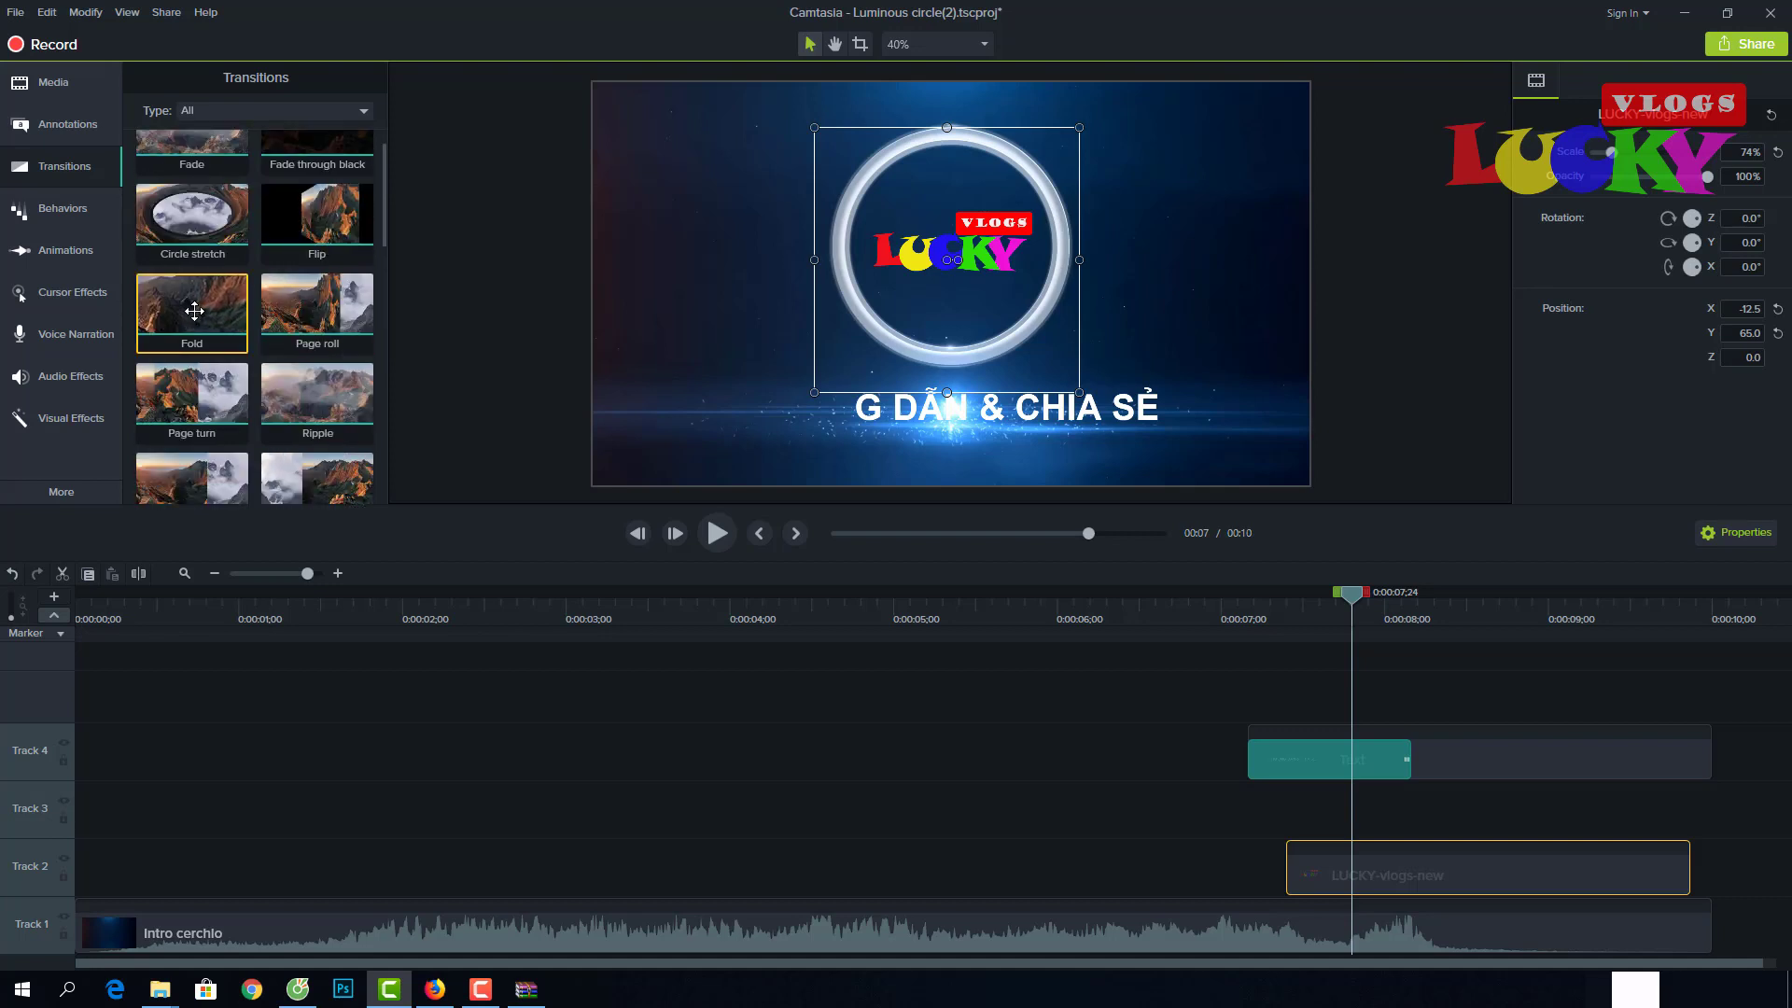
pyautogui.moveTo(206, 320); pyautogui.dragTo(1305, 874)
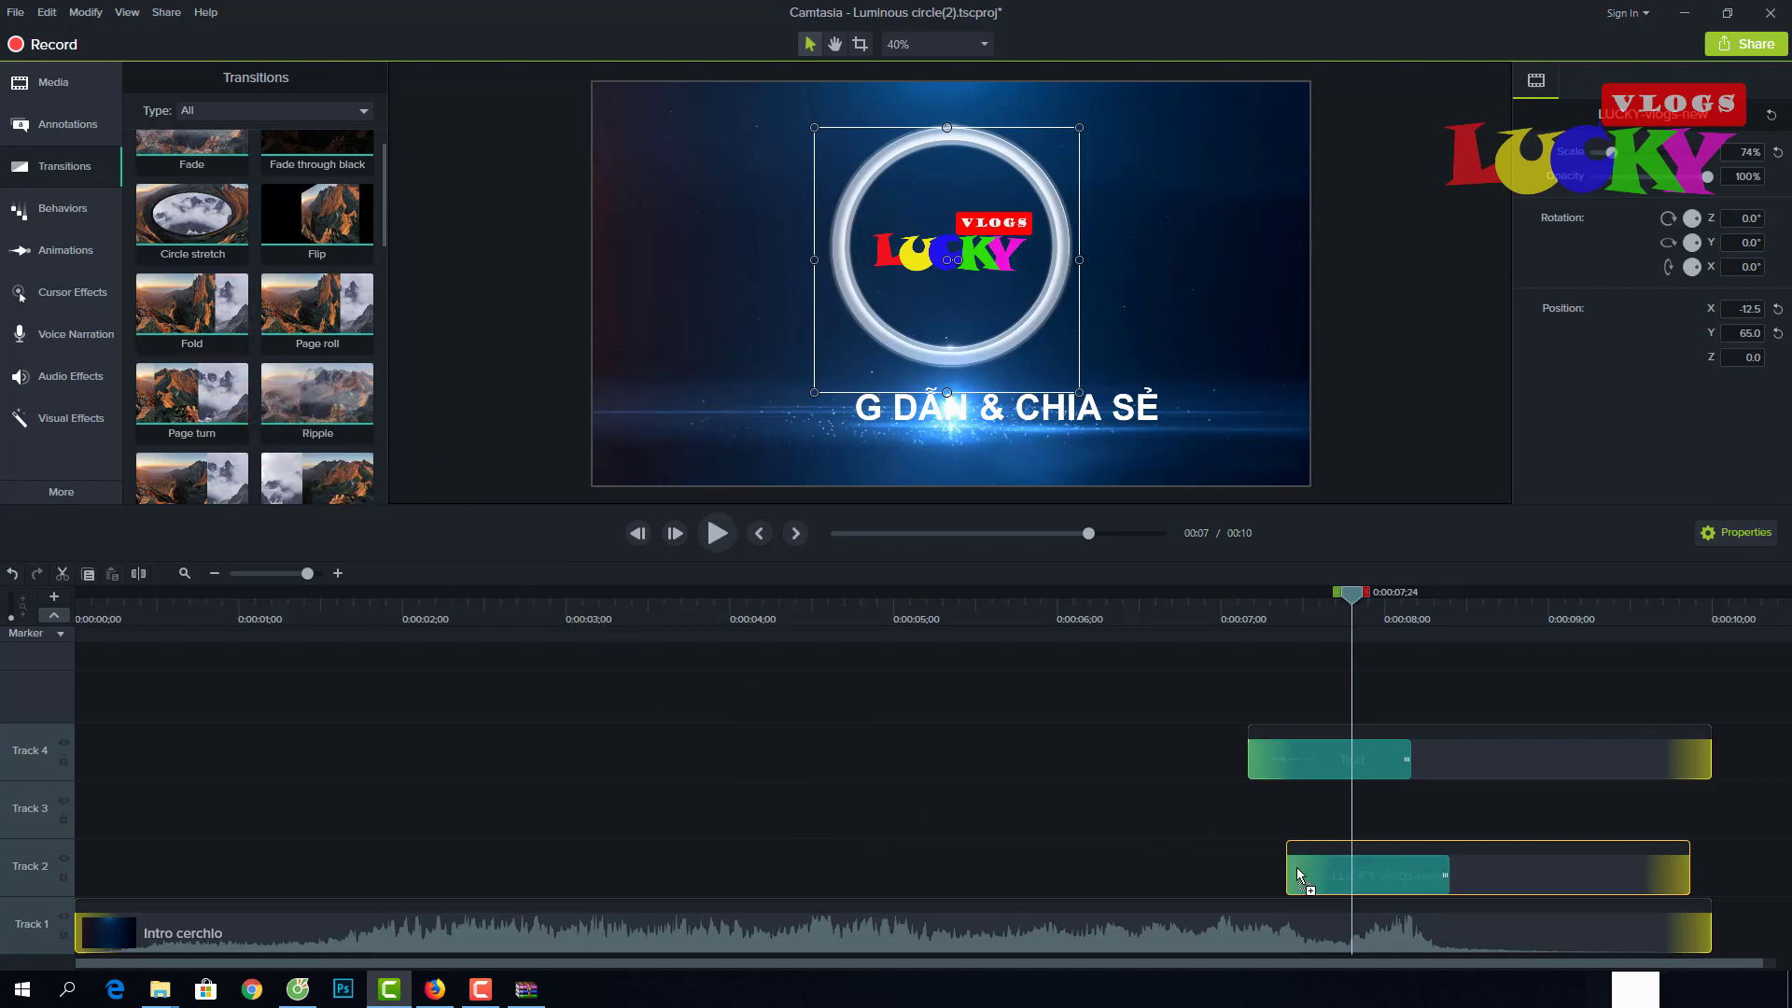
# Shorten the logo clip's opening Fold transition to end at the playhead, and add a shortened Ripple transition at the clip's end.
pyautogui.moveTo(1446, 875); pyautogui.dragTo(1355, 876)
pyautogui.click(1471, 866)
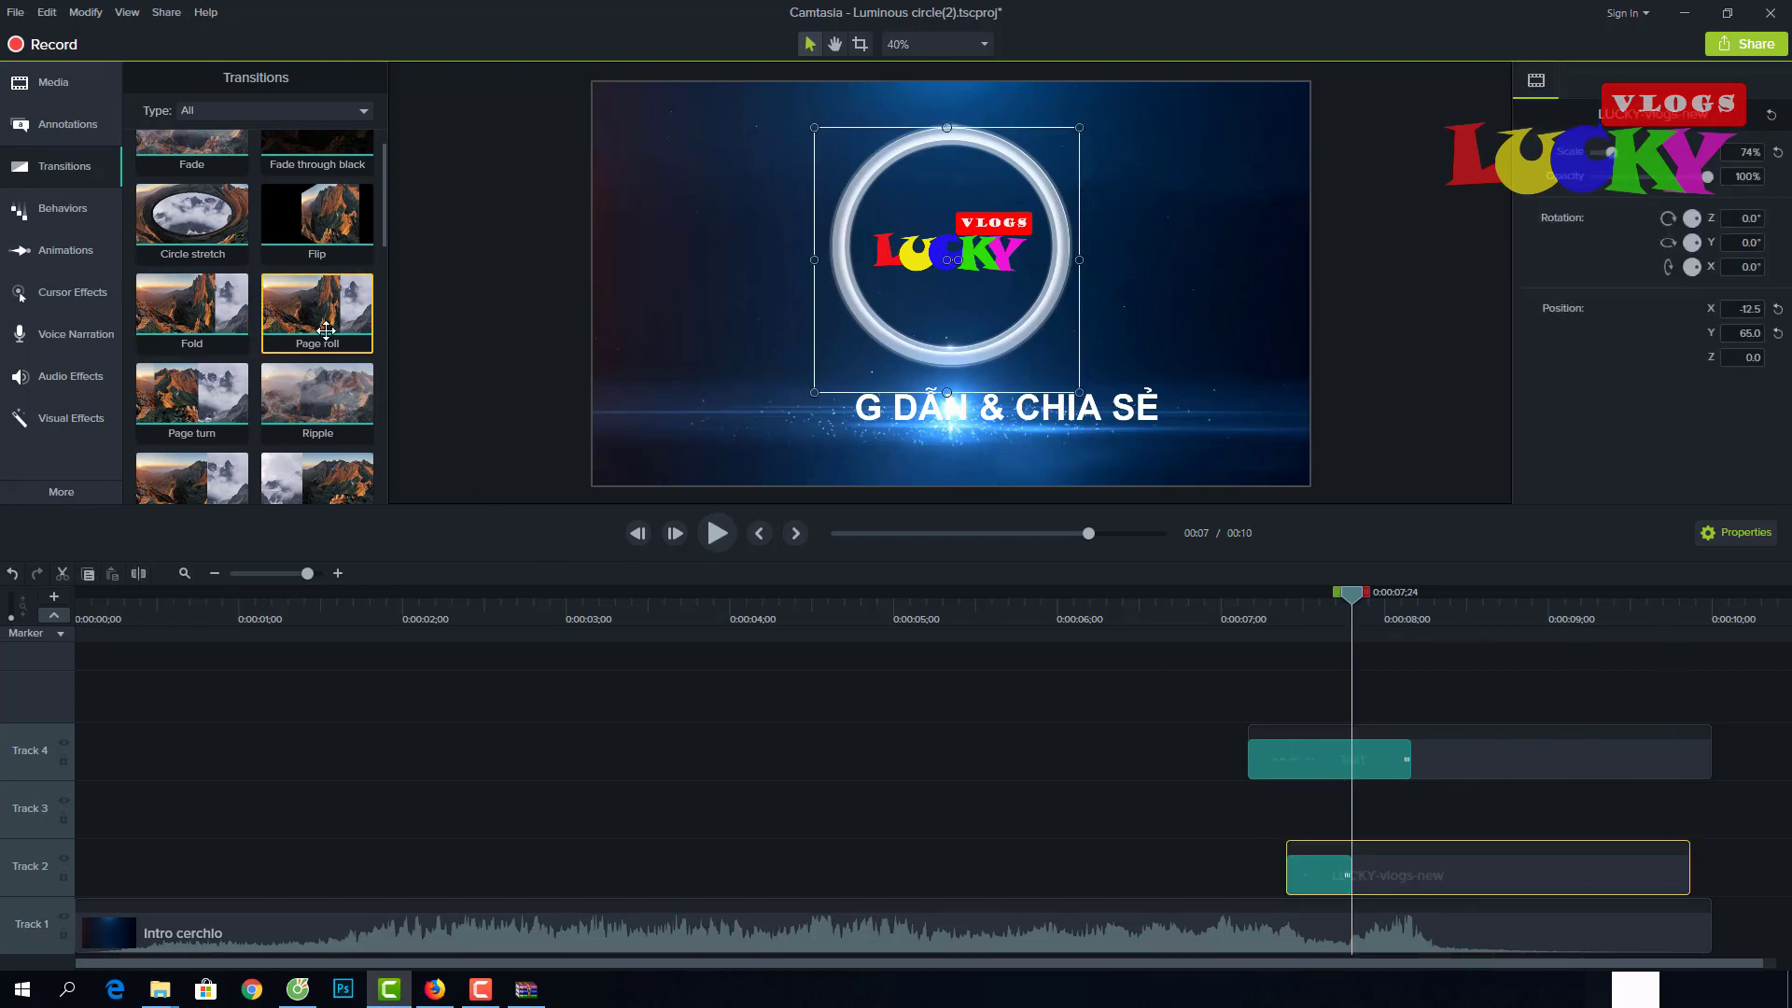
pyautogui.scroll(-1, 318, 341)
pyautogui.moveTo(316, 343); pyautogui.dragTo(1643, 857)
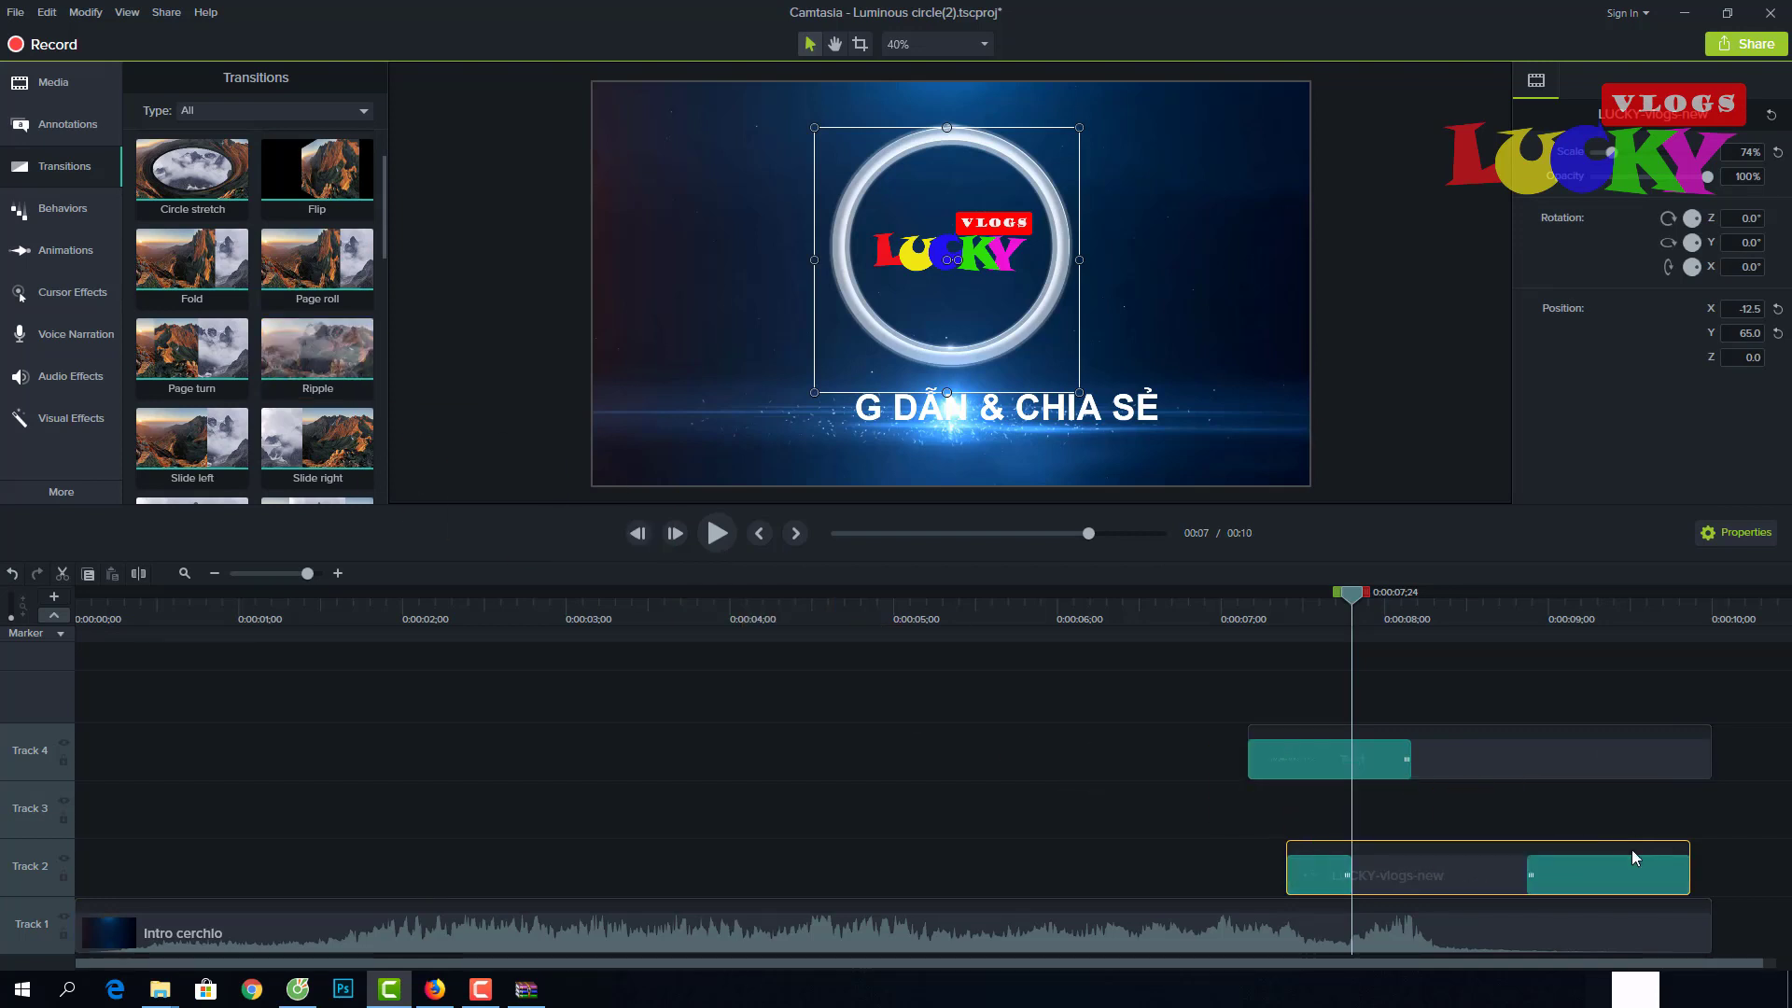
pyautogui.moveTo(1530, 875); pyautogui.dragTo(1658, 880)
pyautogui.click(1553, 876)
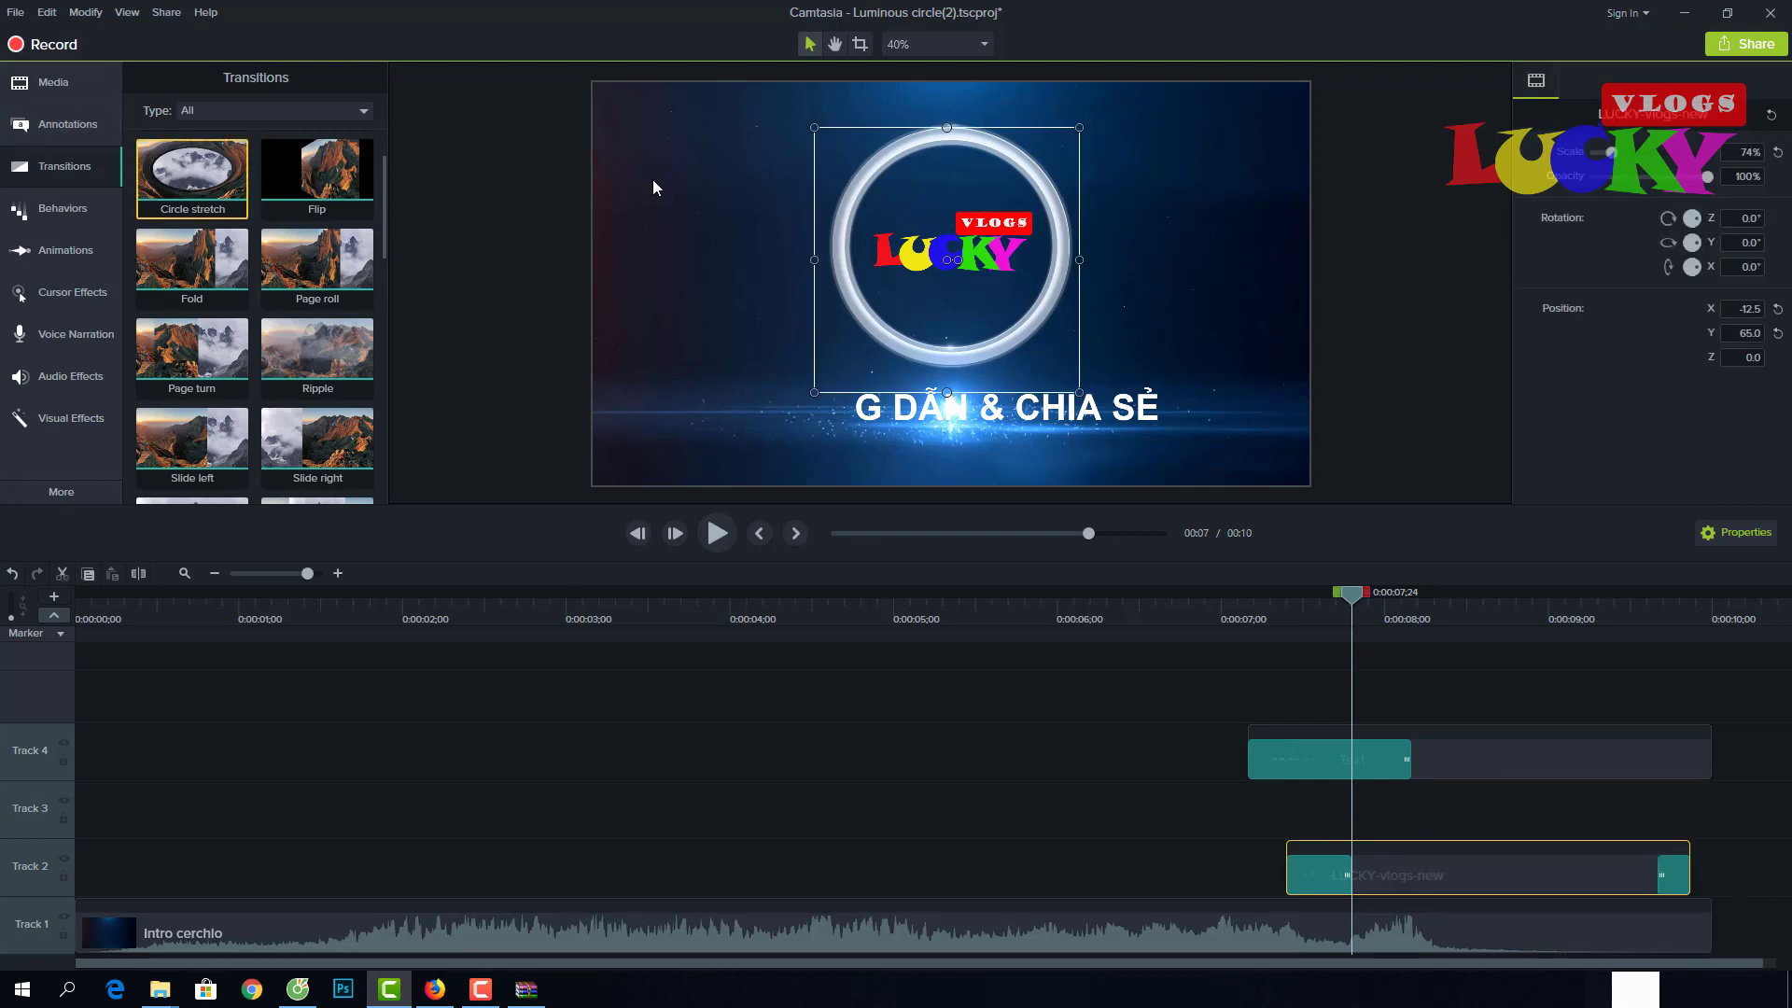
# Apply the Drifting behavior to the LUCKY-vlogs-new logo clip on Track 2.
pyautogui.click(51, 211)
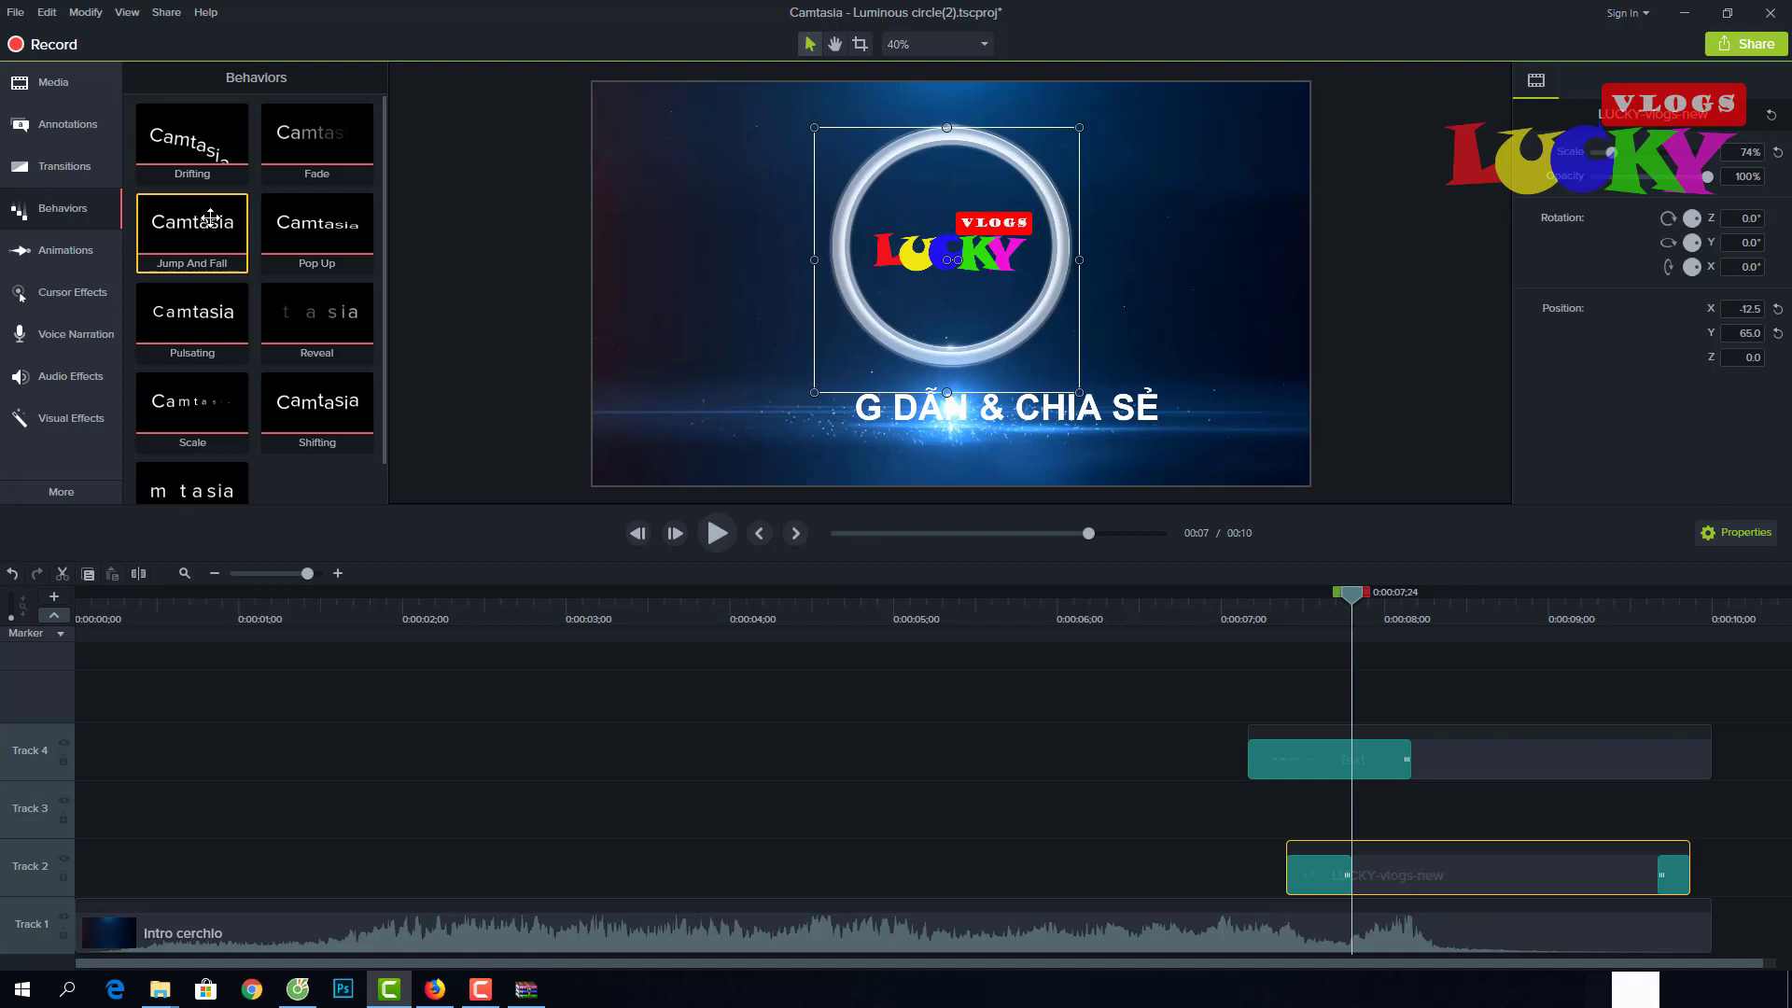
pyautogui.moveTo(202, 139); pyautogui.dragTo(1447, 869)
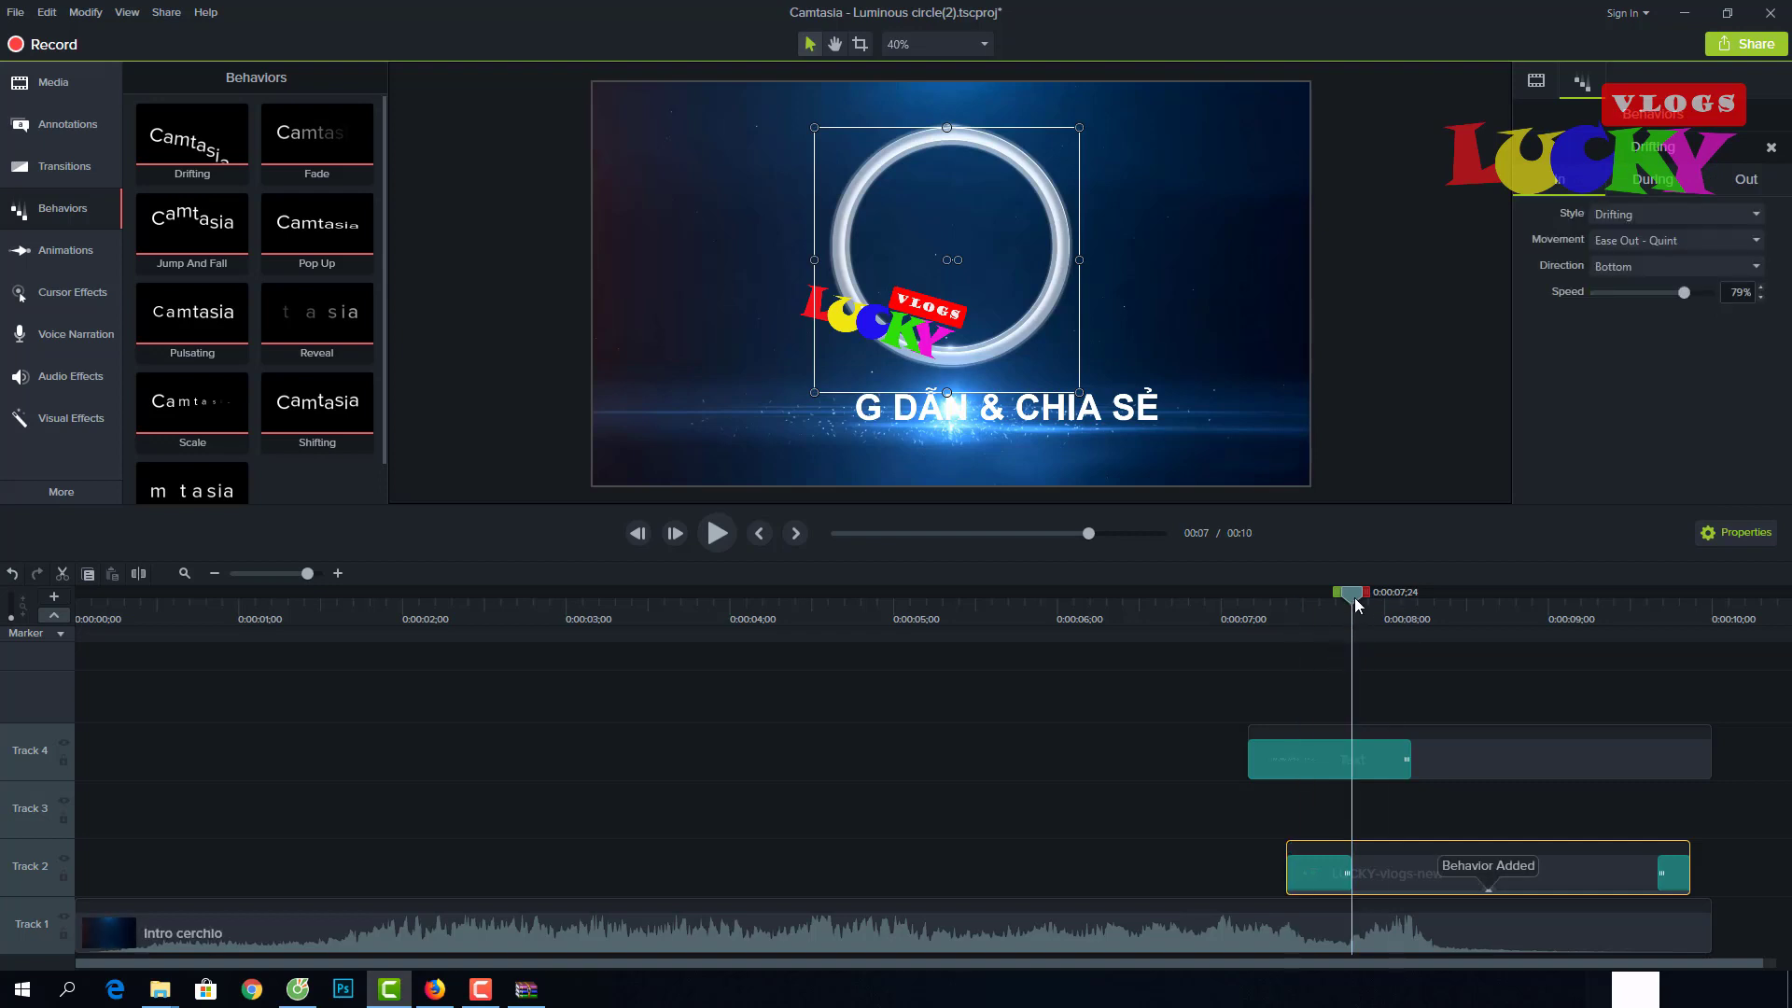
# Play the intro from the beginning, replay its ending from about 0:00:09;17, and return the playhead to 0:00:06;11.
pyautogui.moveTo(1358, 605); pyautogui.dragTo(84, 794)
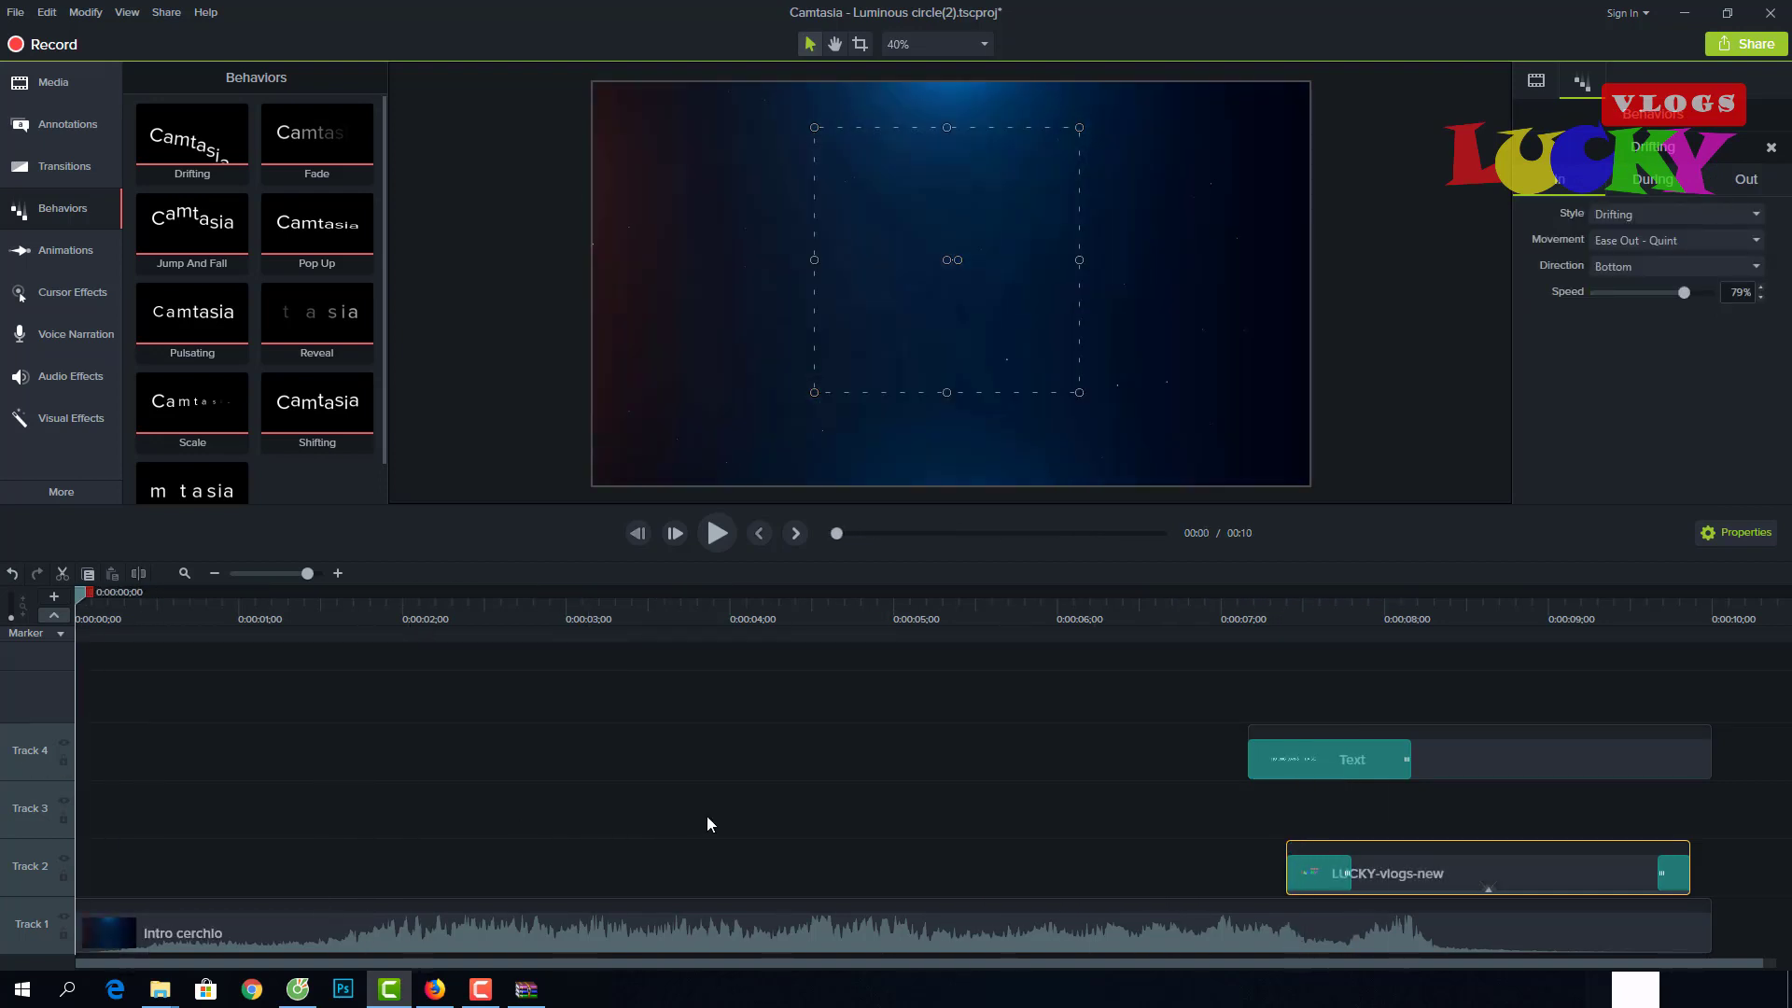
pyautogui.press('space')
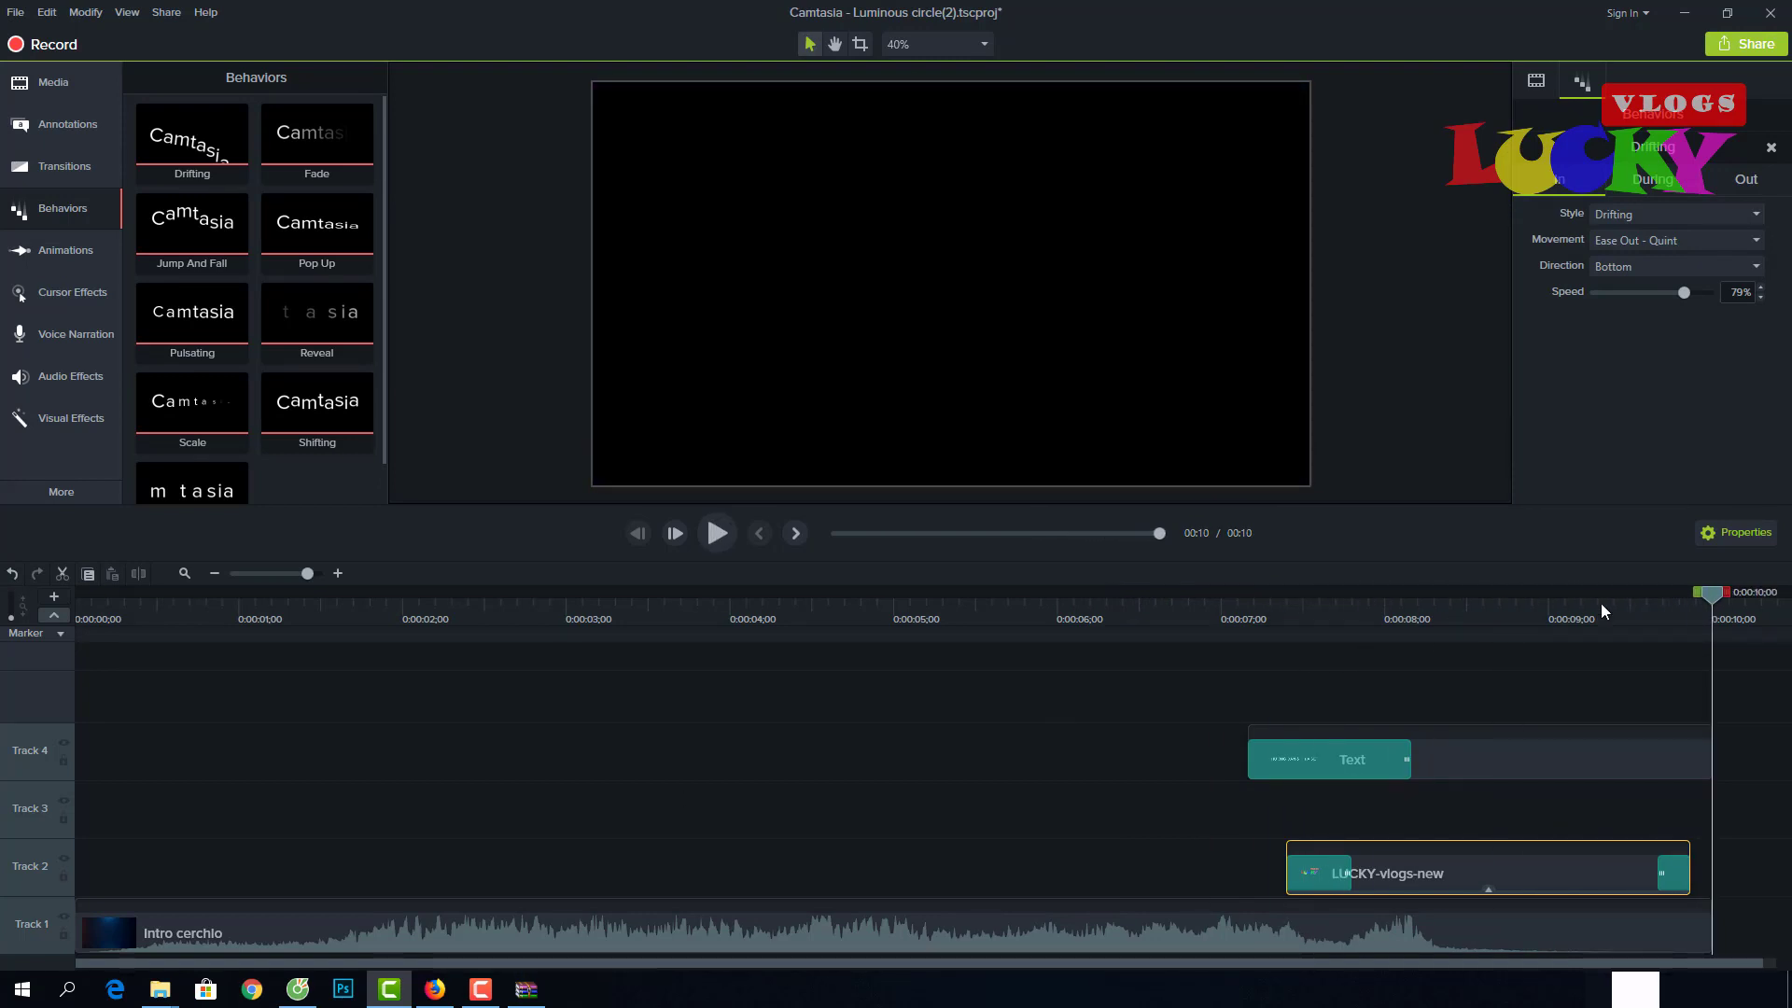
pyautogui.moveTo(1711, 595); pyautogui.dragTo(1635, 606)
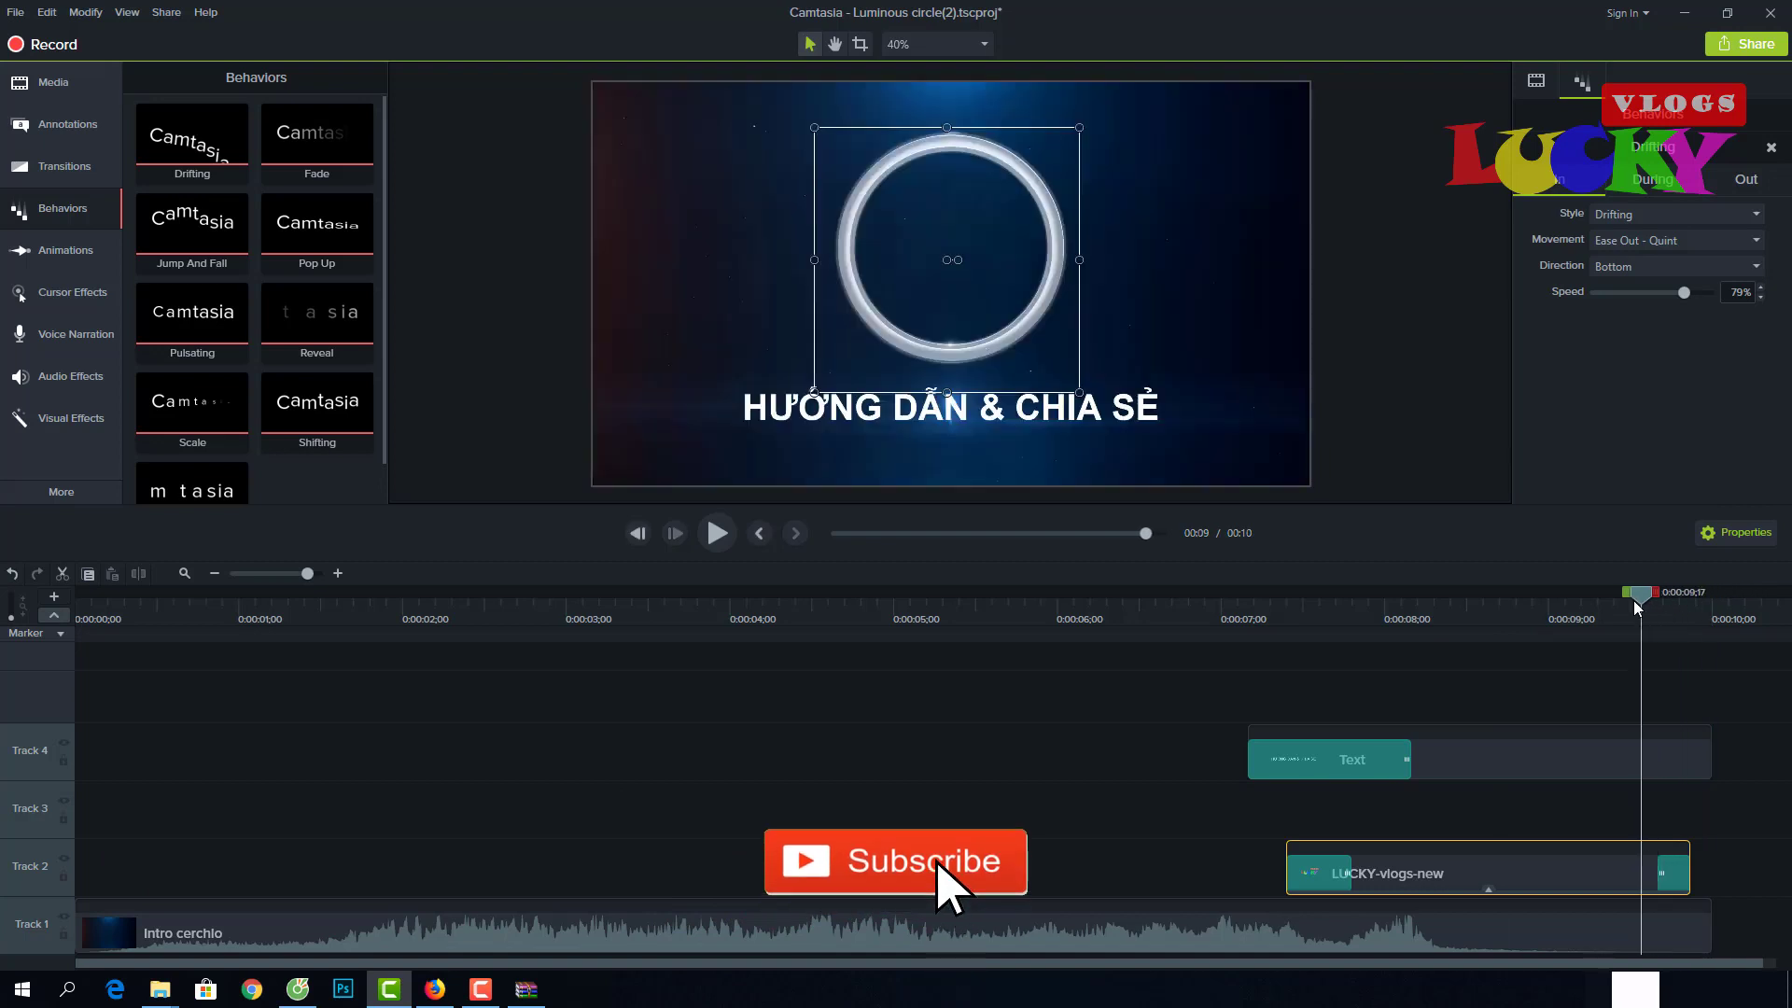
pyautogui.press('space')
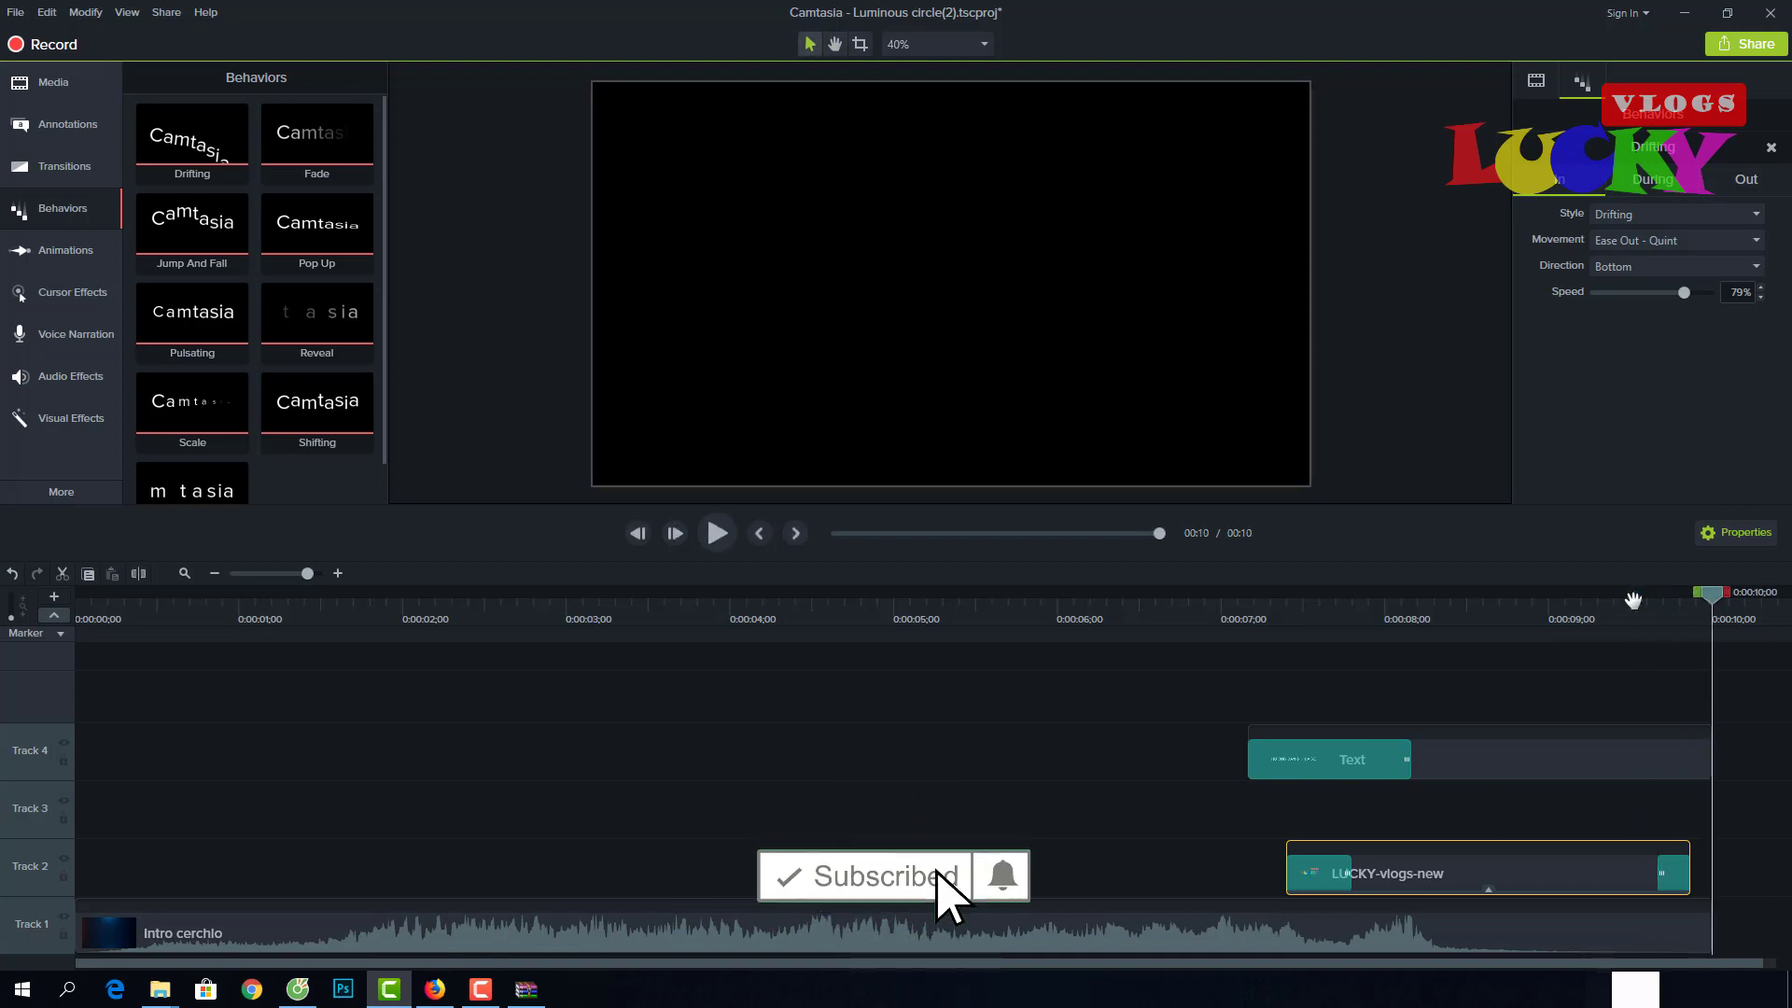
pyautogui.moveTo(1701, 594); pyautogui.dragTo(1118, 737)
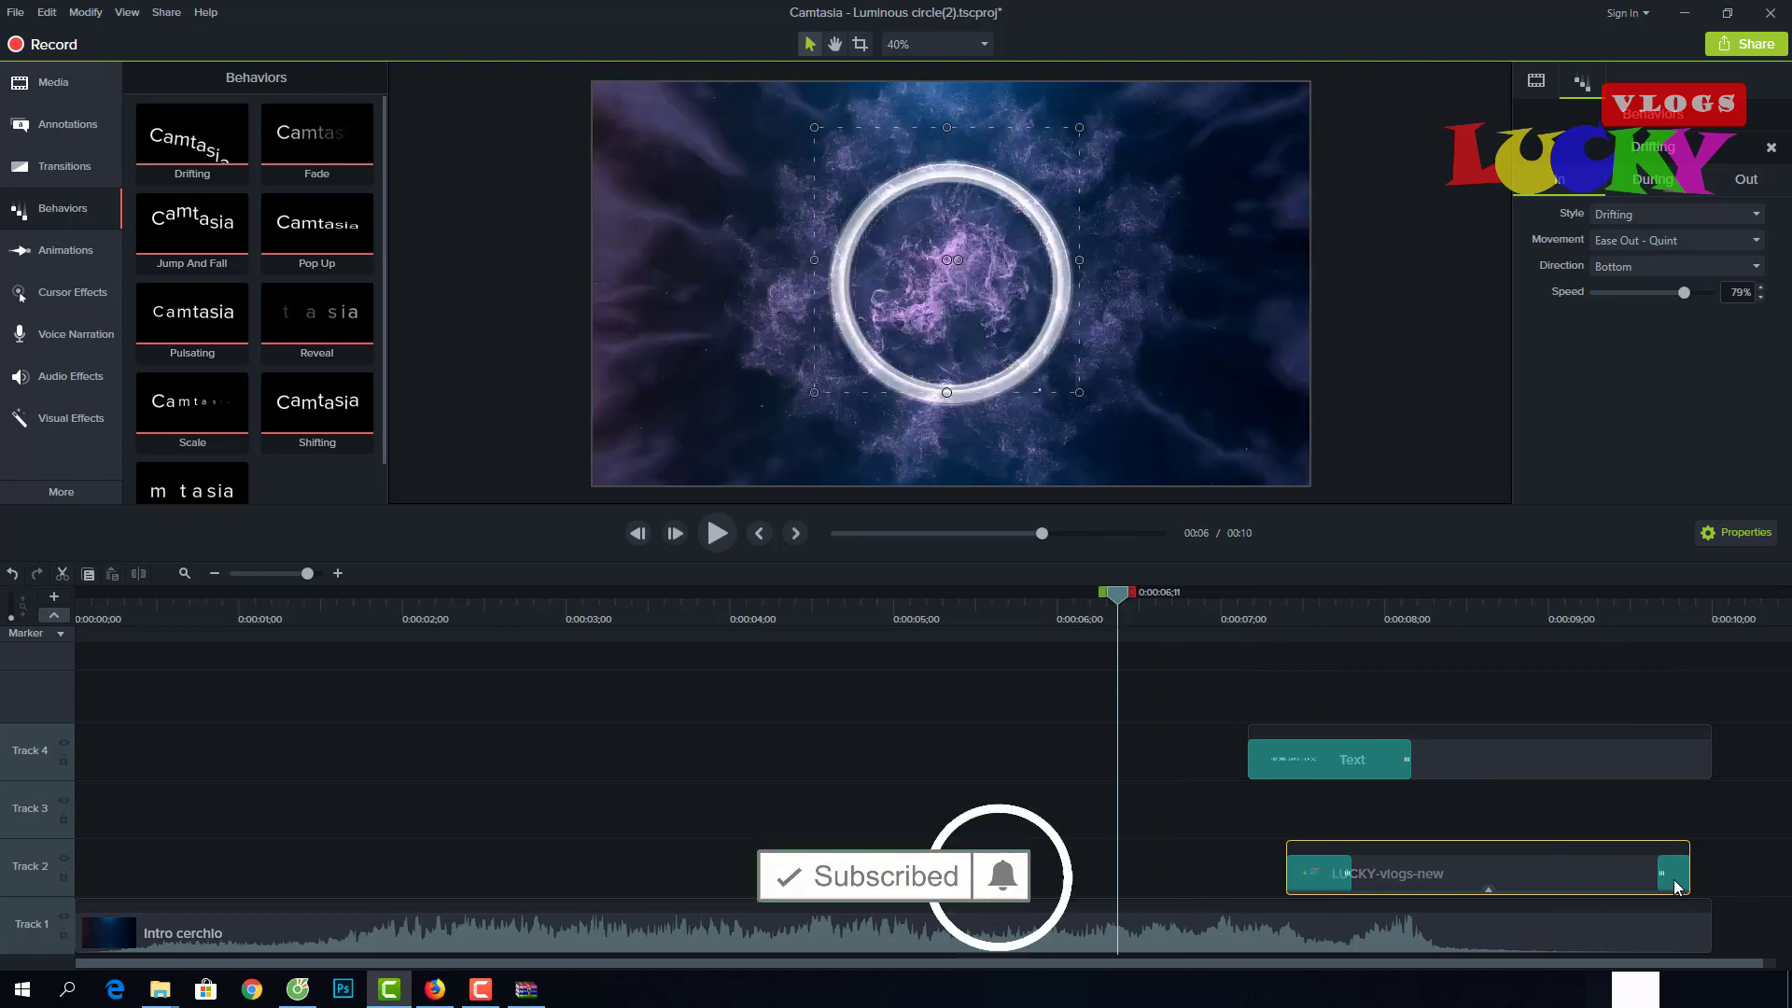
# Shorten the logo clip's end and start transitions further, and extend the clip's end to align with the Text clip on Track 4.
pyautogui.click(1664, 871)
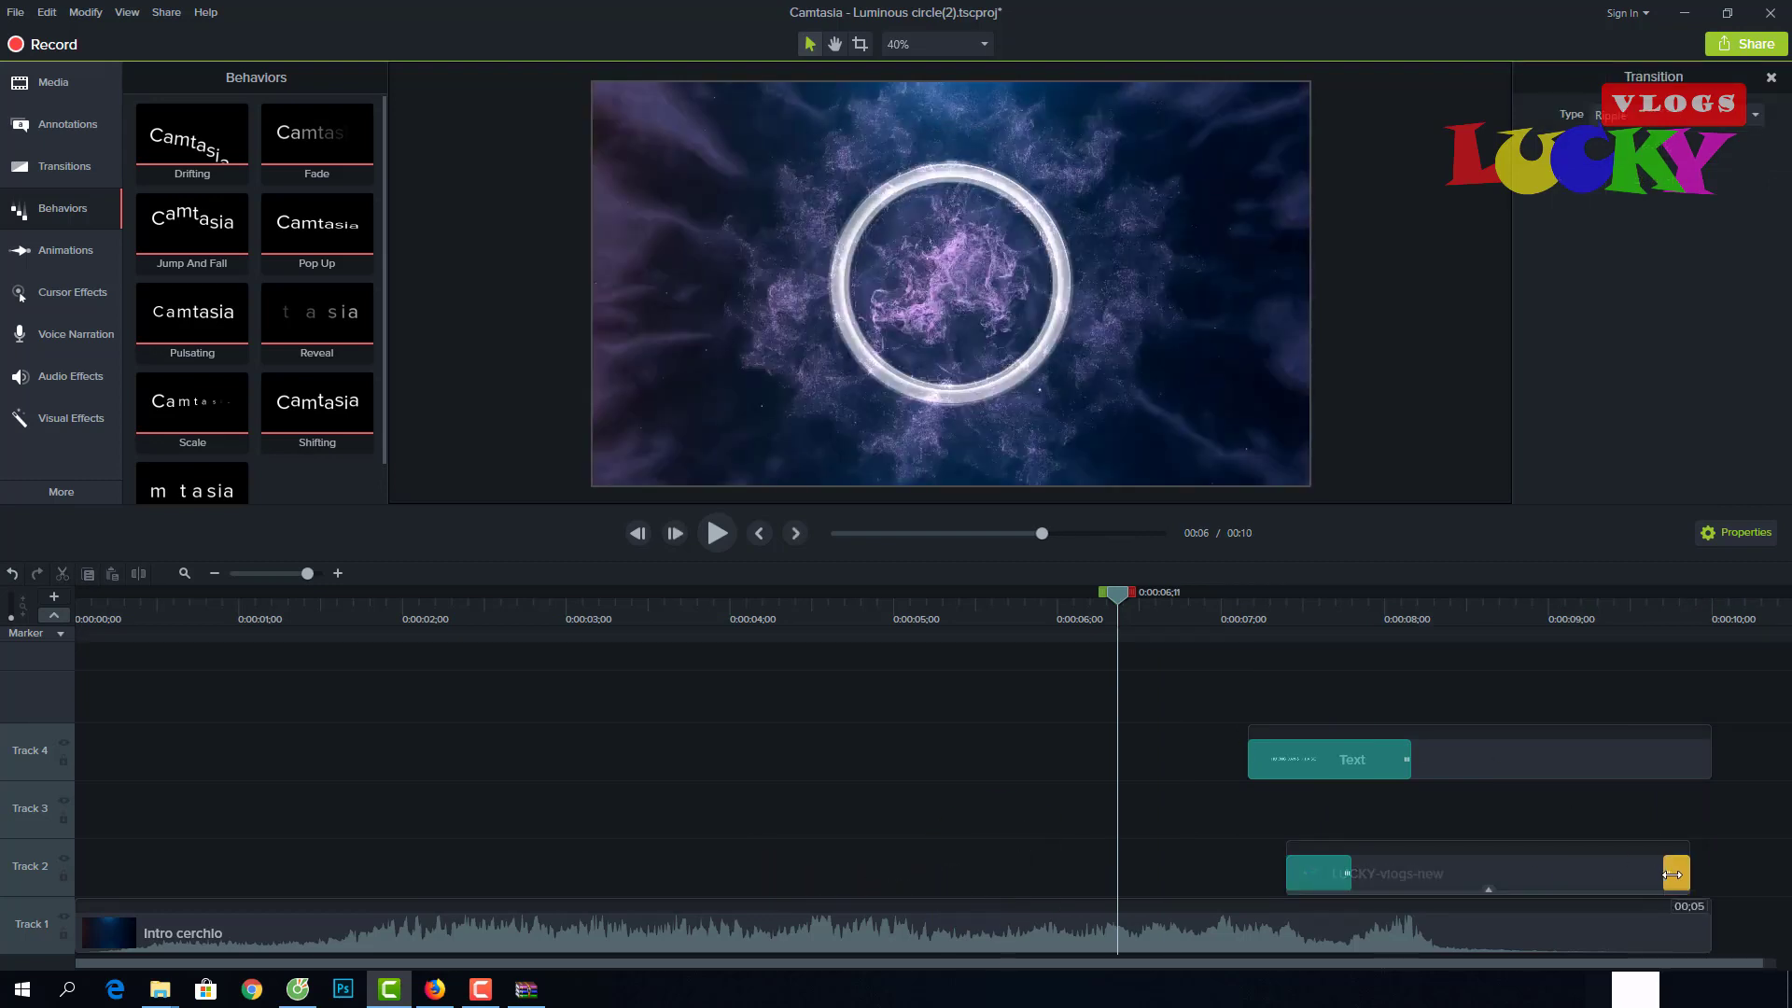
pyautogui.click(1345, 873)
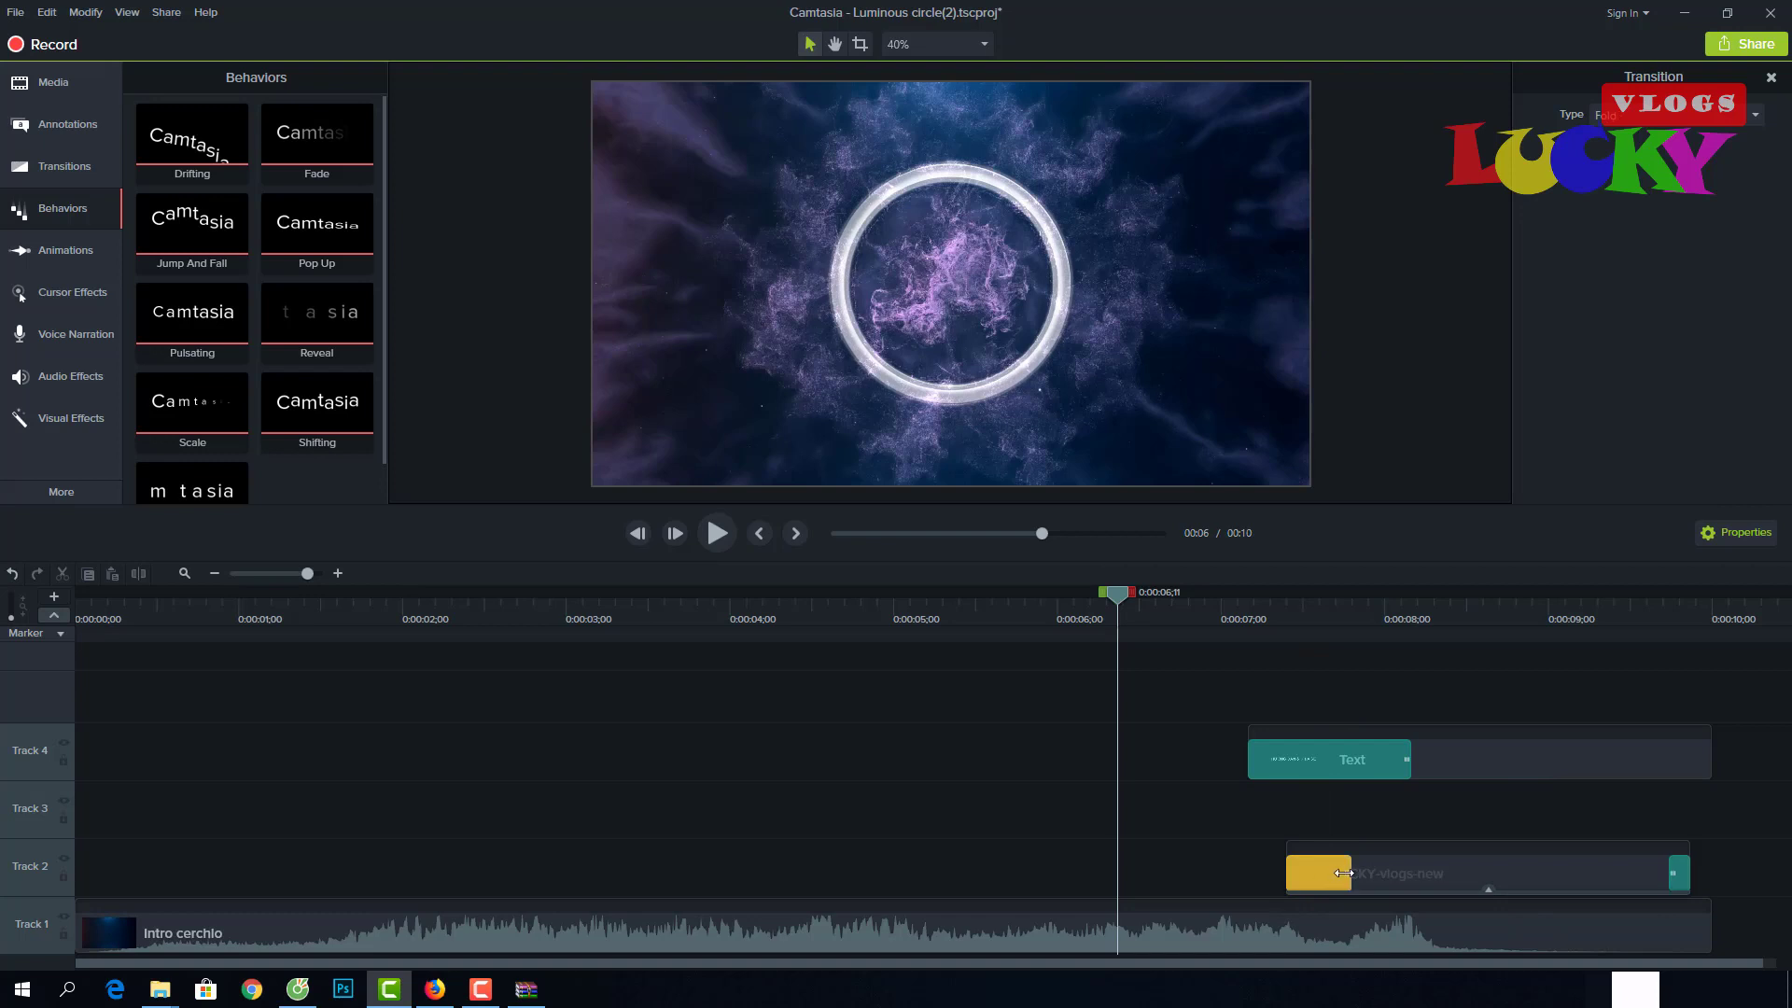
pyautogui.moveTo(1344, 873); pyautogui.dragTo(1318, 870)
pyautogui.click(1452, 865)
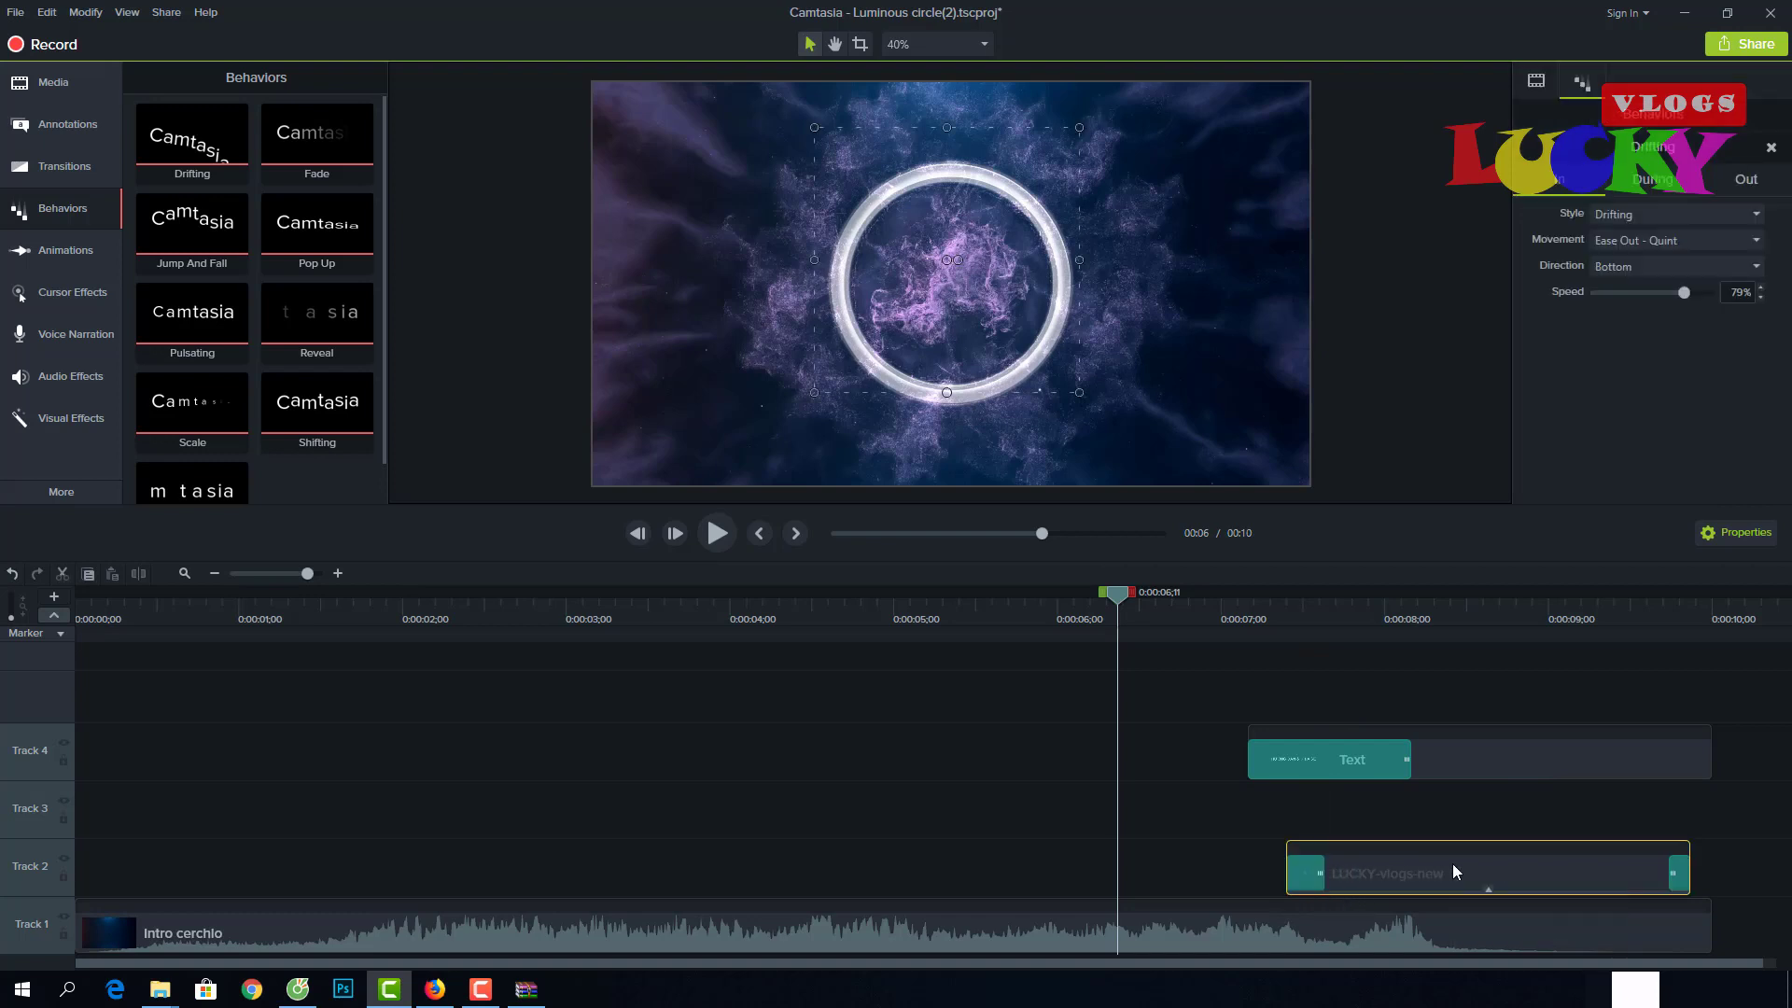
pyautogui.moveTo(1691, 871); pyautogui.dragTo(1711, 871)
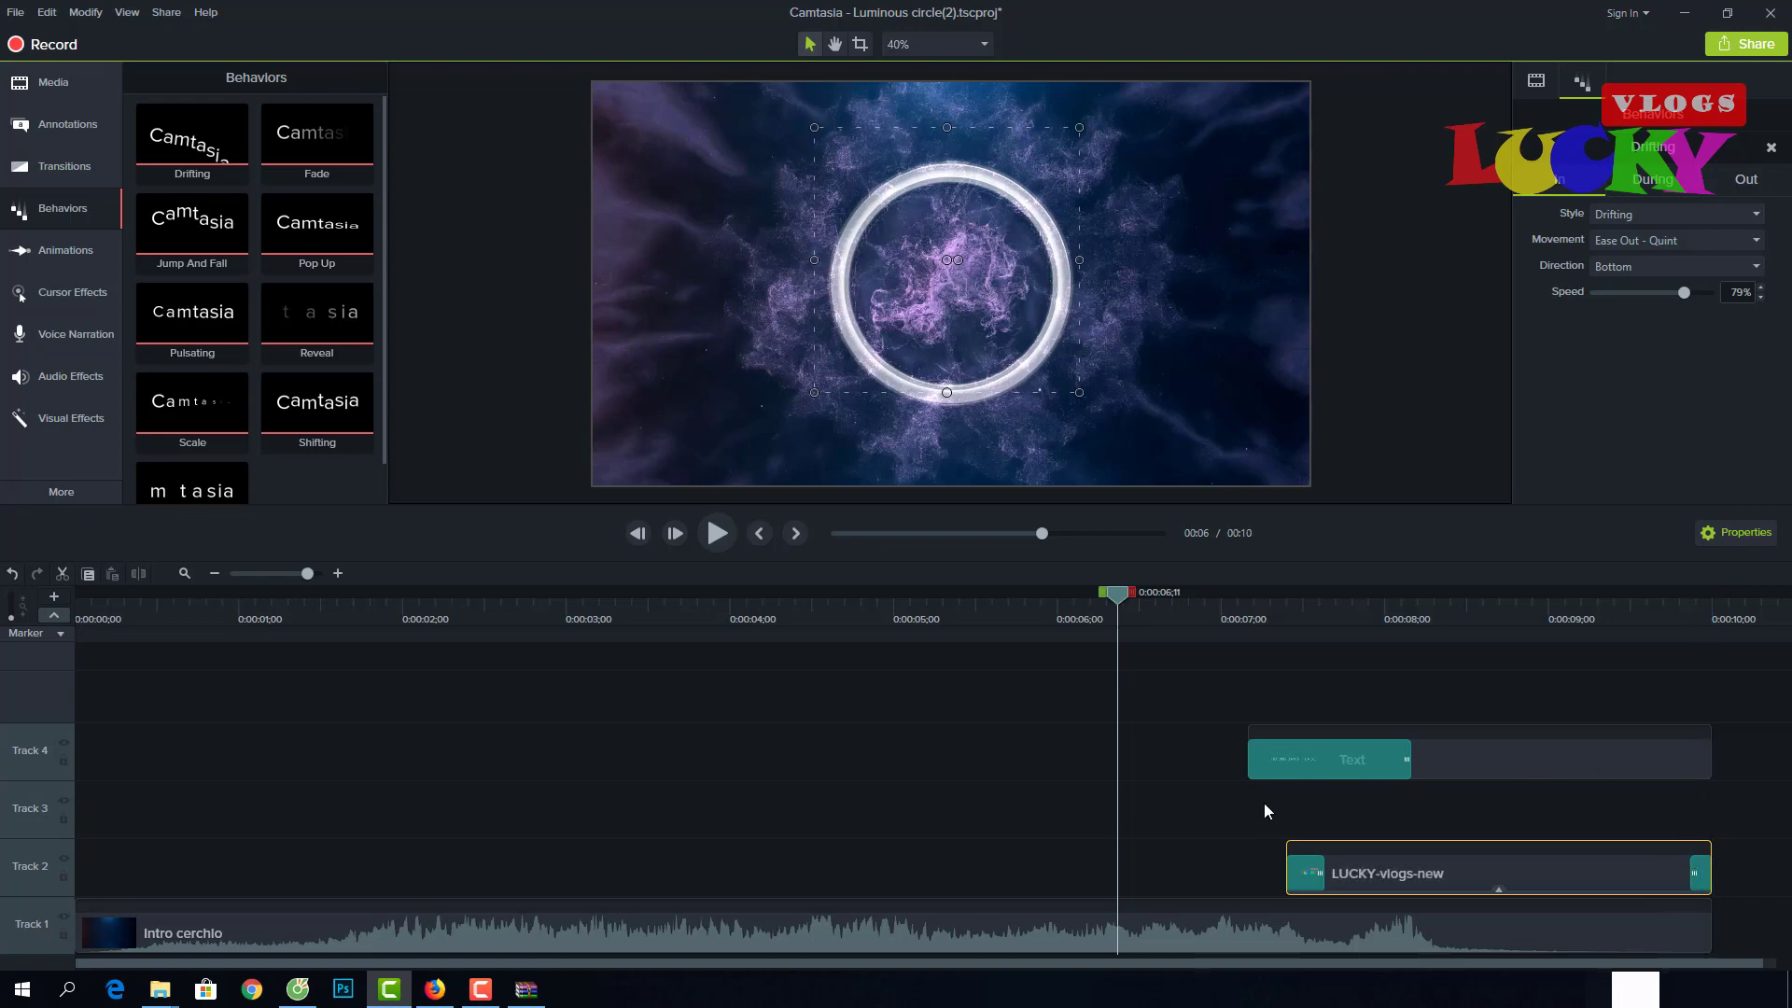
# Play back the intro from 0:00:05;14 to the end to check the logo animation.
pyautogui.click(967, 640)
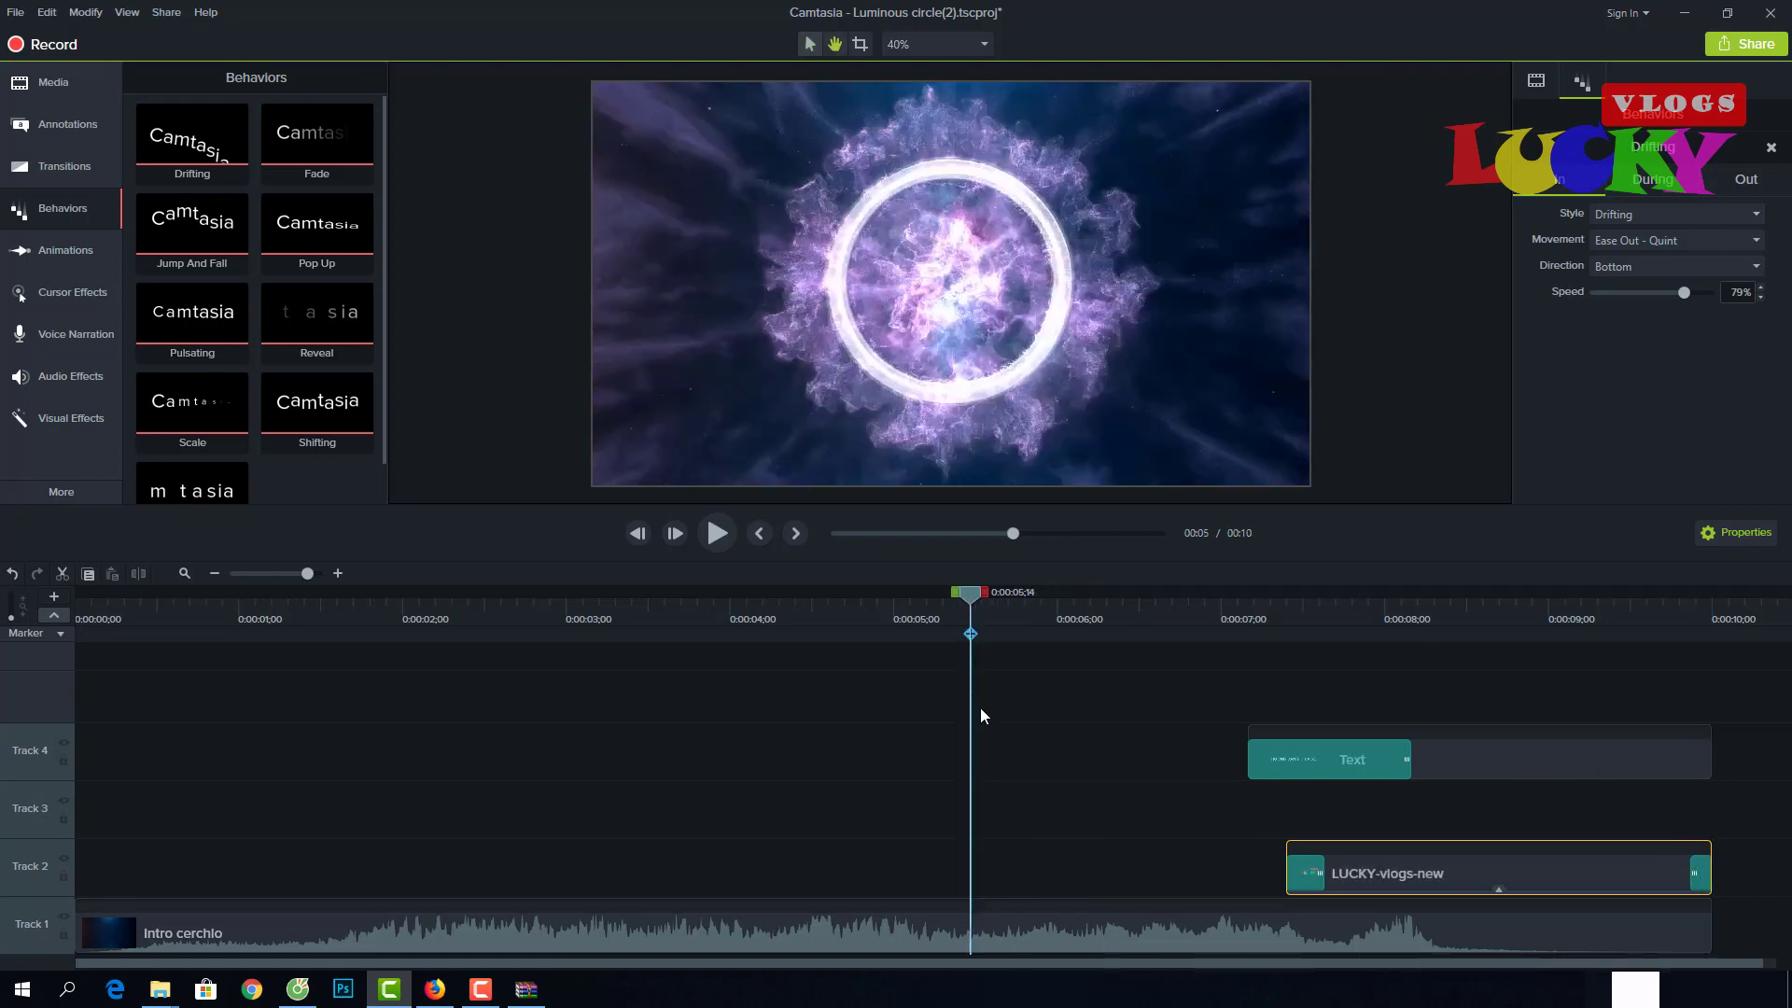
pyautogui.press('space')
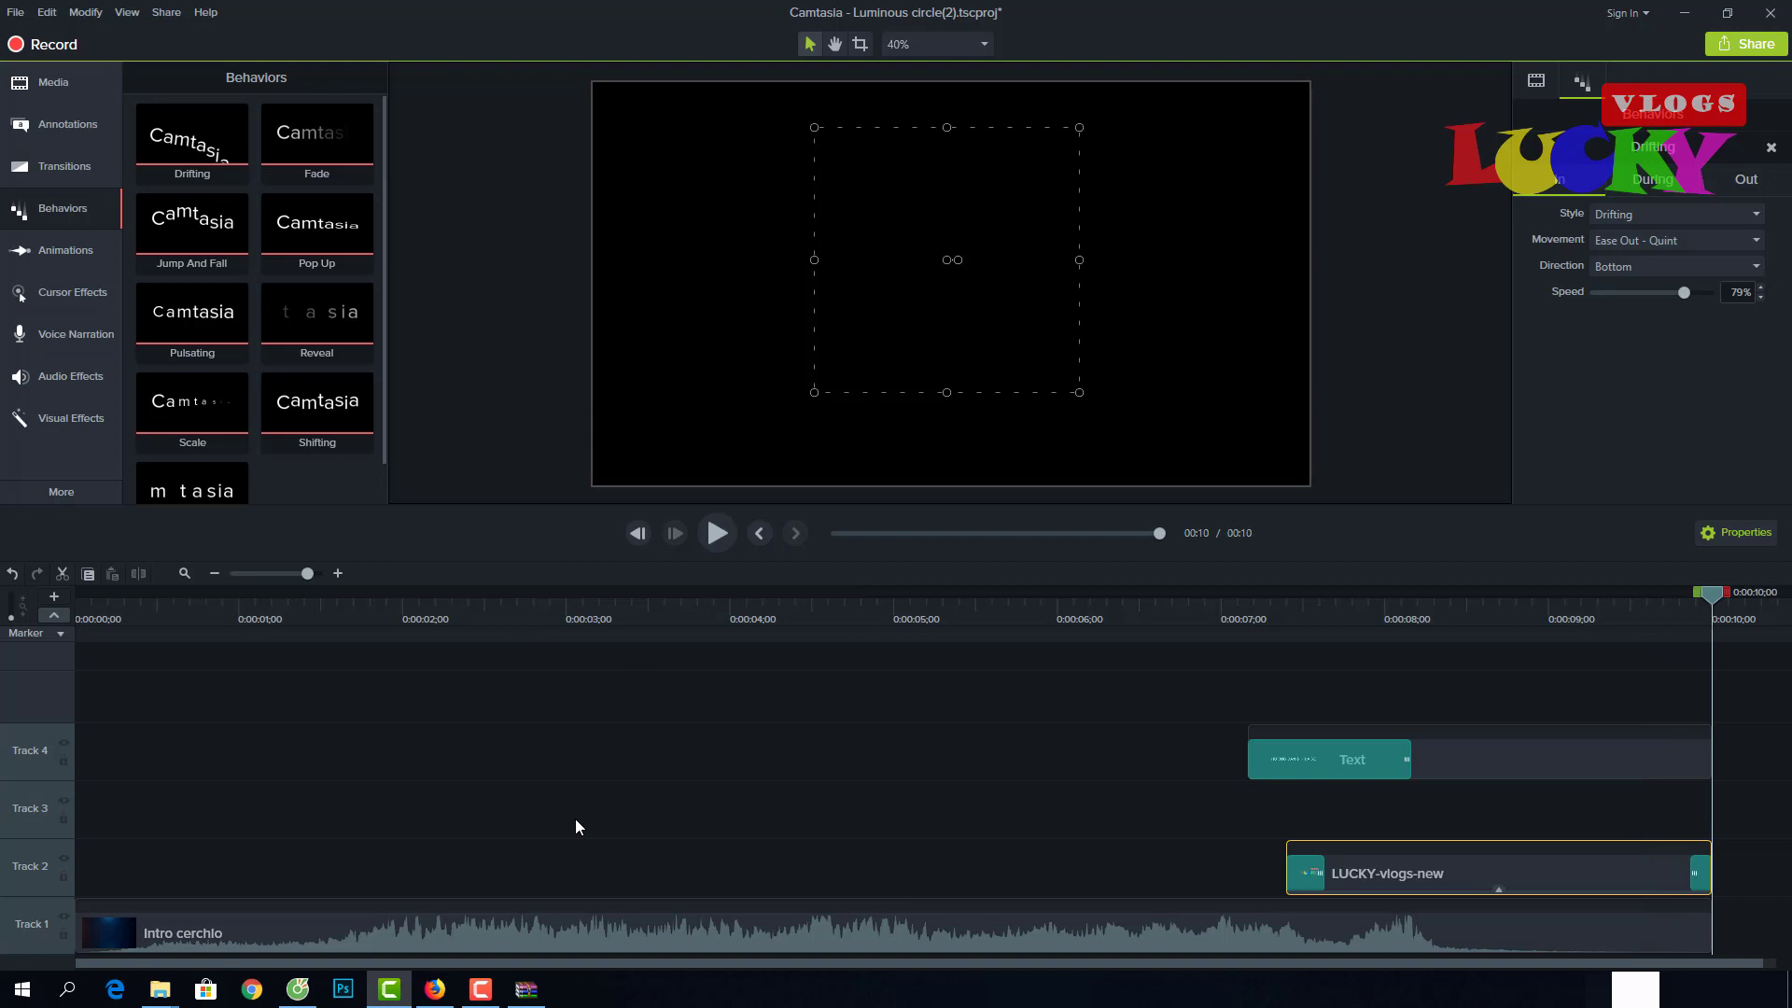
# Open the local file production wizard to review the MP4 only (up to 1080p) preset, and close it without producing.
pyautogui.click(1745, 45)
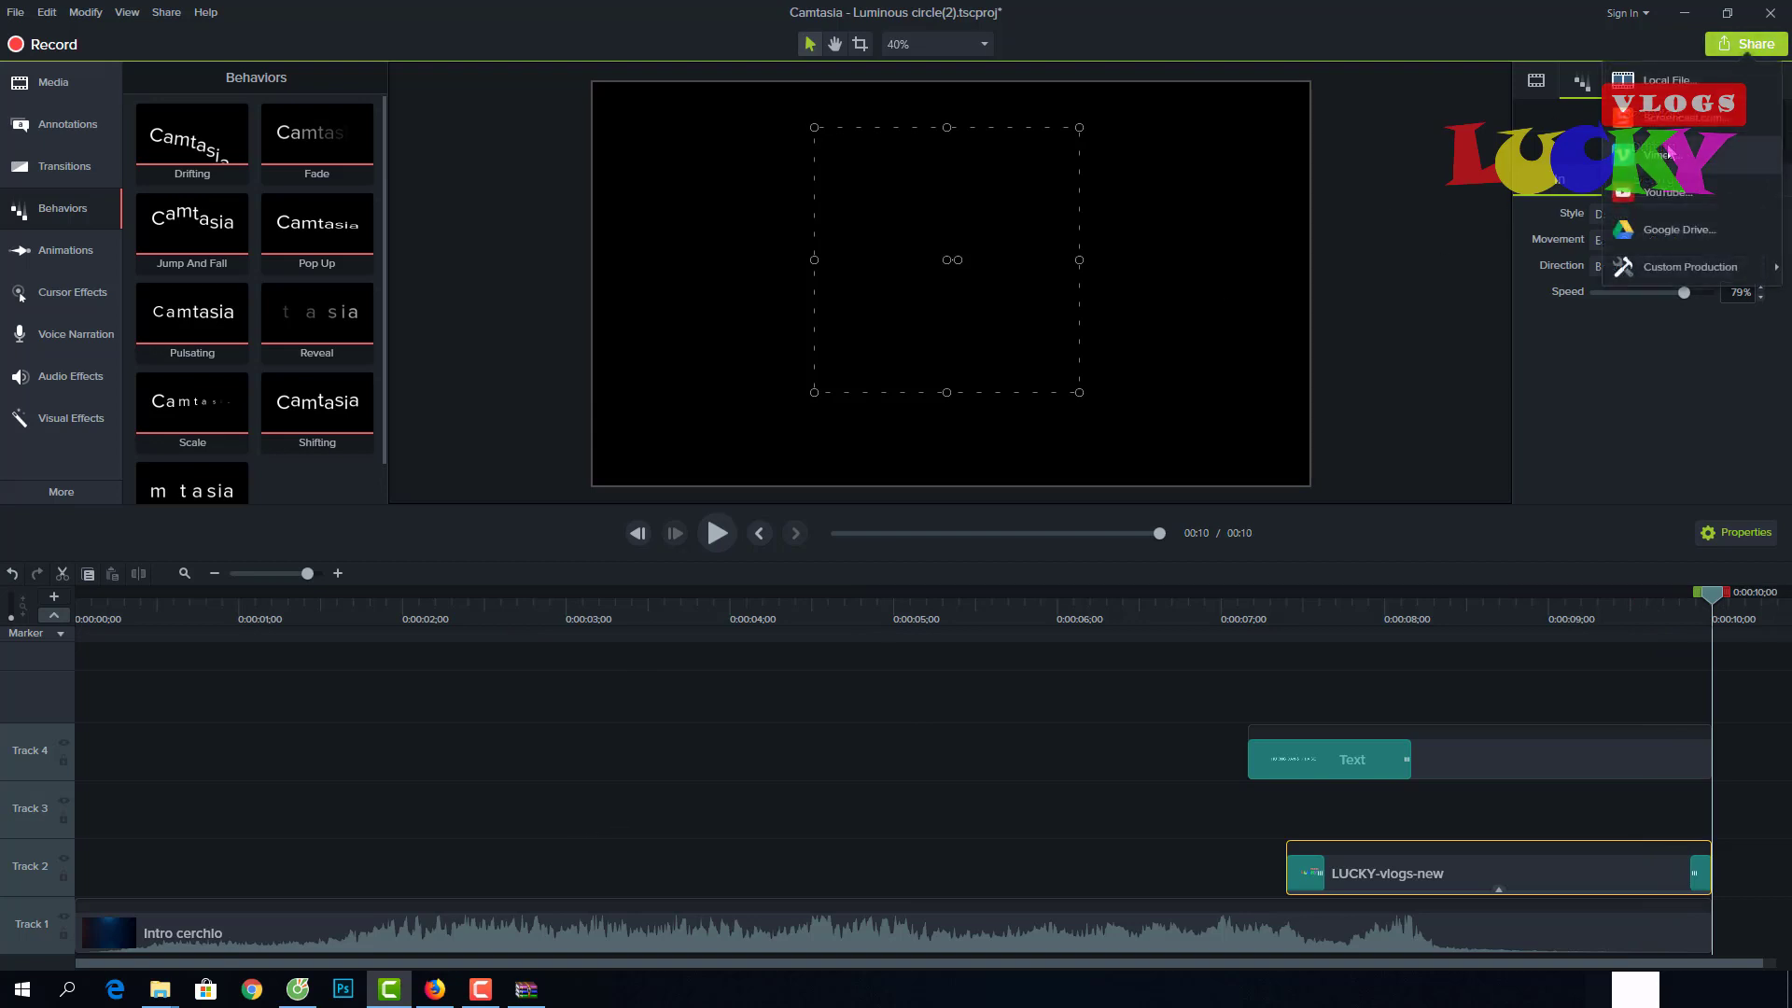
pyautogui.click(1690, 87)
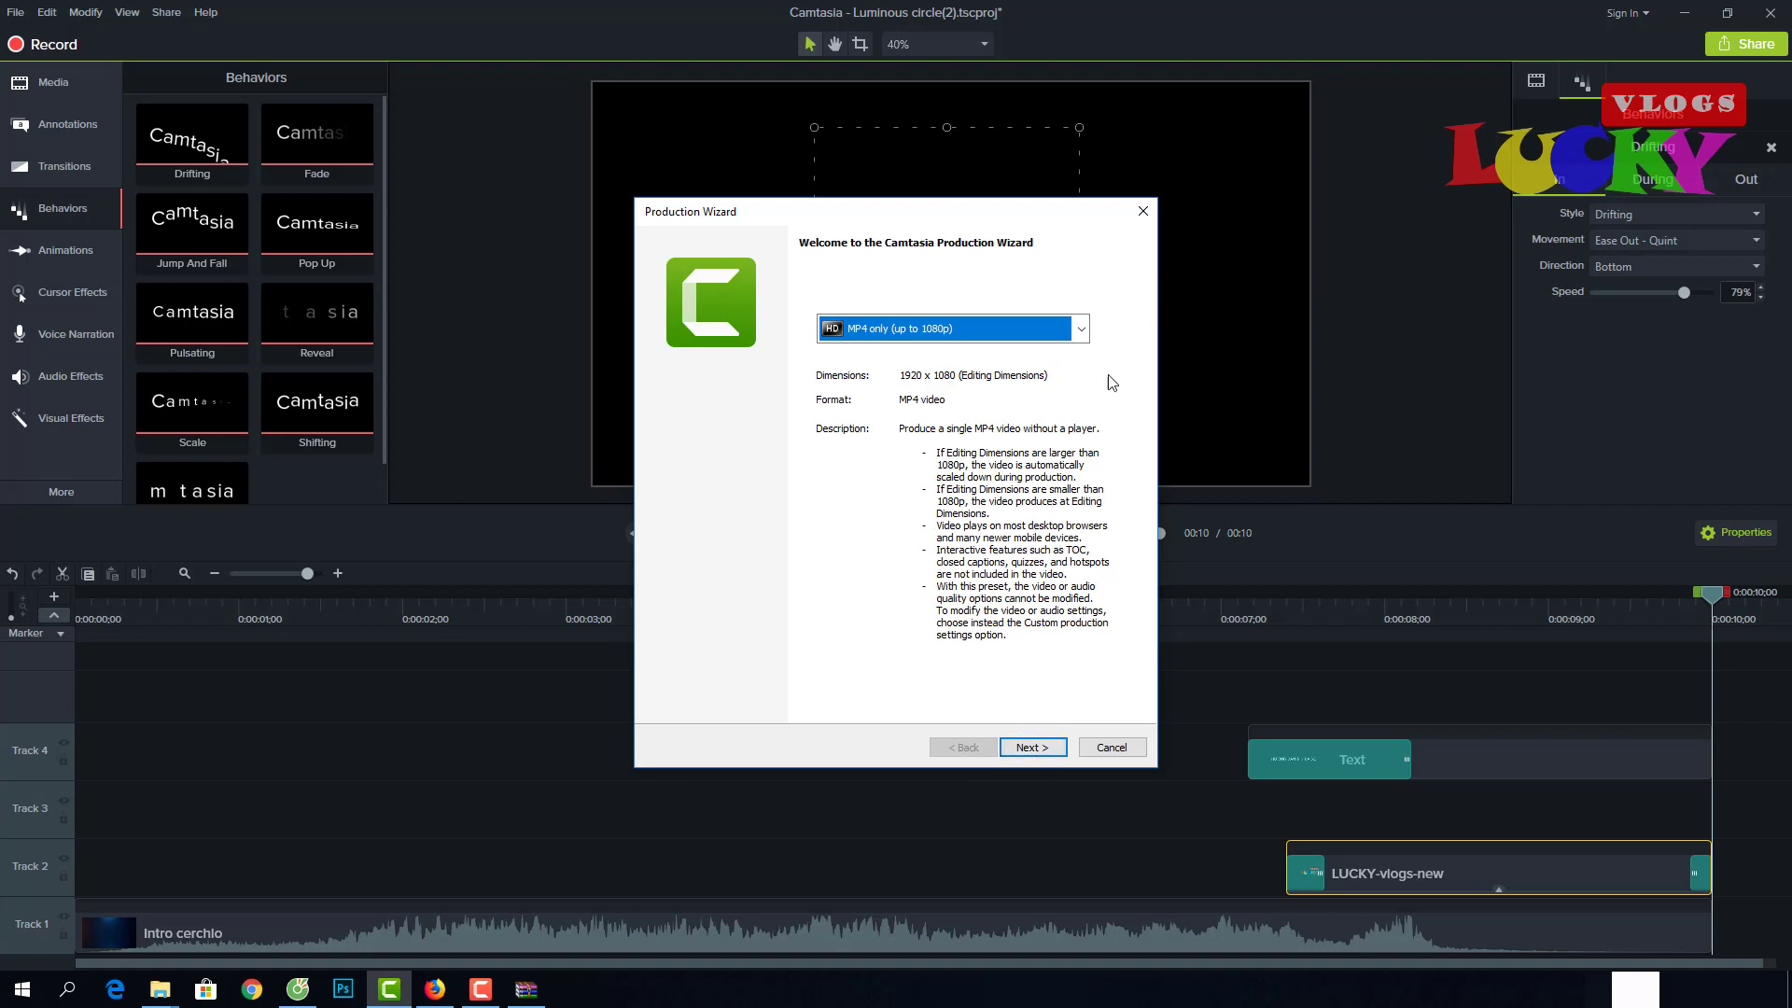
pyautogui.click(1143, 215)
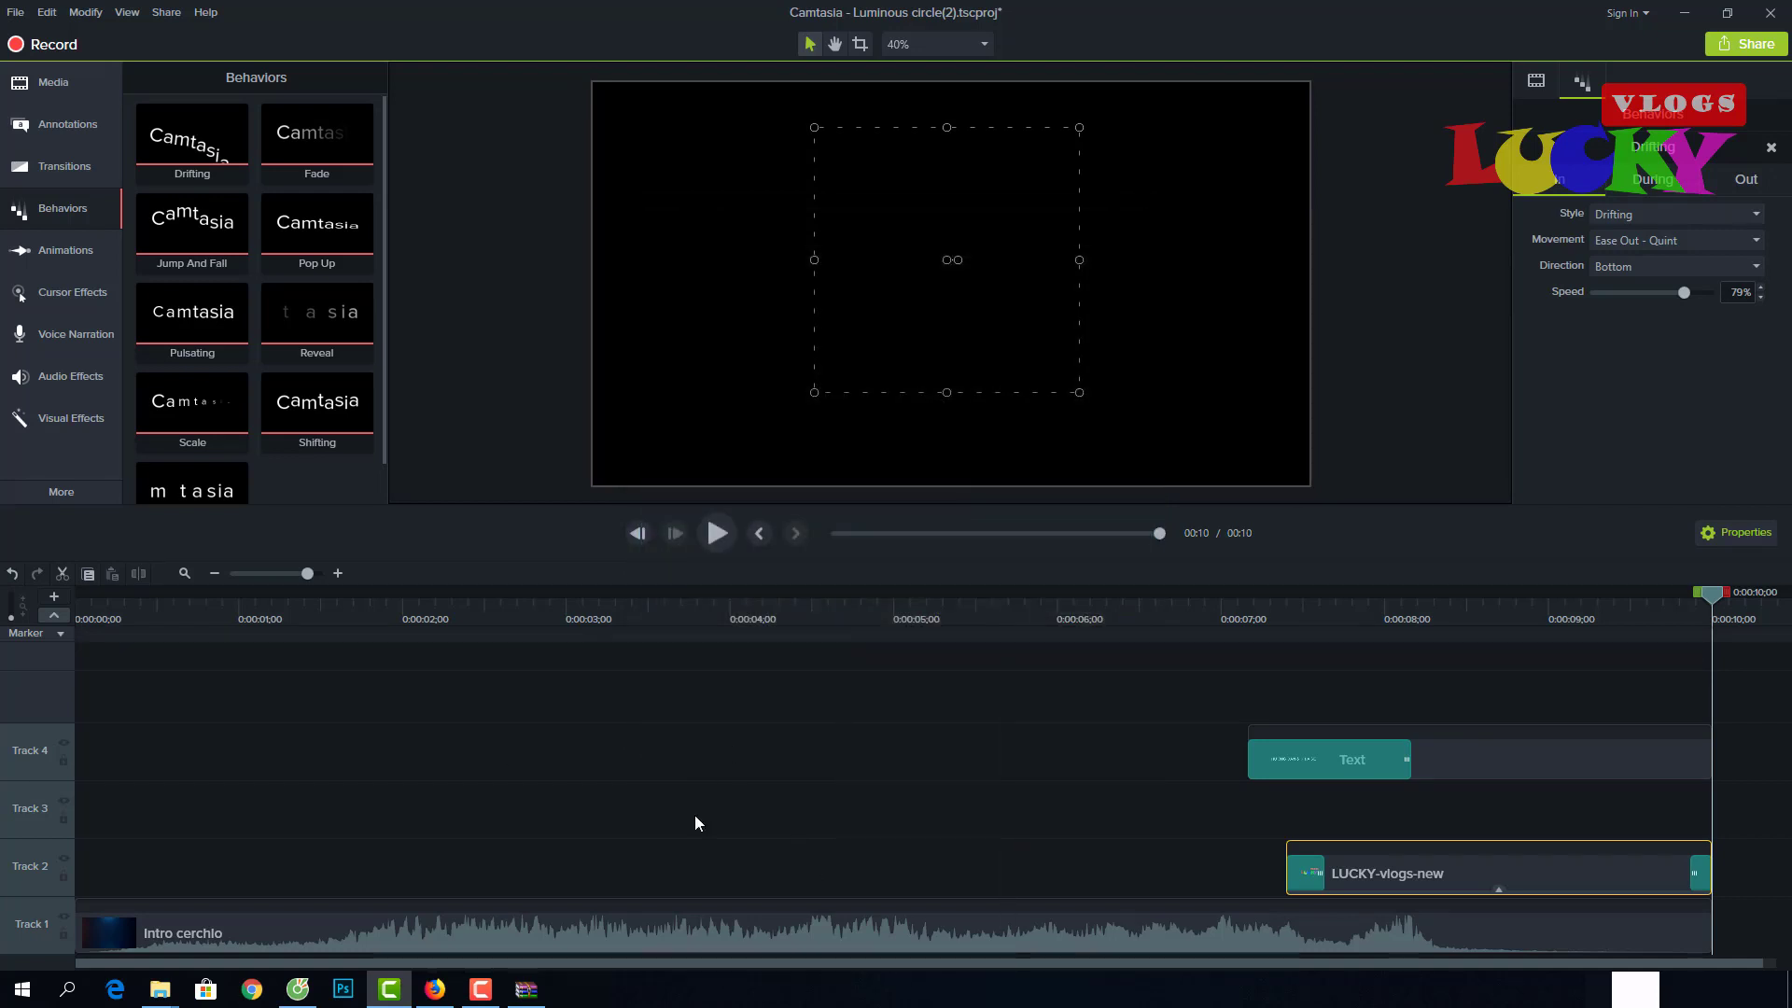